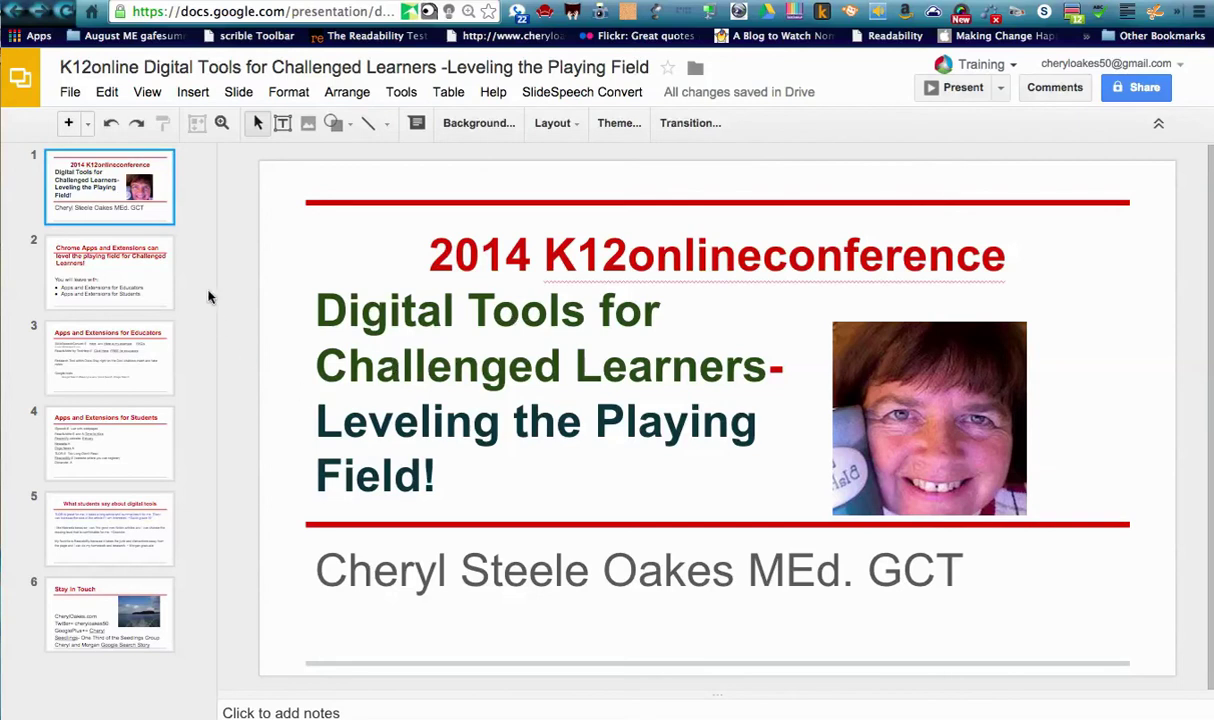
# View slides 2 and 3, and open the example presentation linked from "Here" beside SlideSpeechConvert-E
pyautogui.click(113, 282)
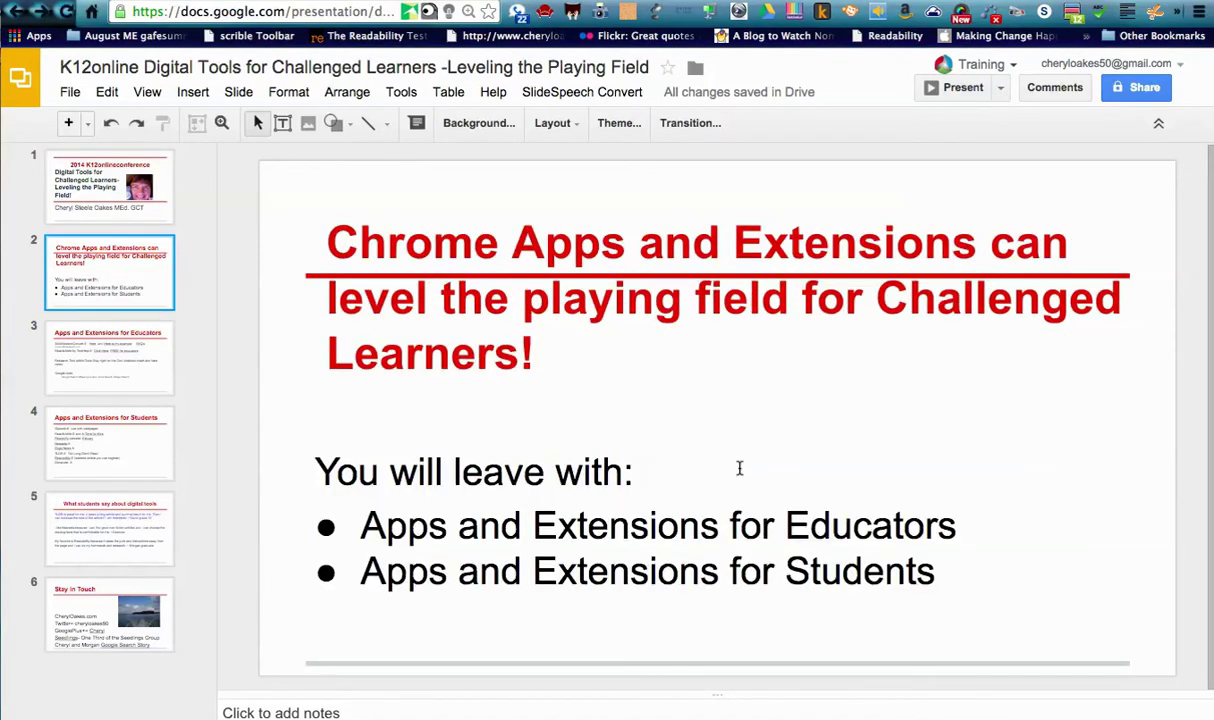
pyautogui.click(114, 364)
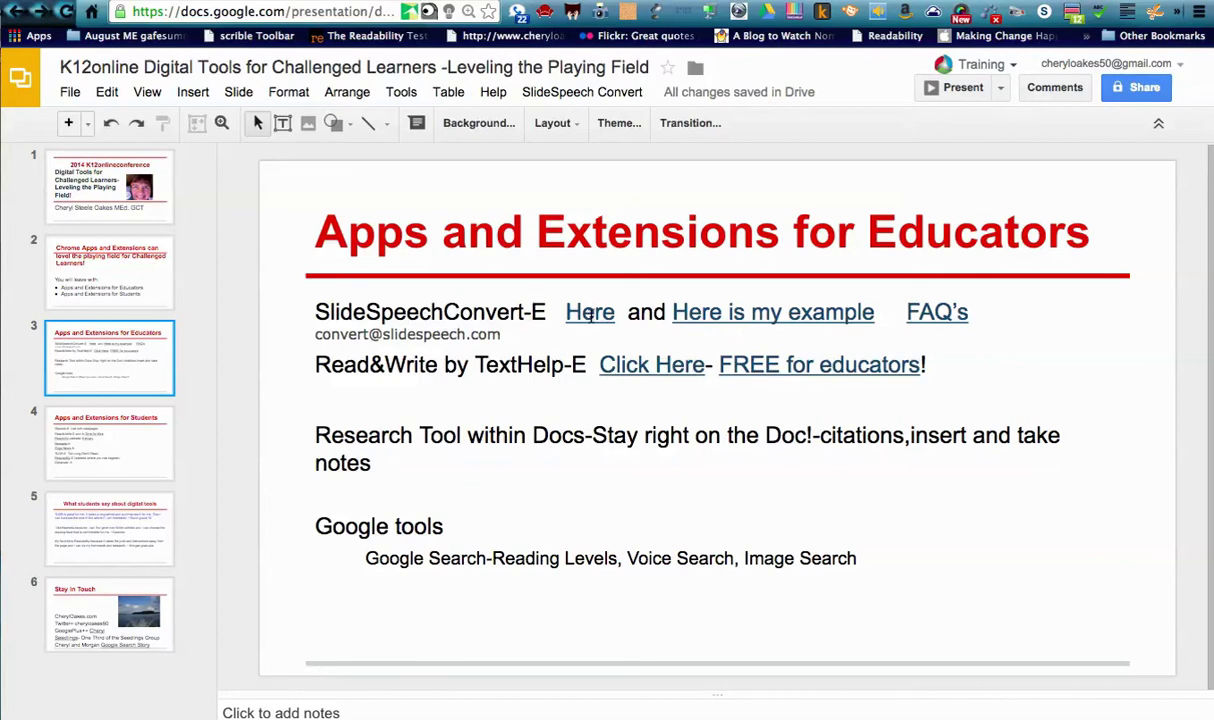
pyautogui.click(590, 314)
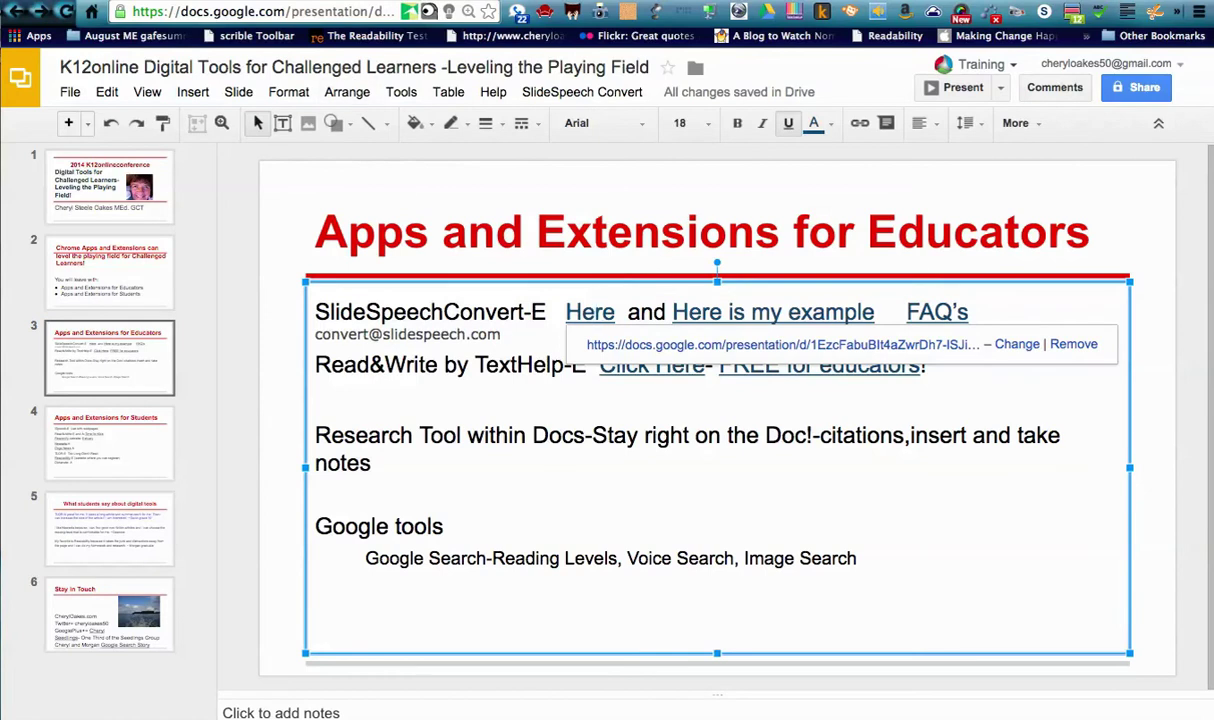
pyautogui.click(783, 344)
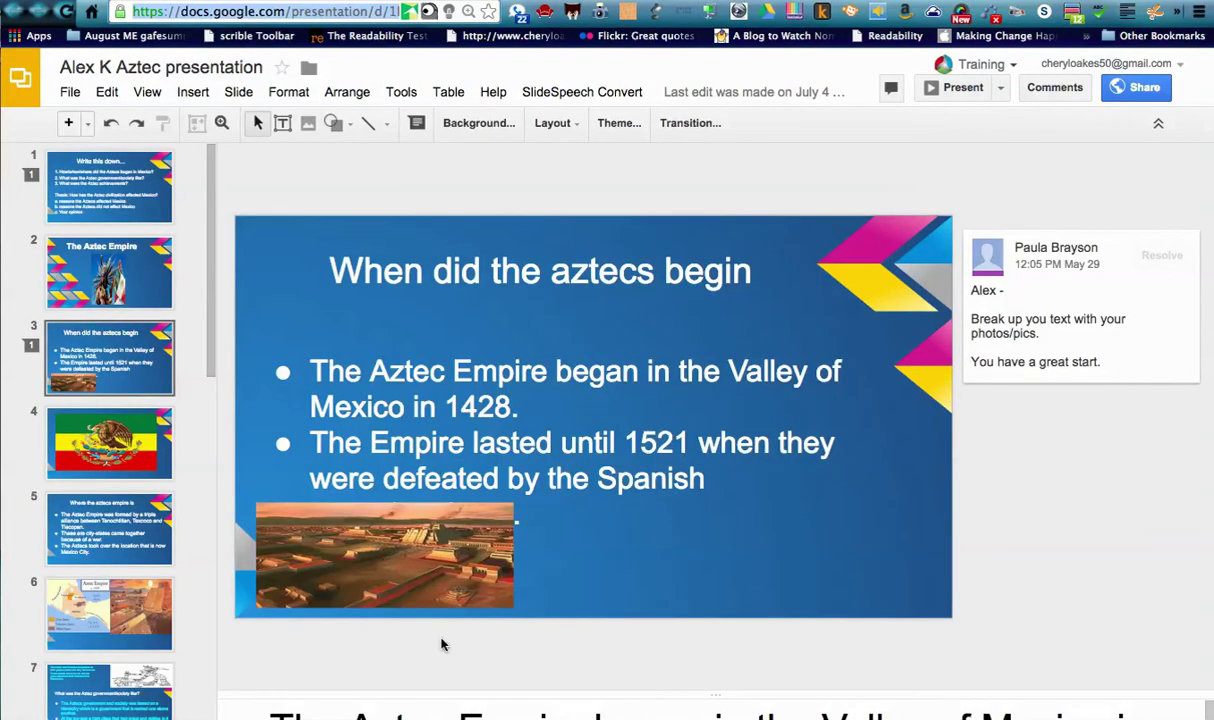
# Check the Microsoft PowerPoint download option for the Aztec presentation, and switch to the SlideSpeech list of slides
pyautogui.click(128, 367)
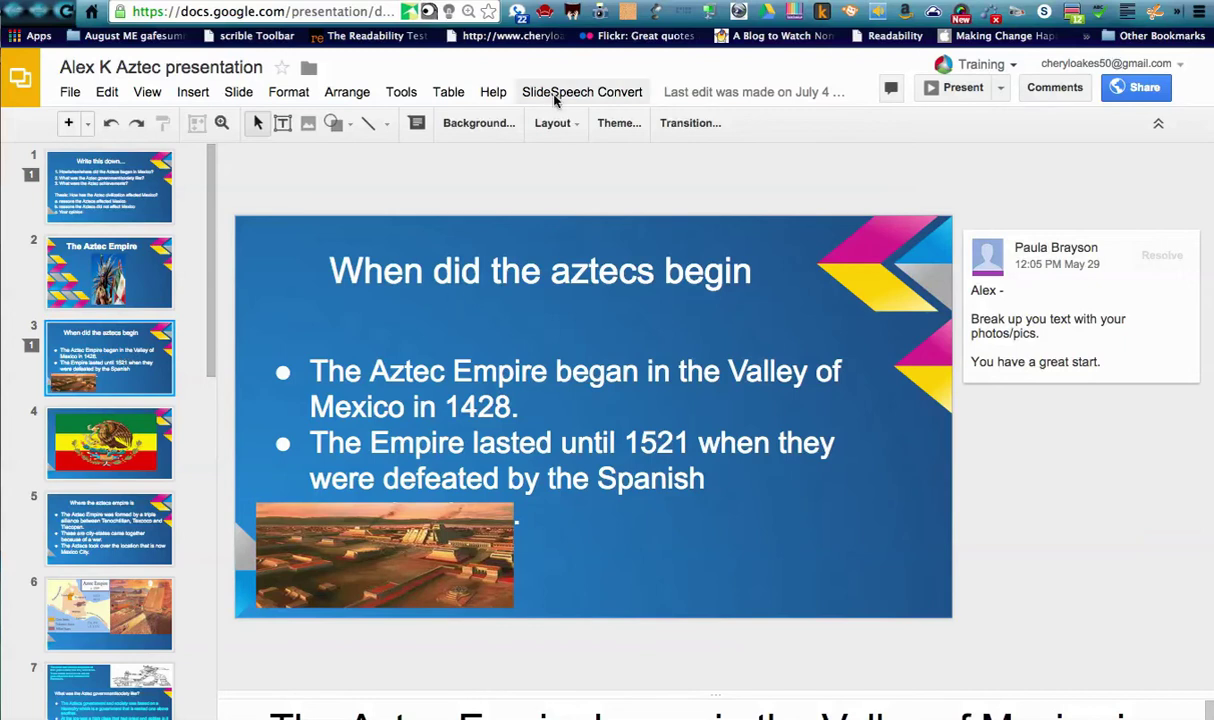
pyautogui.click(69, 92)
pyautogui.moveTo(127, 423)
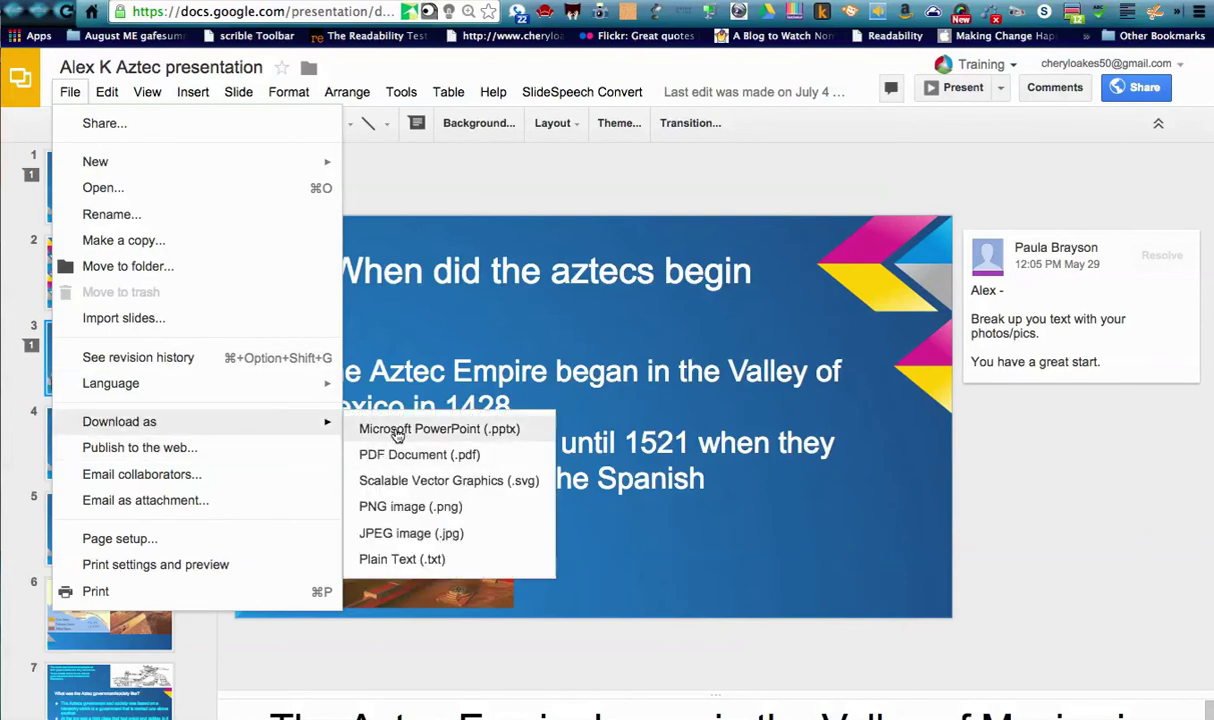
pyautogui.click(416, 168)
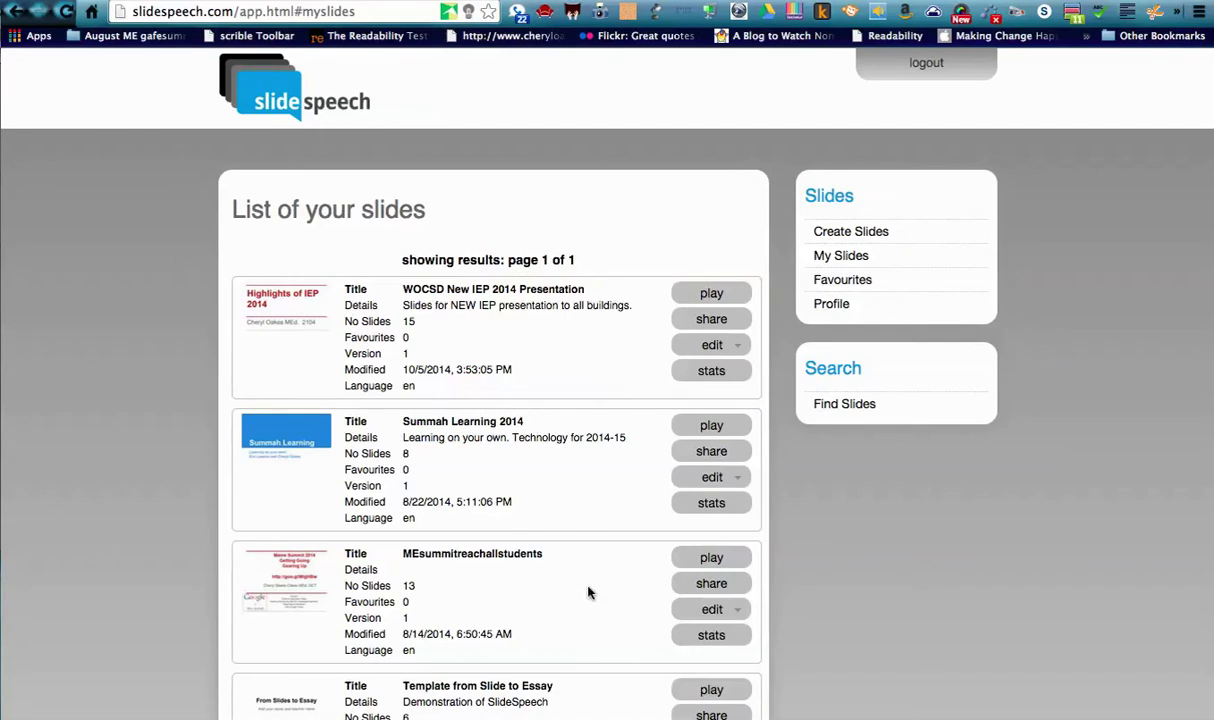
# Play "Template from Slide to Essay" in SlideSpeech, and close it to return to the conference presentation
pyautogui.scroll(-5, 667, 628)
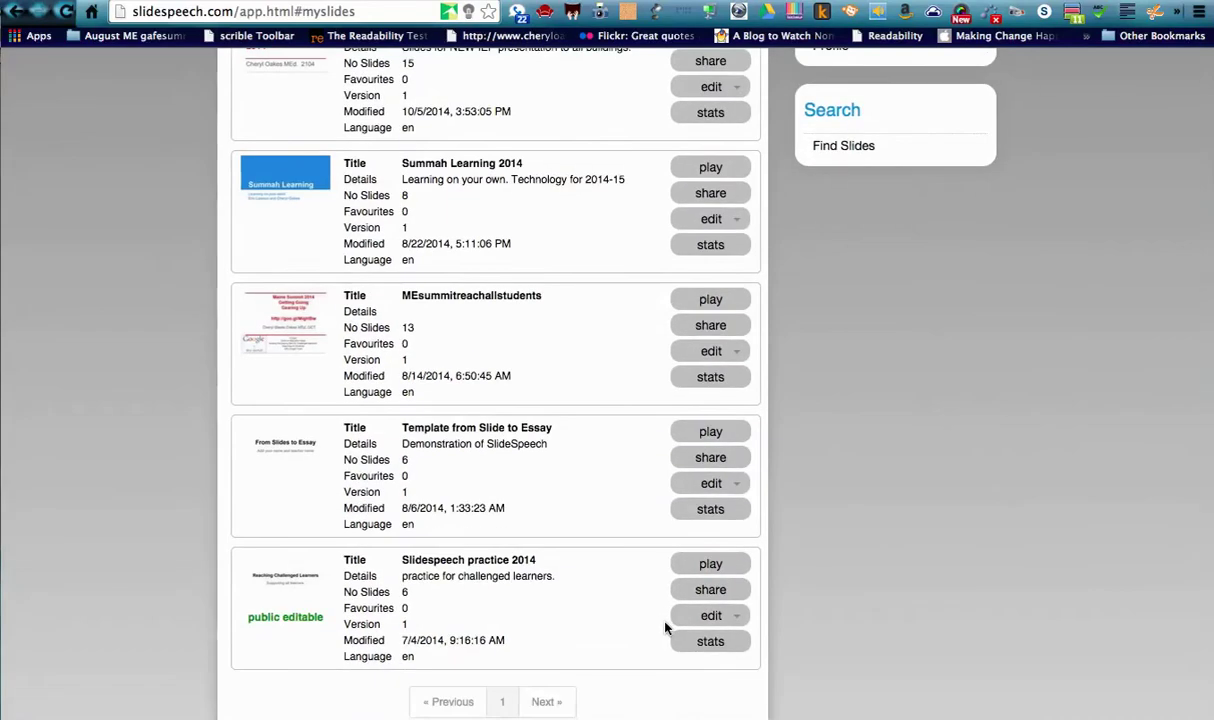
pyautogui.click(699, 438)
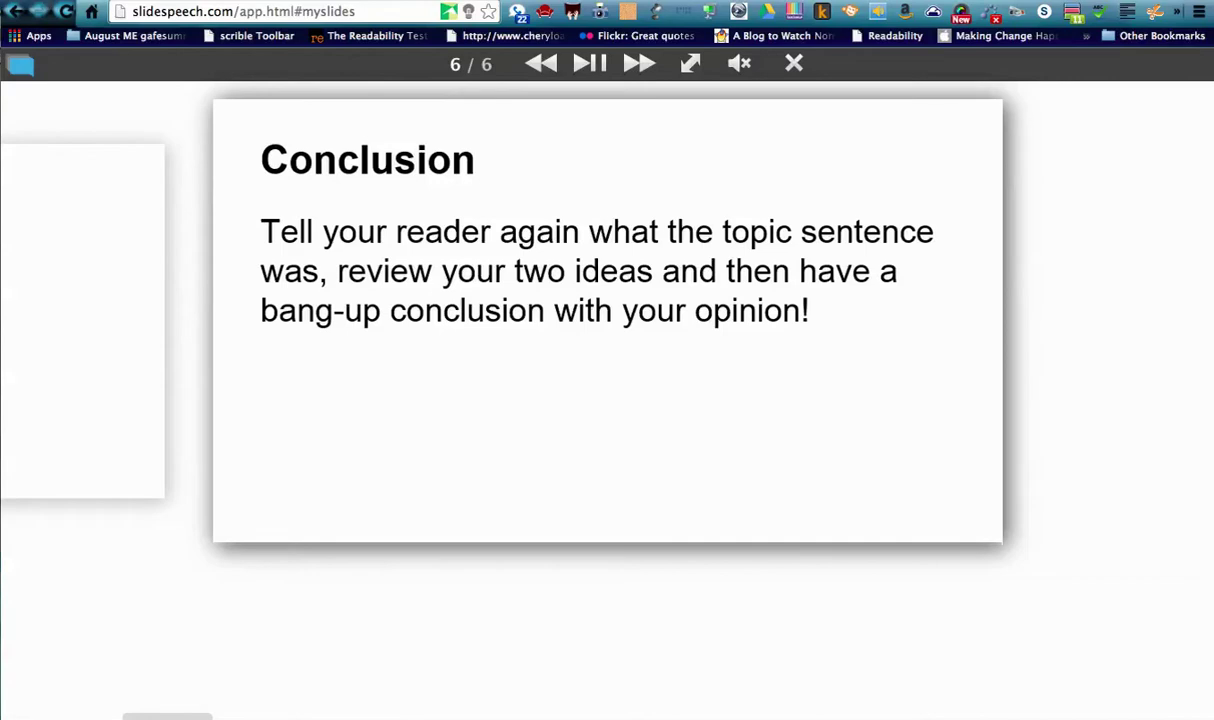
pyautogui.hotkey('ctrl', 'w')
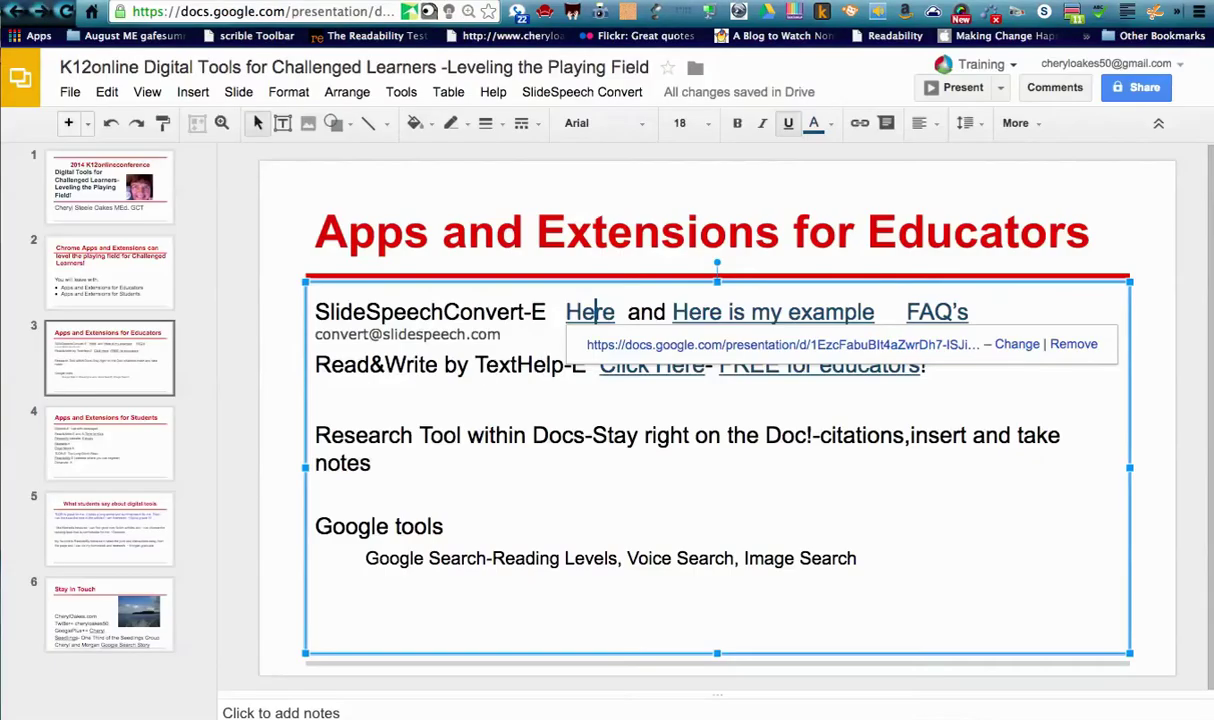
# Open the example document linked from the Read&Write "Click Here" text and show the Read&Write toolbar
pyautogui.click(708, 412)
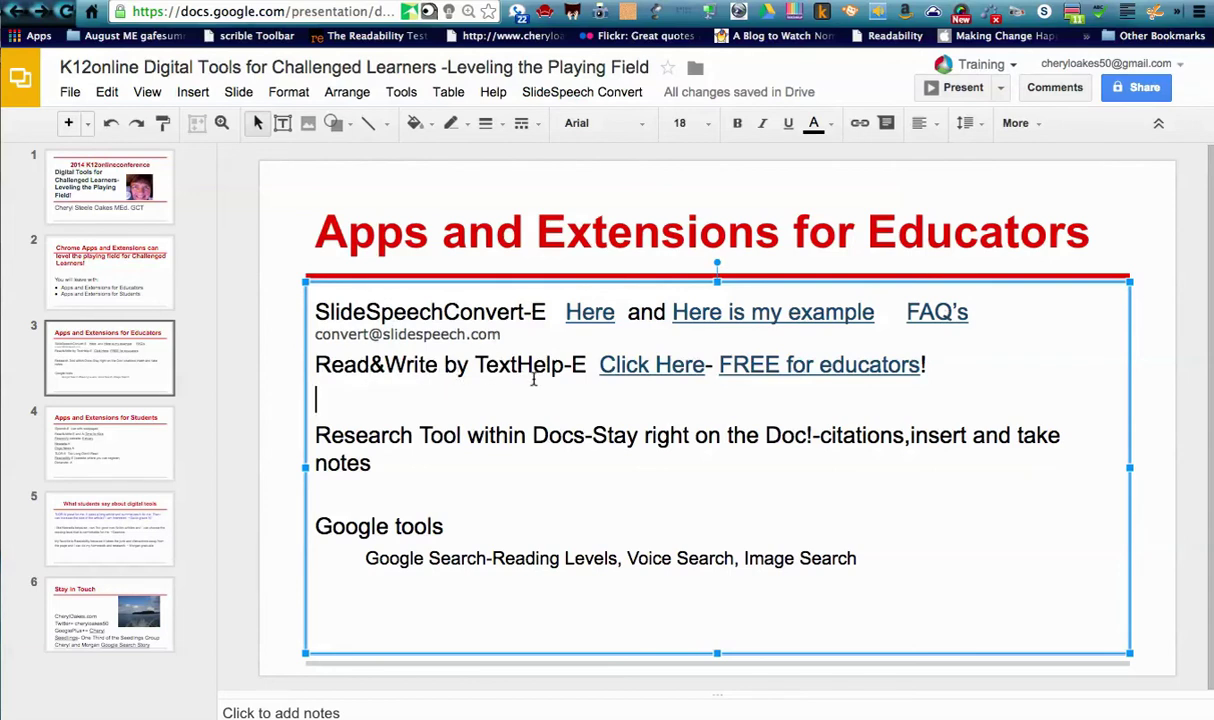
pyautogui.click(628, 366)
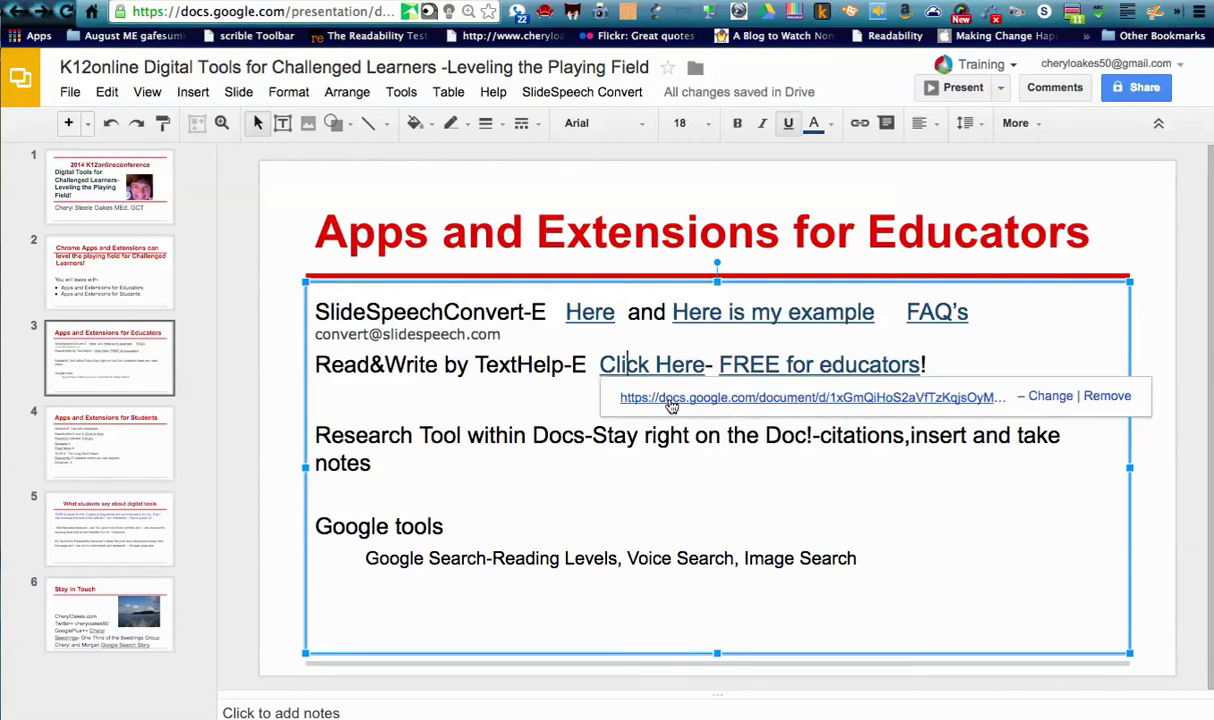
pyautogui.hotkey('ctrl', 'Tab')
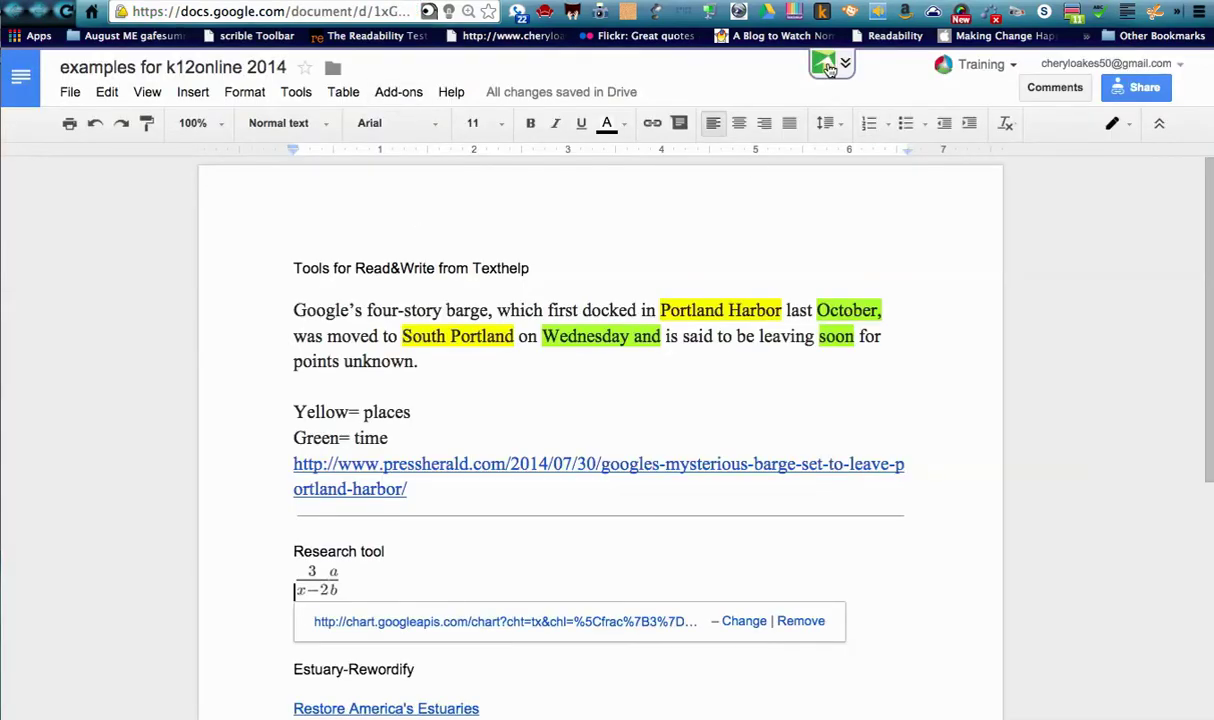
pyautogui.click(828, 68)
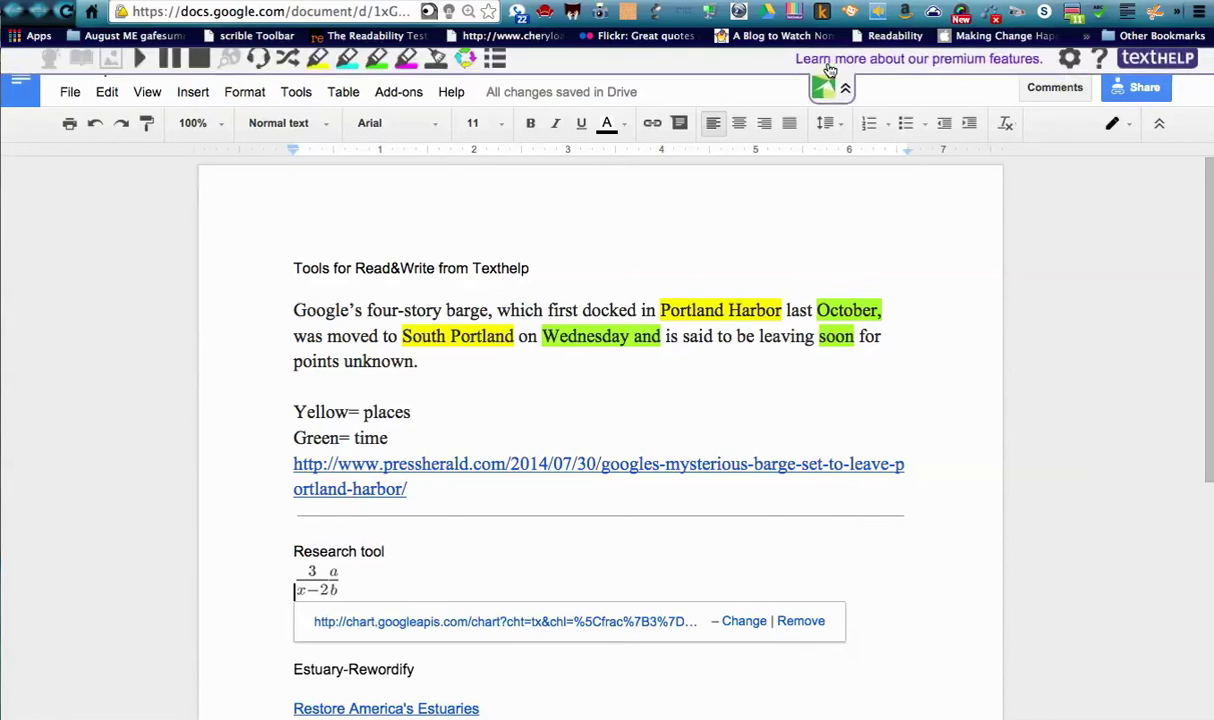
pyautogui.click(826, 95)
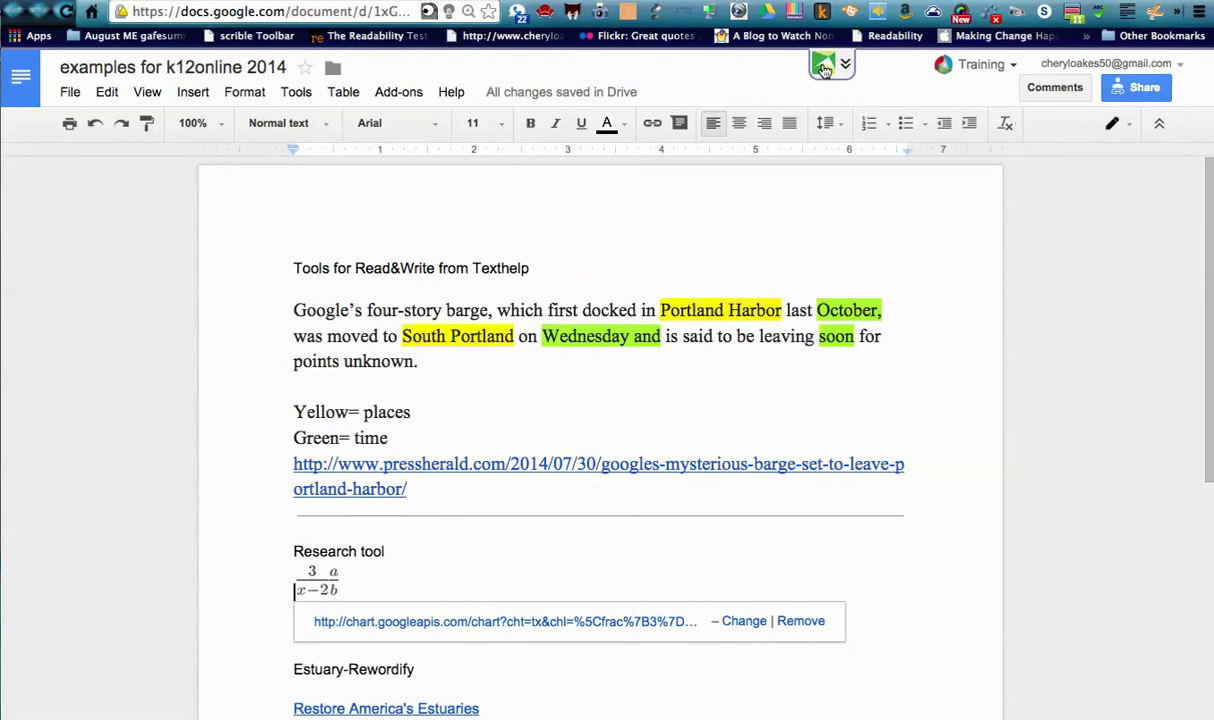
pyautogui.click(826, 66)
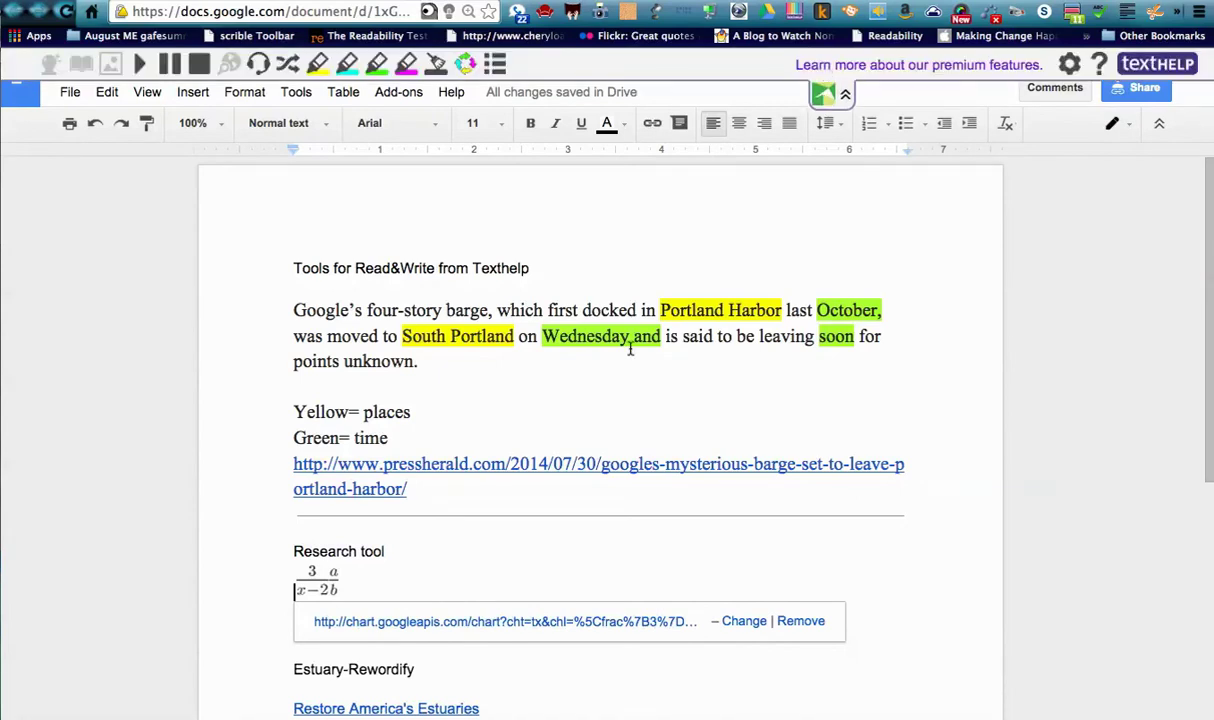
# Clear all highlights from the paragraph about Google's four-story barge
pyautogui.moveTo(591, 379); pyautogui.dragTo(285, 277)
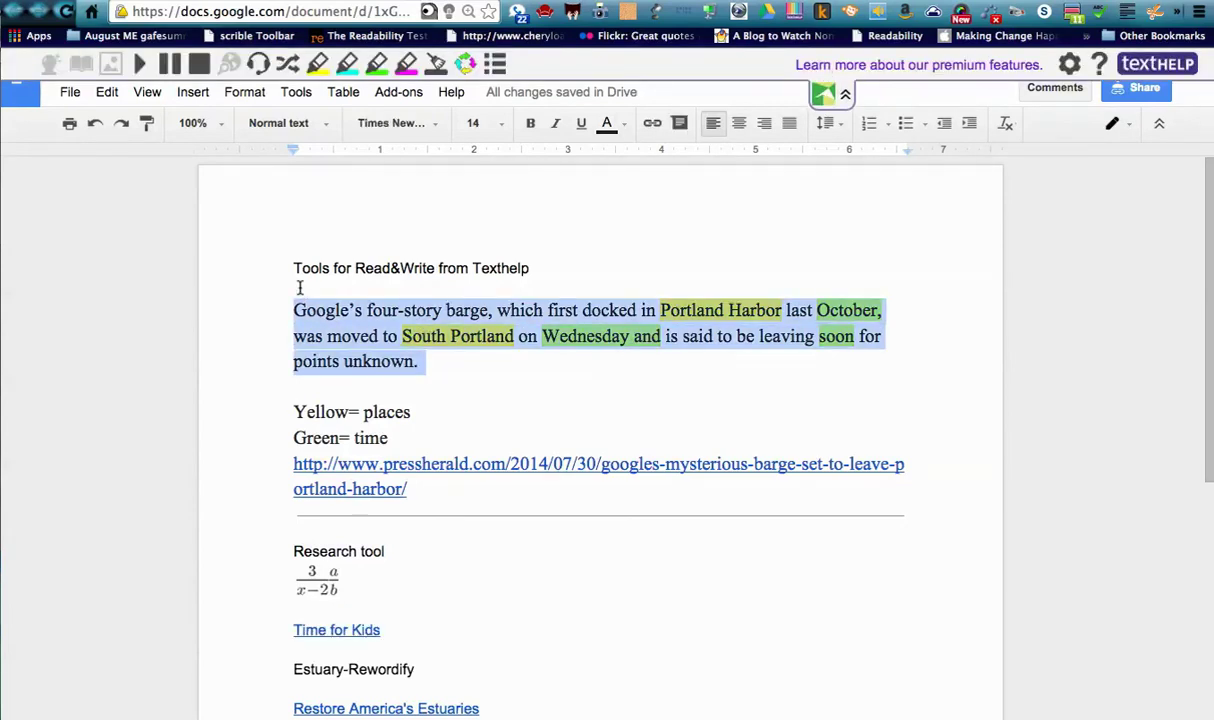
pyautogui.click(437, 65)
pyautogui.click(469, 268)
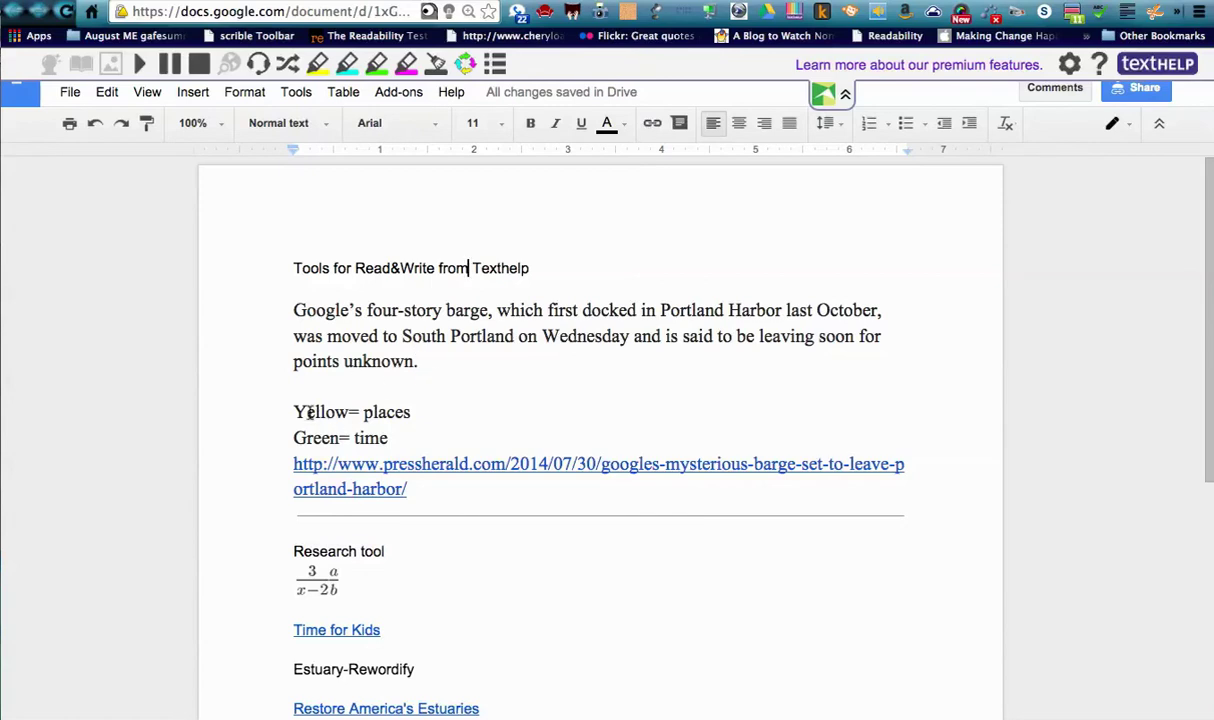
# Highlight the place names "South Portland" and "Portland" in yellow in the barge paragraph
pyautogui.moveTo(402, 336); pyautogui.dragTo(515, 337)
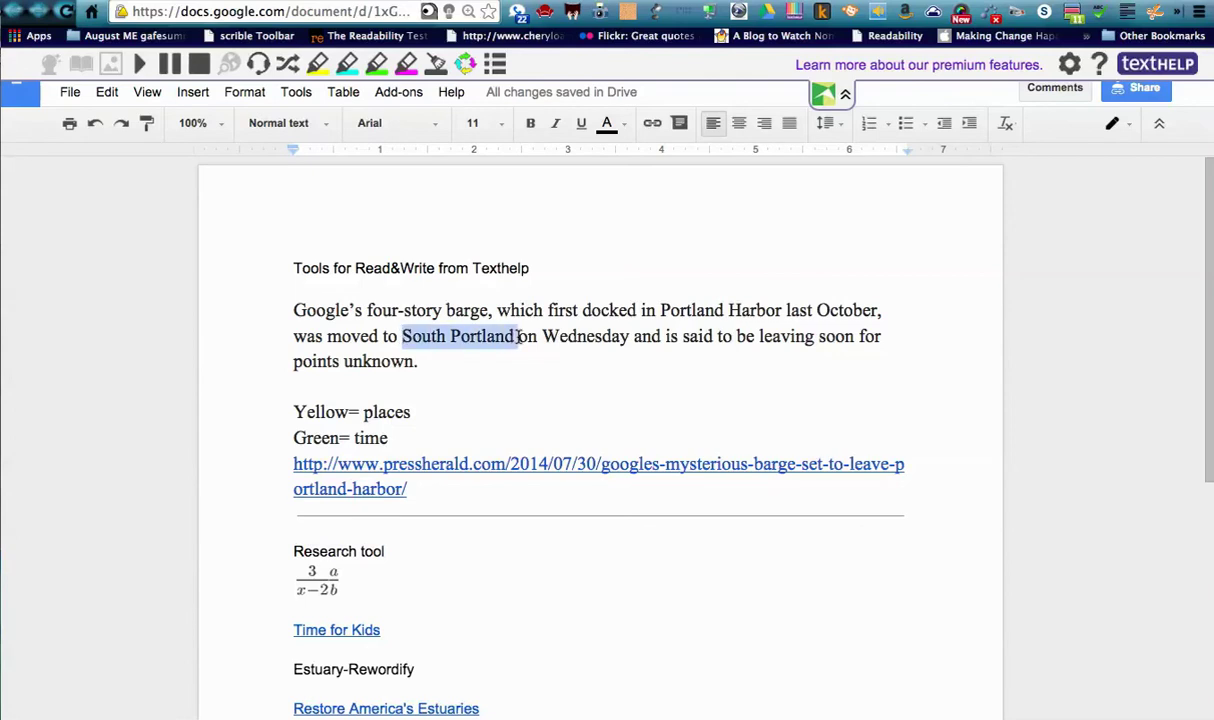
pyautogui.click(317, 63)
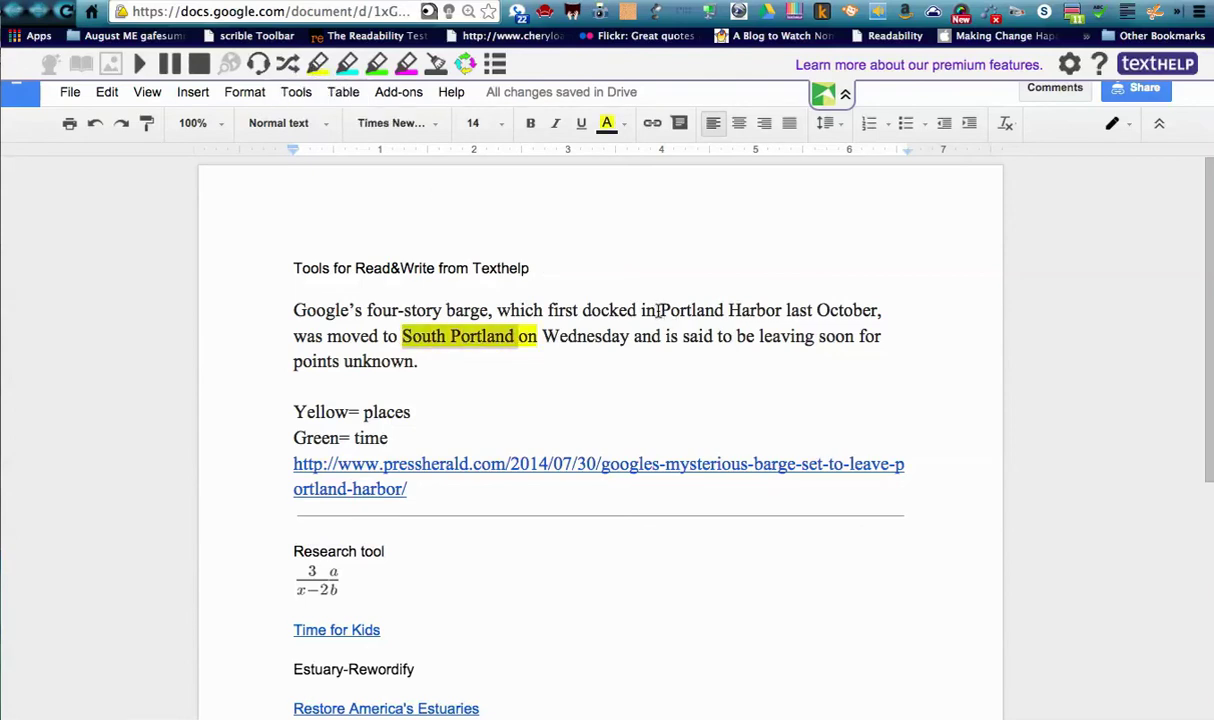
pyautogui.moveTo(677, 311); pyautogui.dragTo(722, 311)
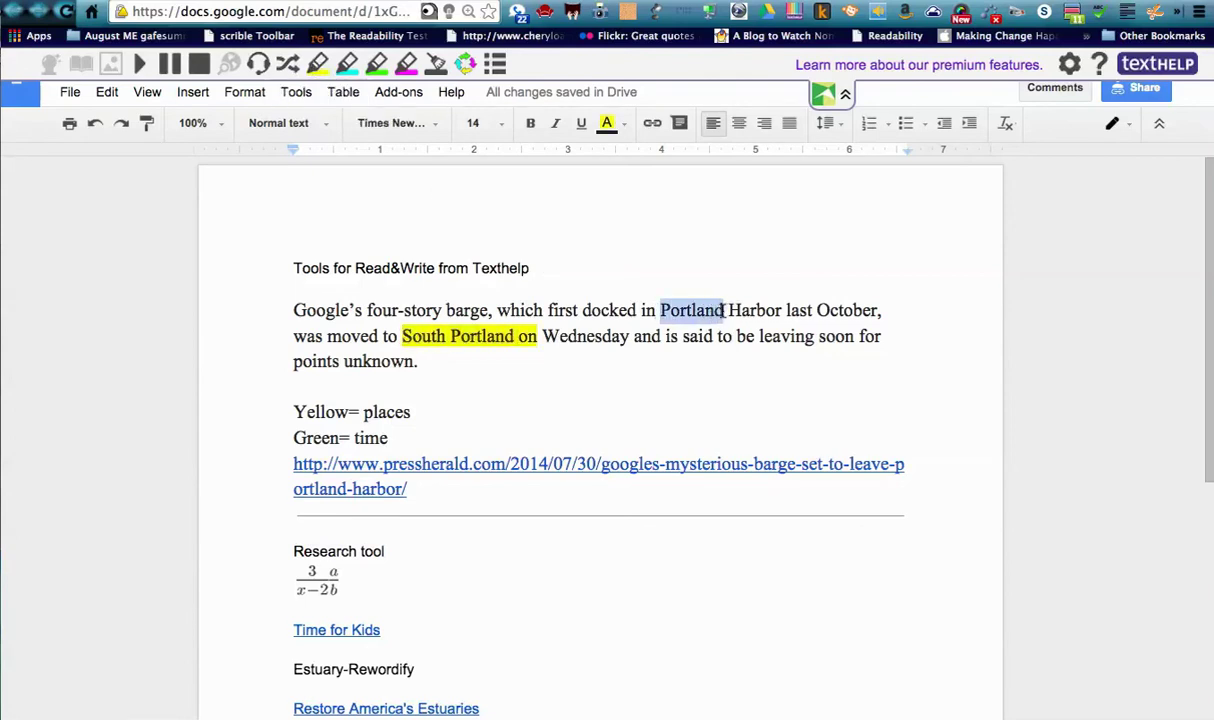
pyautogui.click(319, 64)
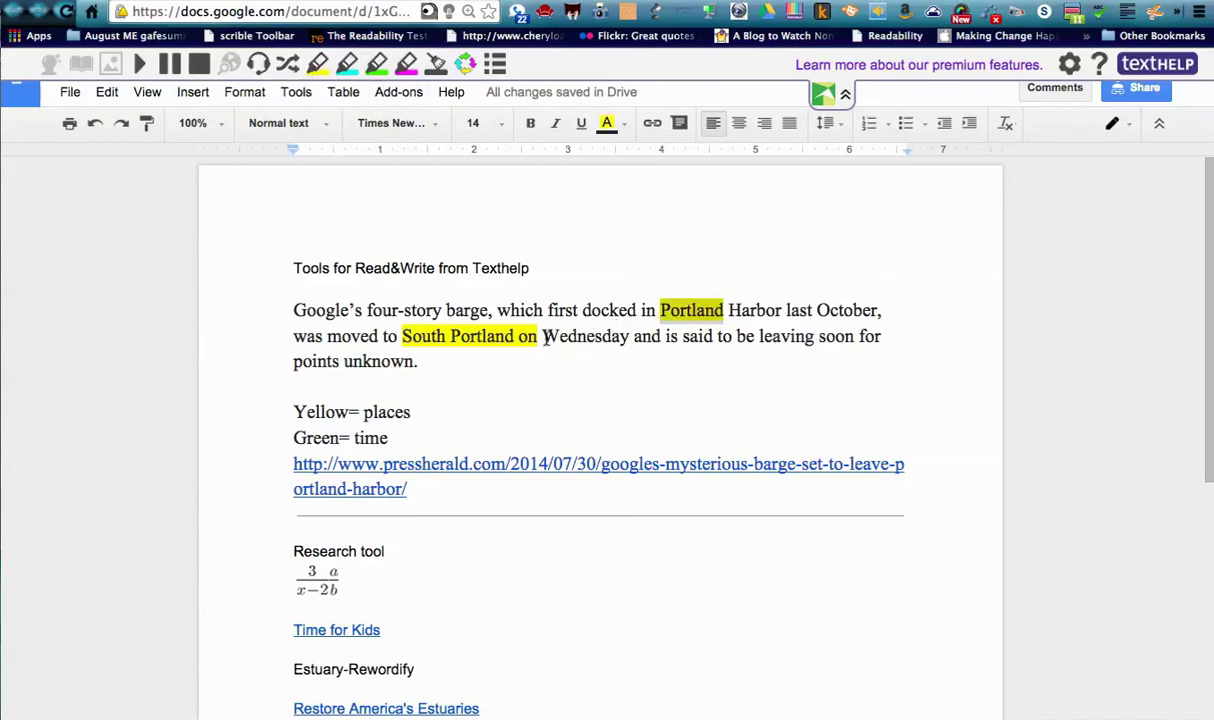
# Highlight the time words "Wednesday" and "October," in green in the barge paragraph
pyautogui.moveTo(543, 338); pyautogui.dragTo(627, 345)
pyautogui.click(347, 63)
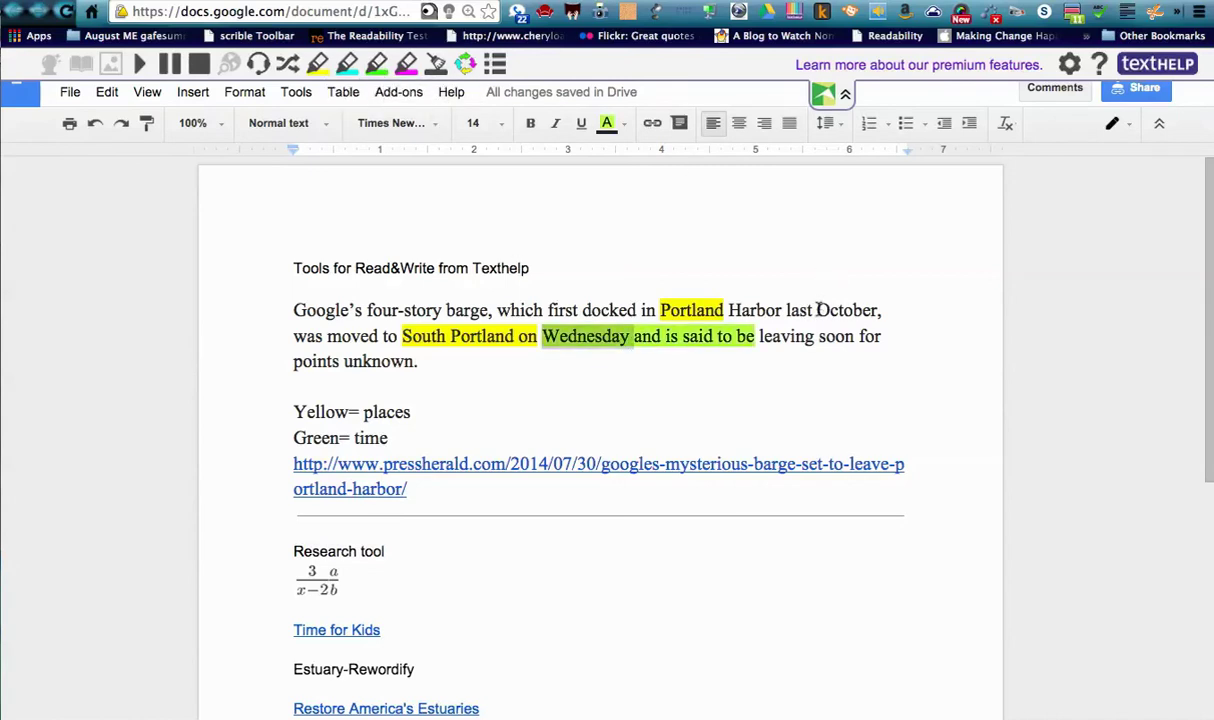
pyautogui.moveTo(816, 310); pyautogui.dragTo(935, 311)
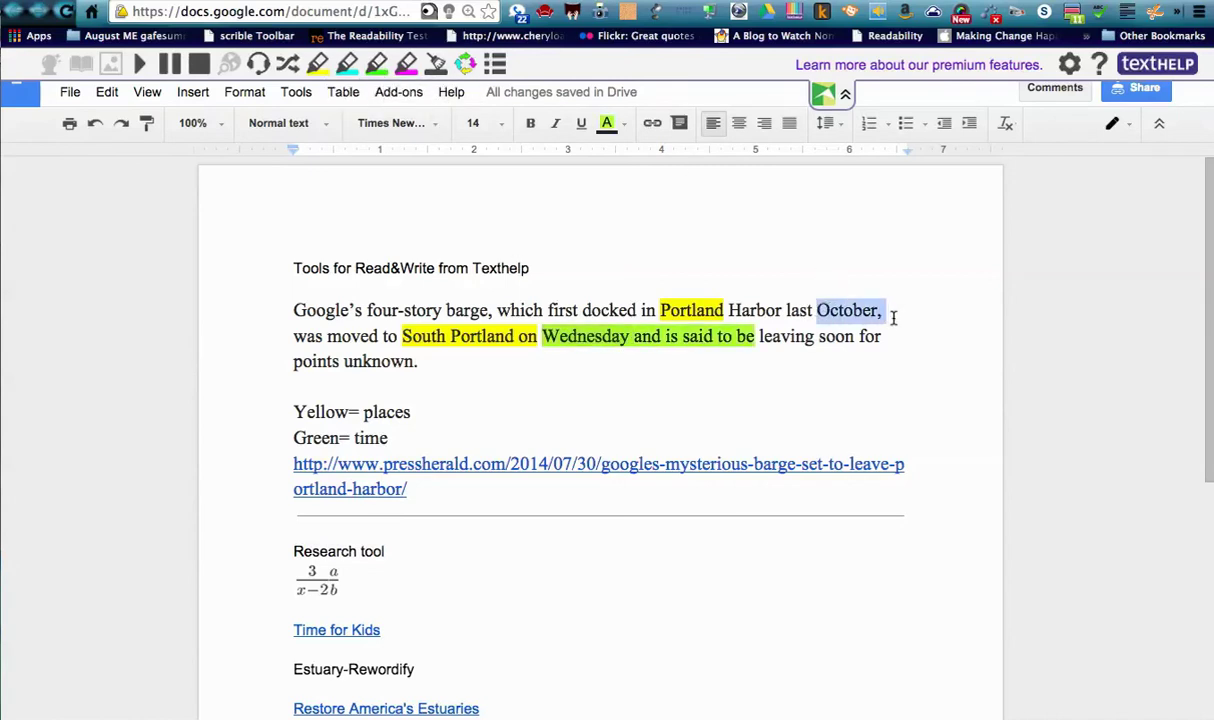
pyautogui.click(377, 66)
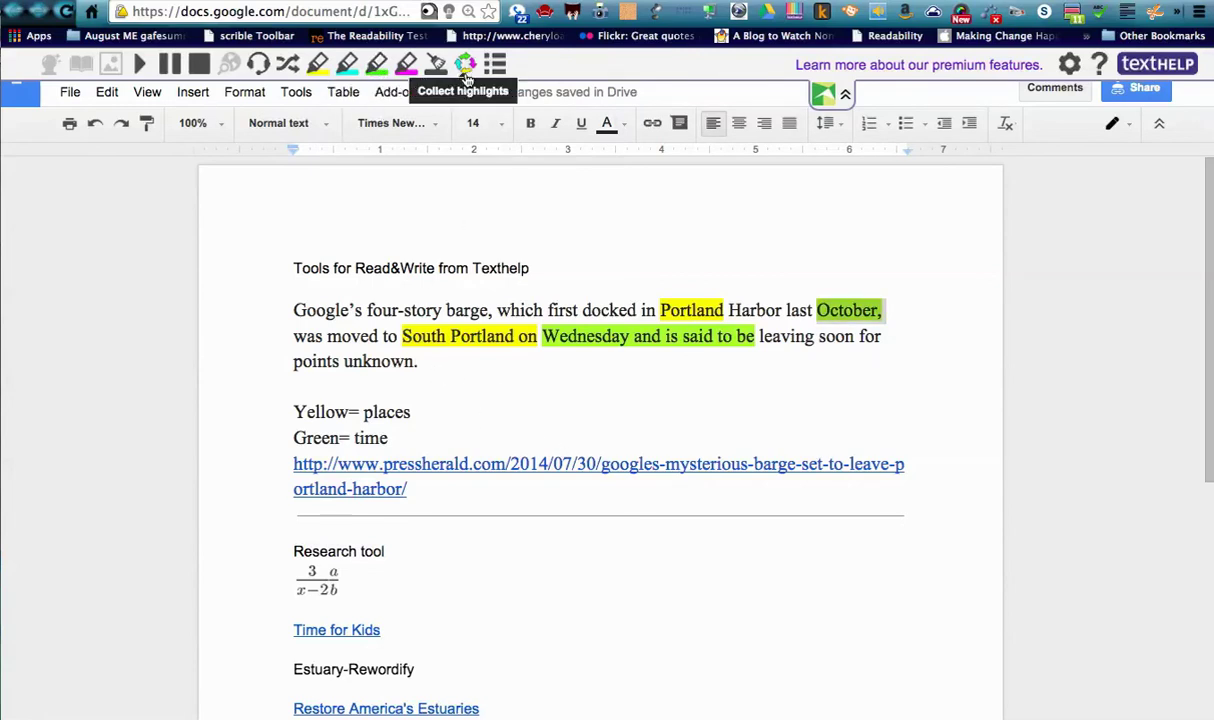
# Collect the highlights of all four colors, sorted by color, into a new document, and return to the example document
pyautogui.click(466, 66)
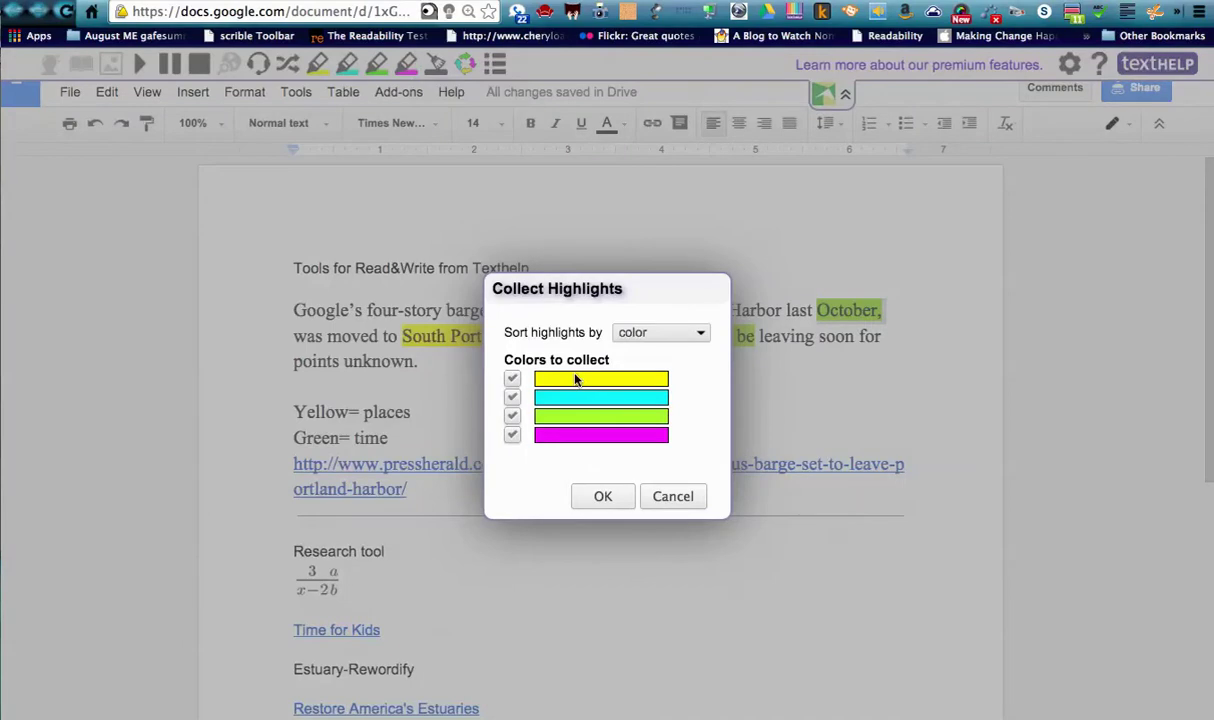
pyautogui.click(601, 496)
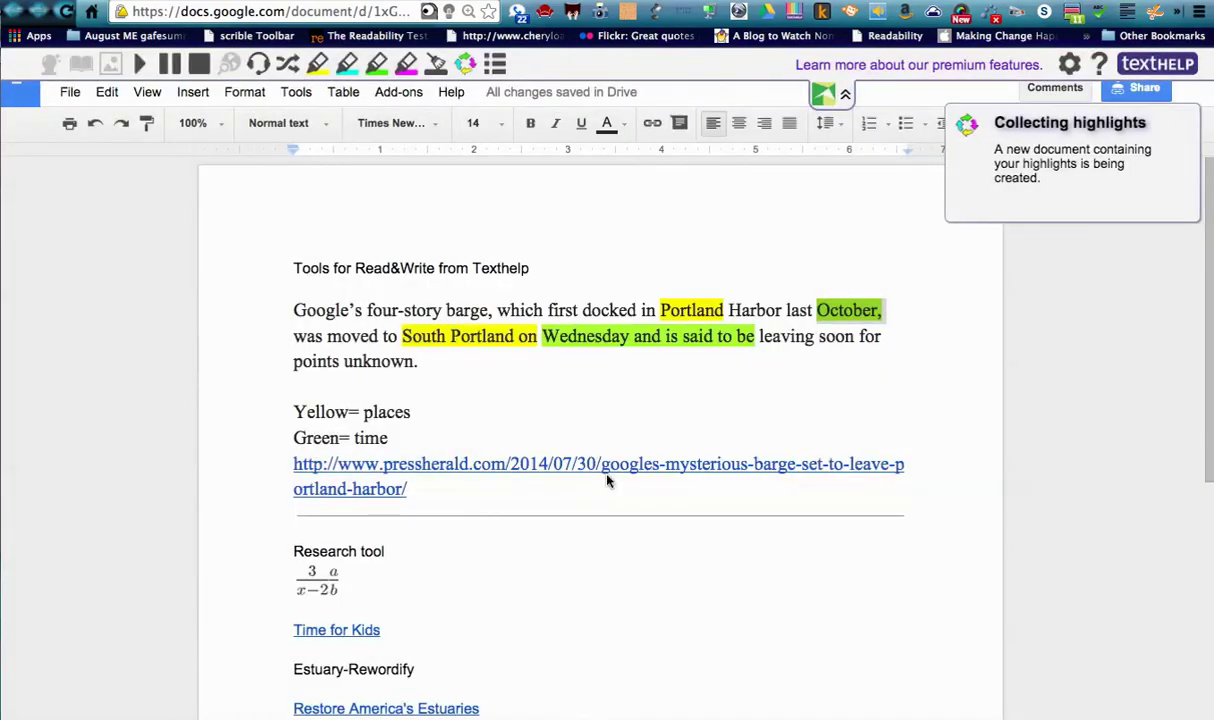
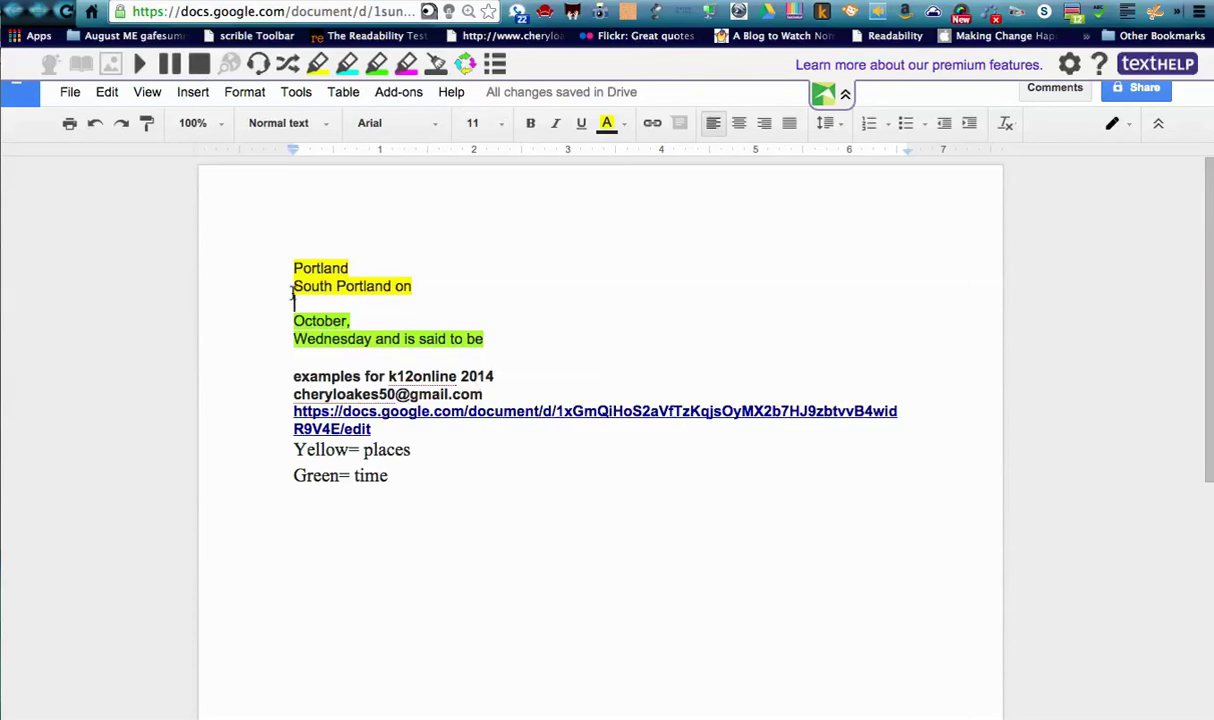
pyautogui.hotkey('ctrl', 'shift', 'Tab')
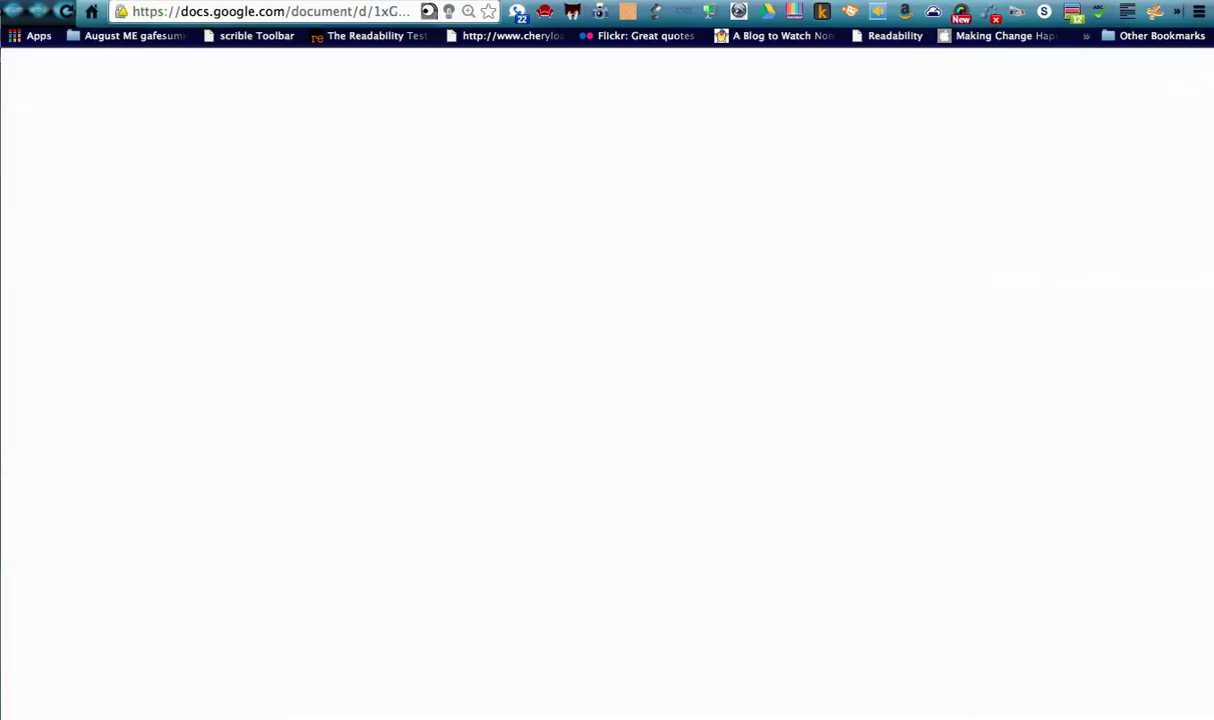
# Have Read&Write read aloud the start of the barge paragraph up to "was moved to", and stop the playback
pyautogui.moveTo(288, 290); pyautogui.dragTo(402, 343)
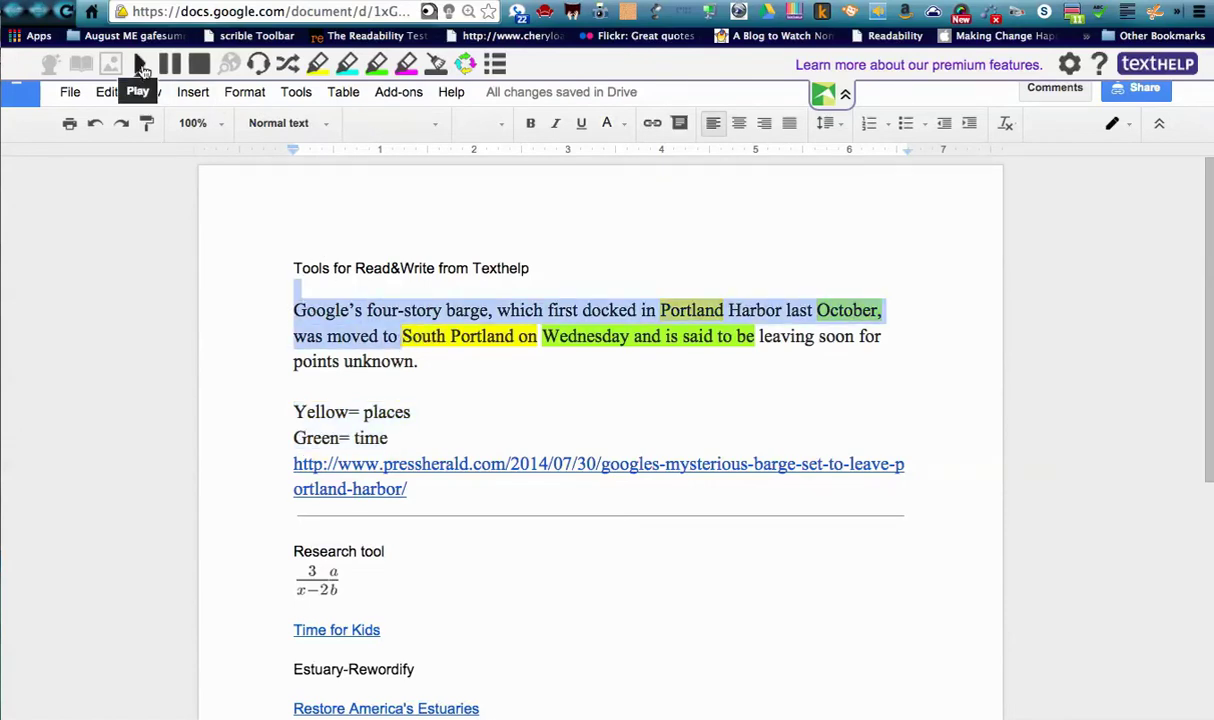
pyautogui.click(140, 65)
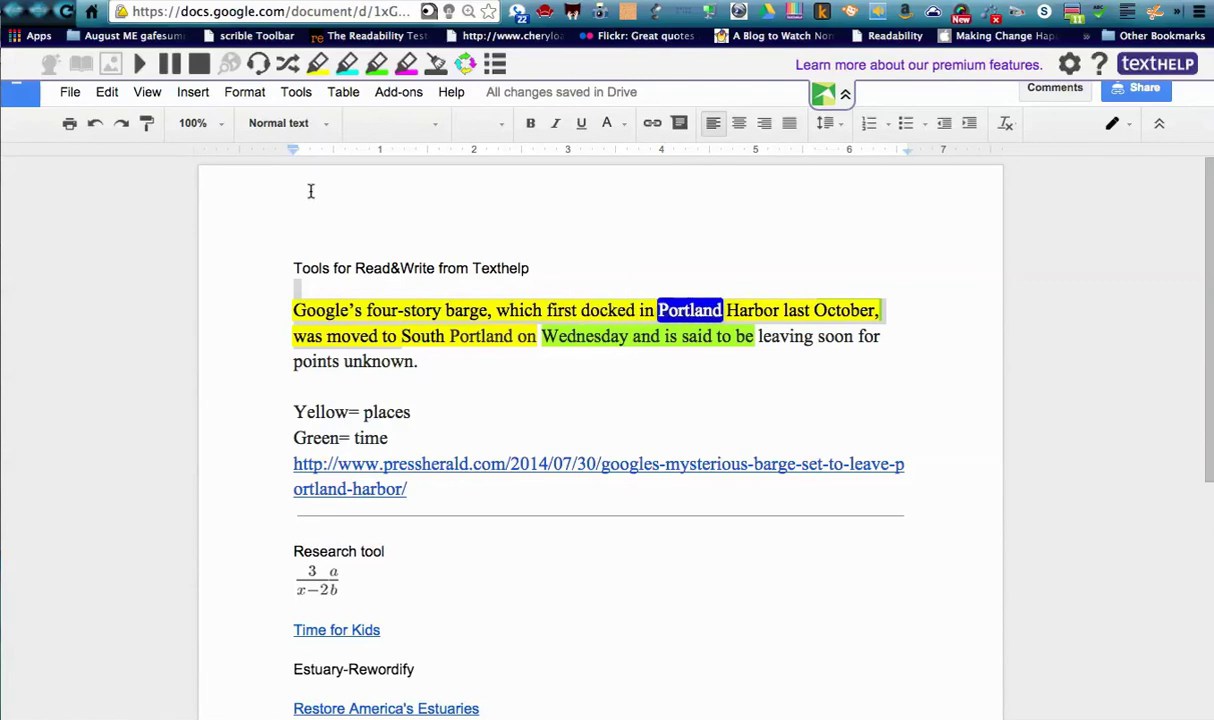
pyautogui.click(199, 66)
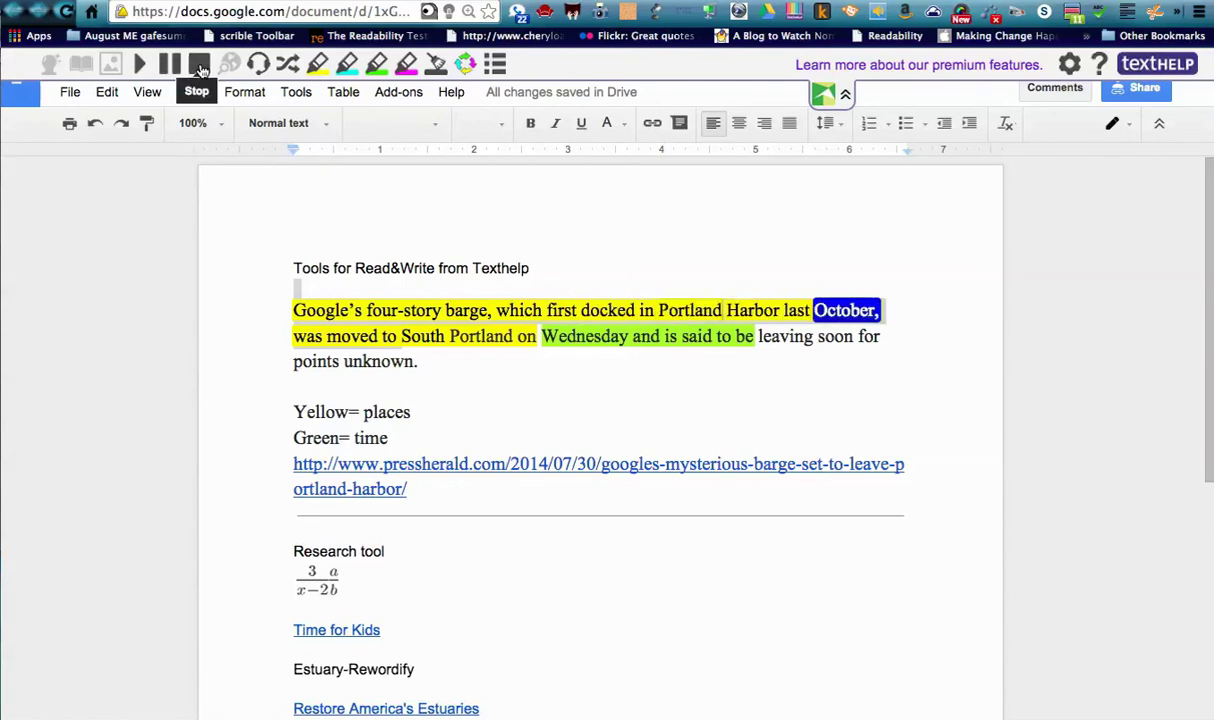
pyautogui.click(431, 359)
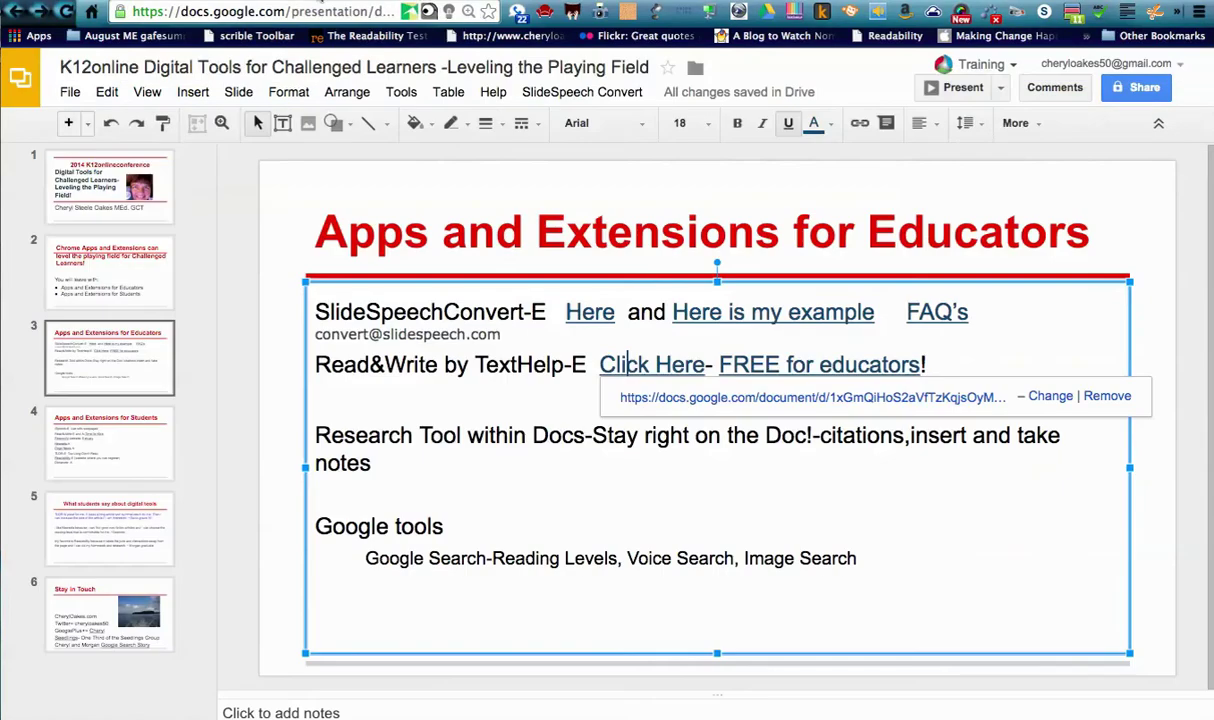
# Dismiss the link details on the Apps and Extensions for Educators slide, and switch back to the example document
pyautogui.click(333, 3)
pyautogui.press('End')
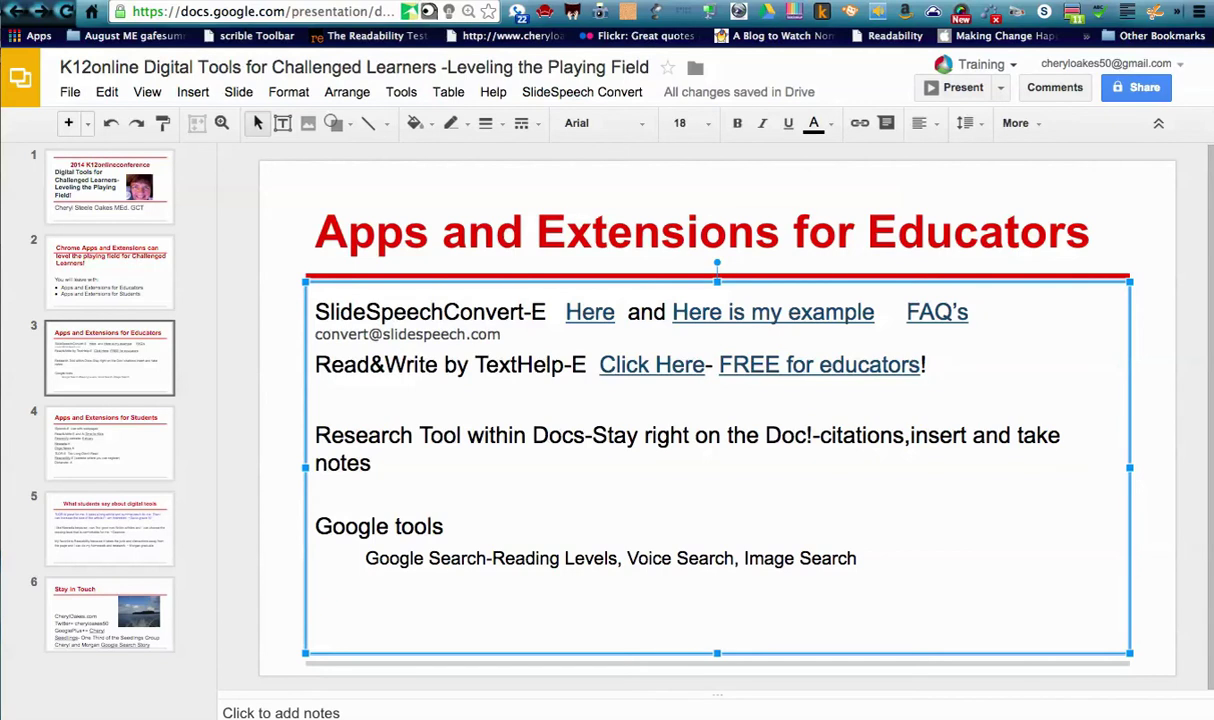
pyautogui.hotkey('ctrl', 'Tab')
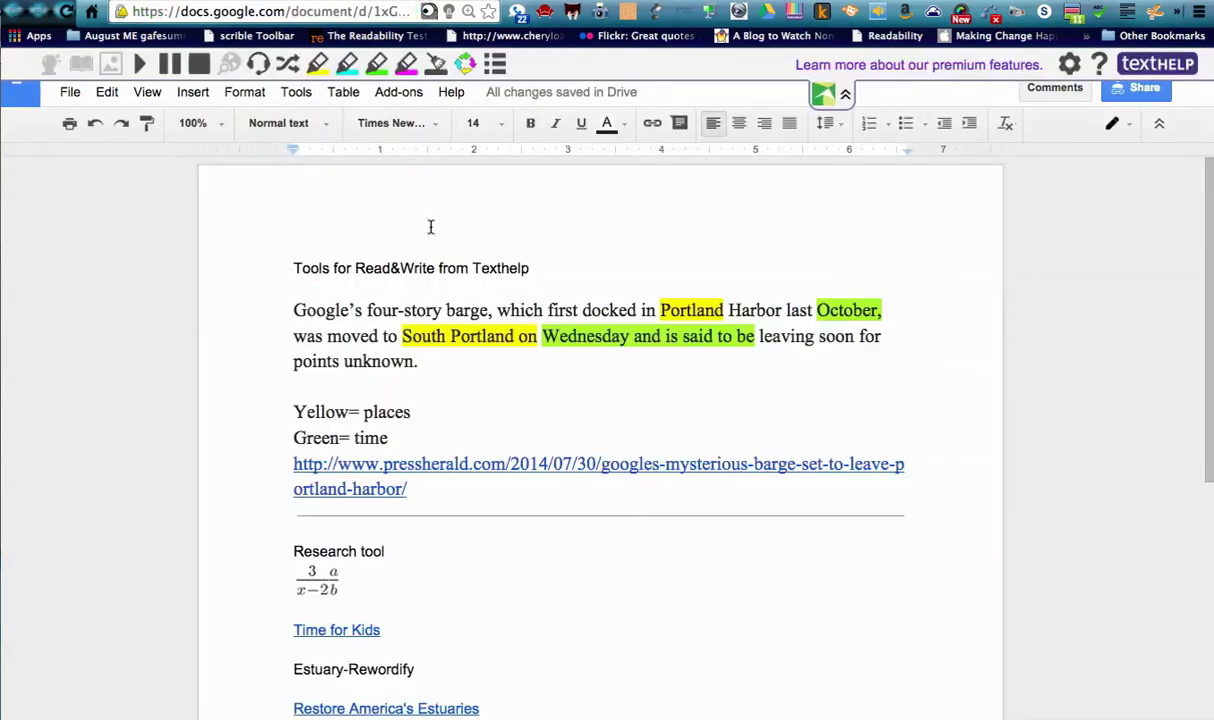
# Open the Research tool beside the example document and collapse the Read&Write toolbar
pyautogui.click(297, 92)
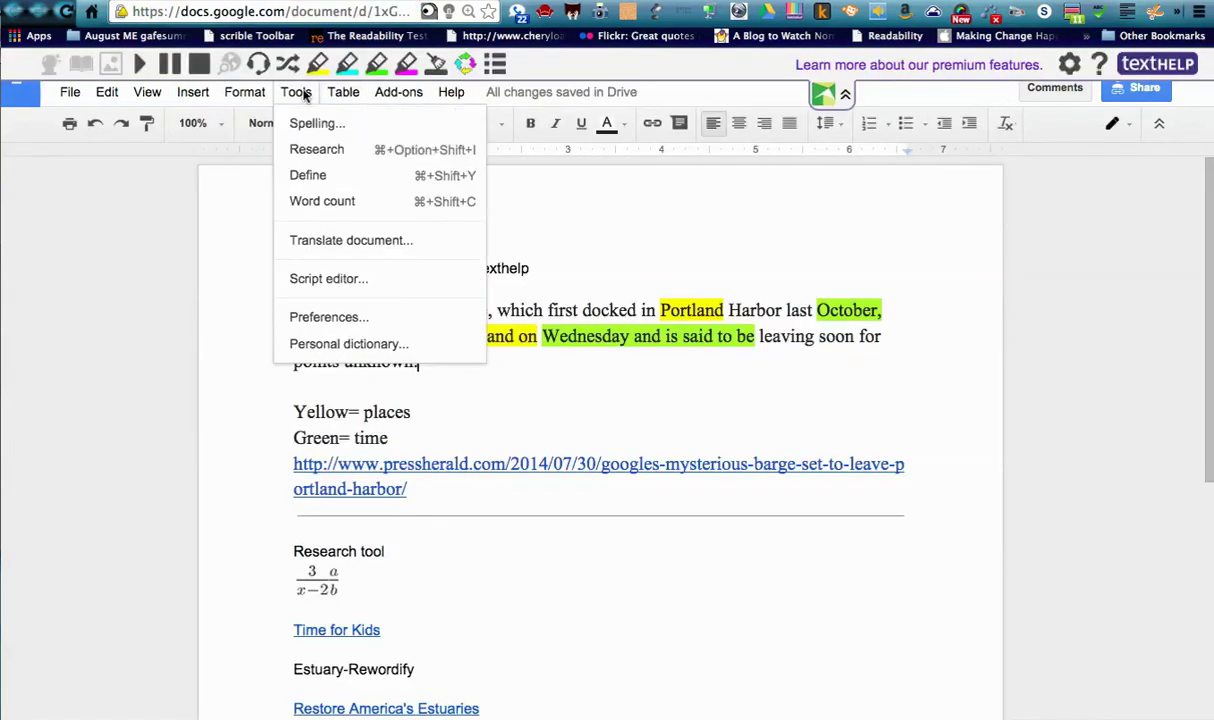
pyautogui.click(309, 150)
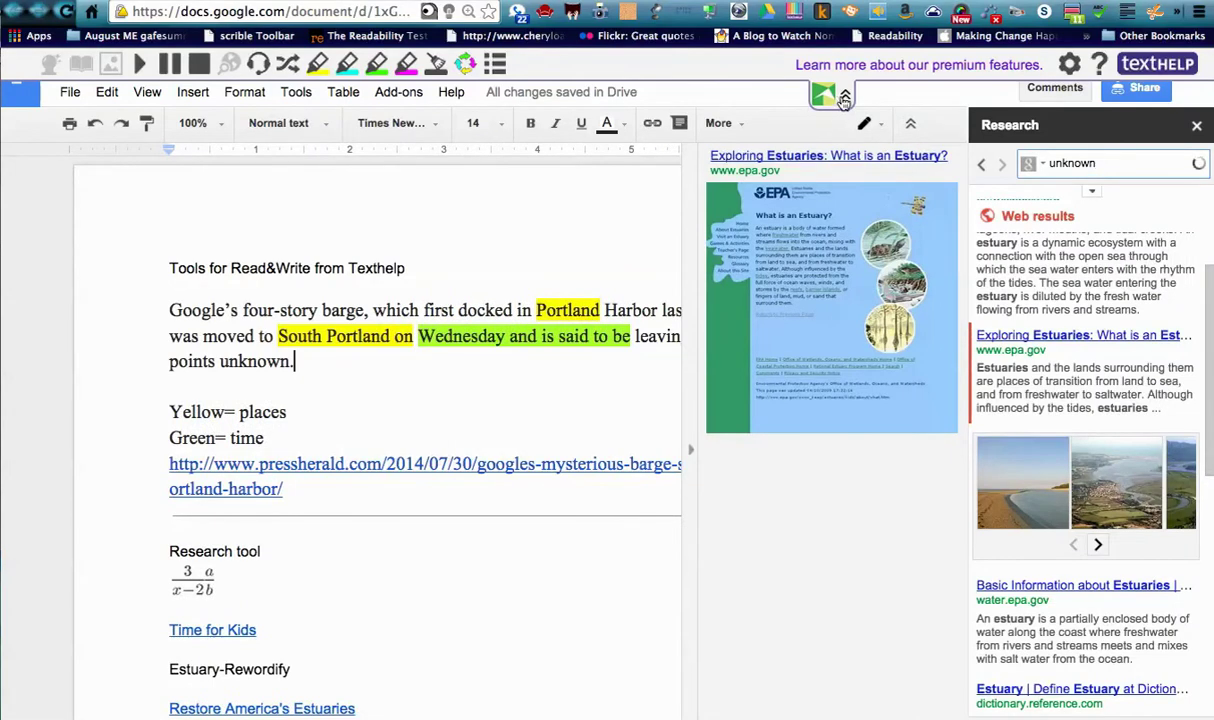
pyautogui.click(843, 95)
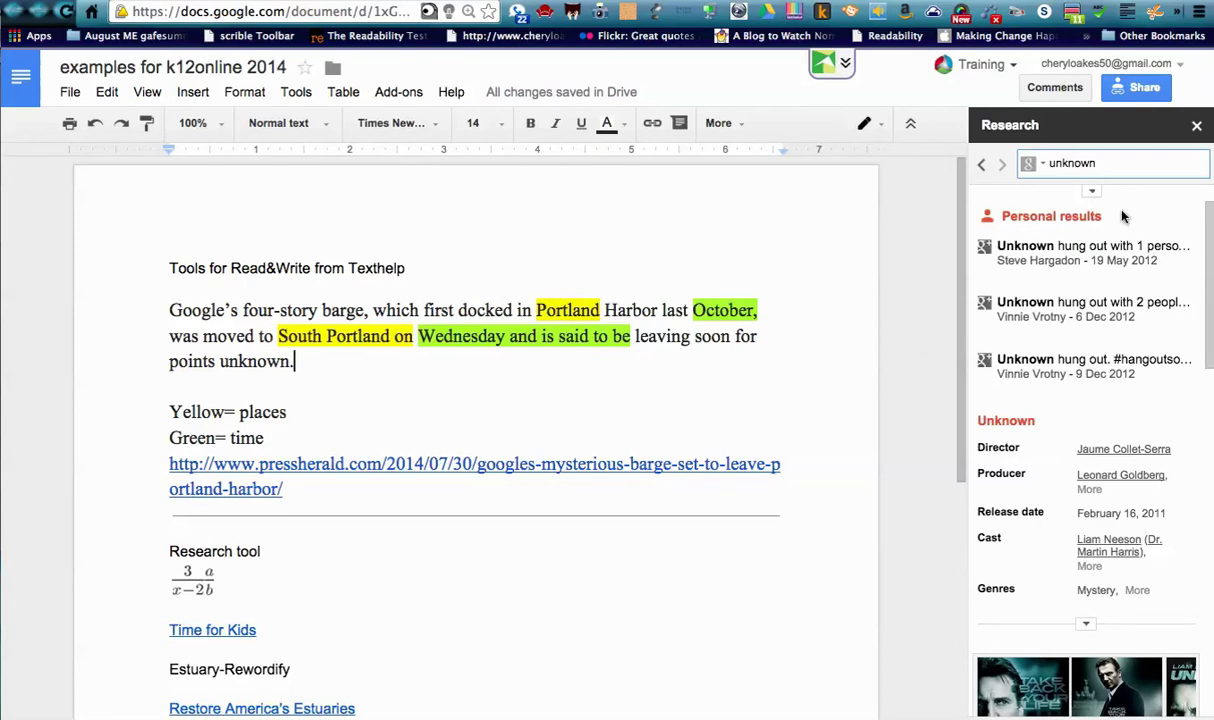
# Replace the Research query with "estuary" and run the search
pyautogui.click(1104, 164)
pyautogui.doubleClick(1104, 164)
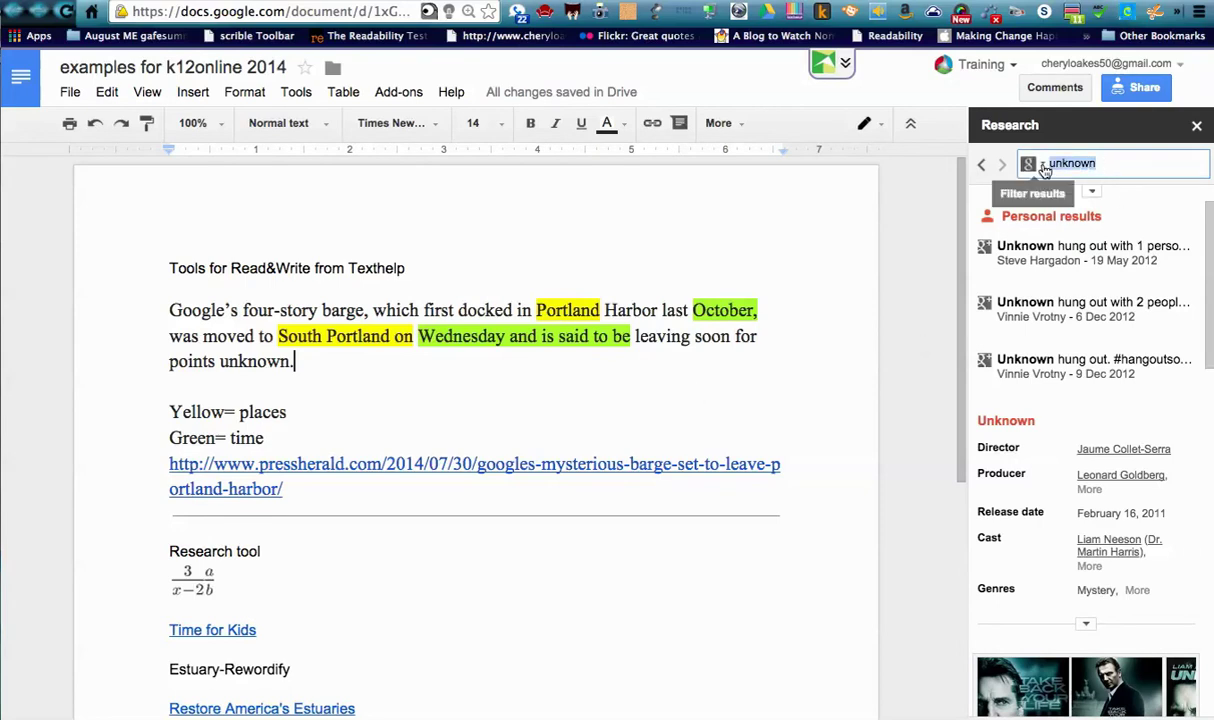
pyautogui.write('es')
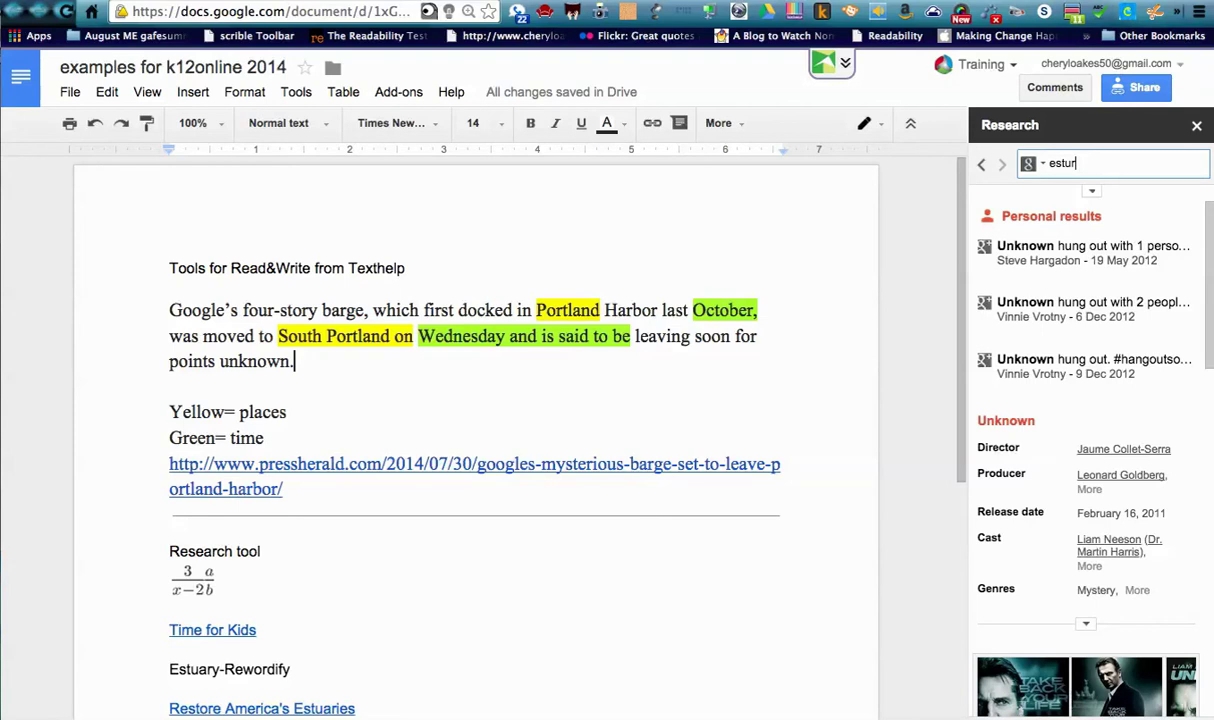
pyautogui.write('tuary')
pyautogui.press('Return')
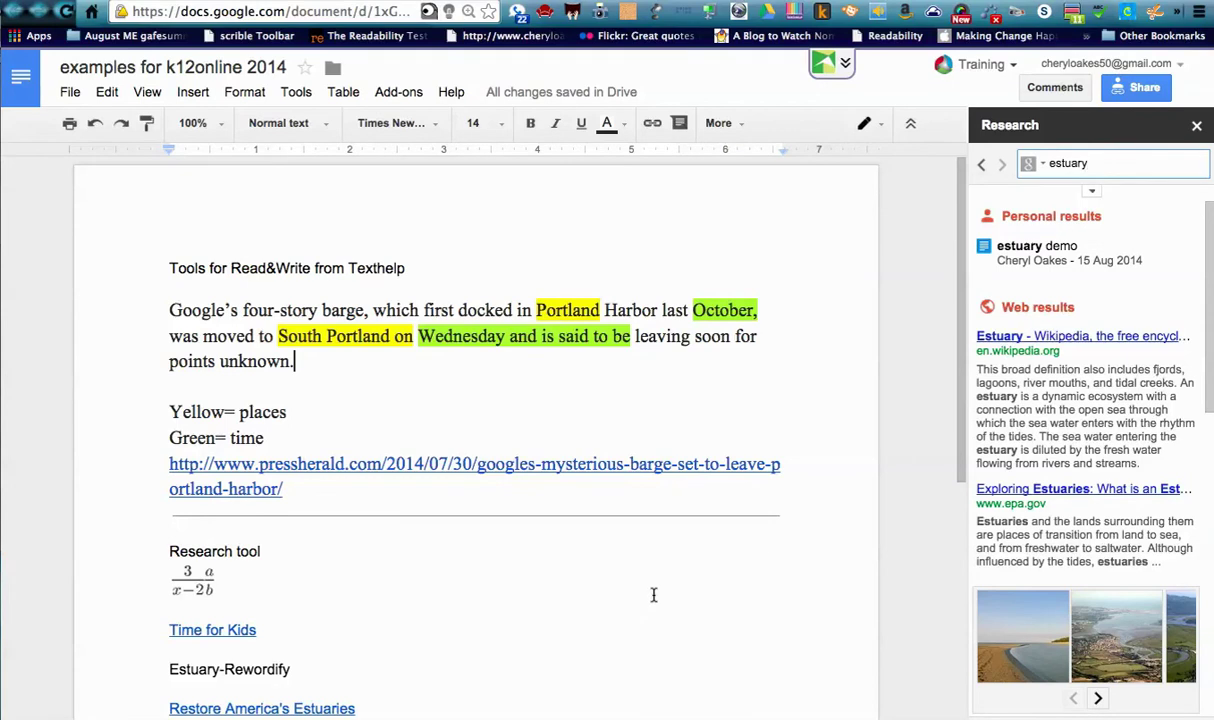
# Open the EPA "Exploring Estuaries: What is an Estuary?" result, return to the document, and preview that result beside the text
pyautogui.scroll(-4, 653, 595)
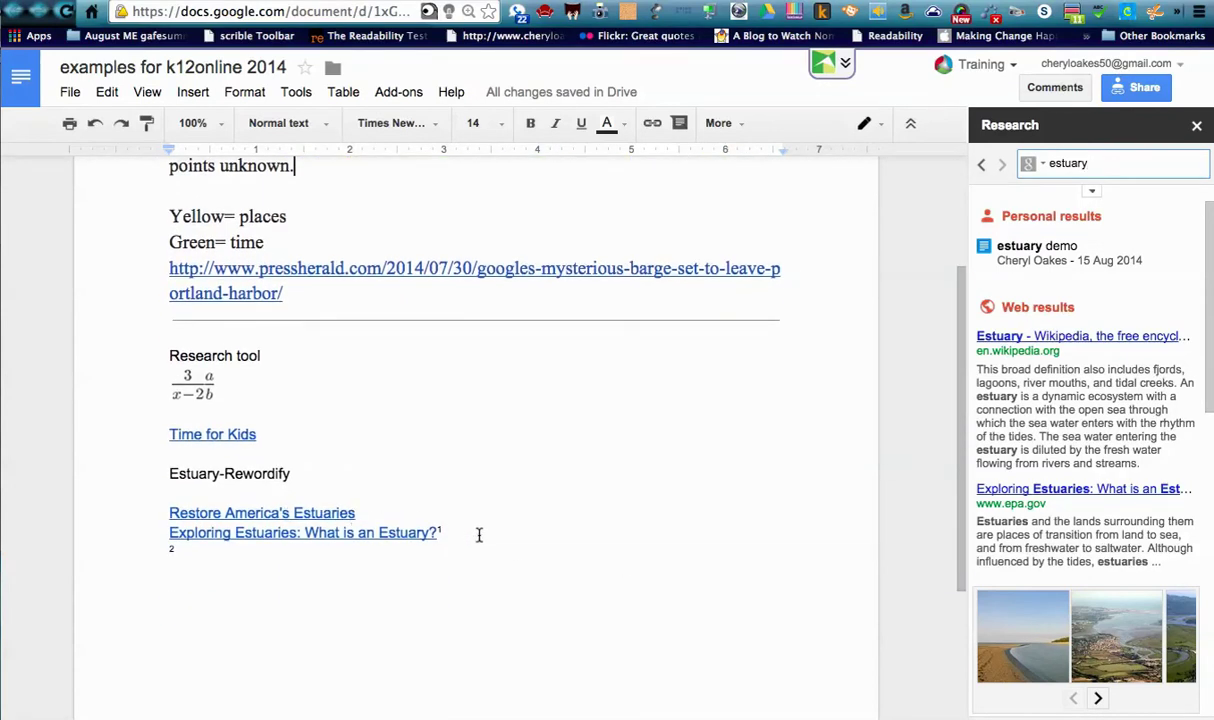
pyautogui.scroll(-4, 705, 496)
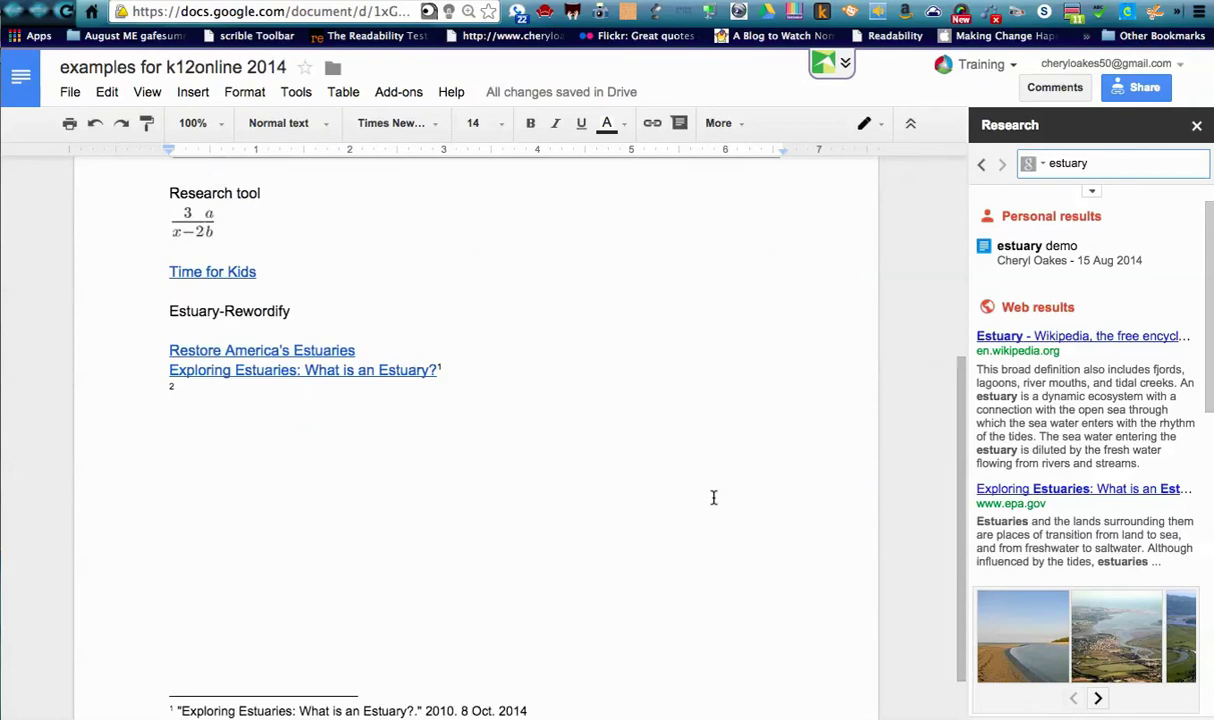
pyautogui.click(1041, 490)
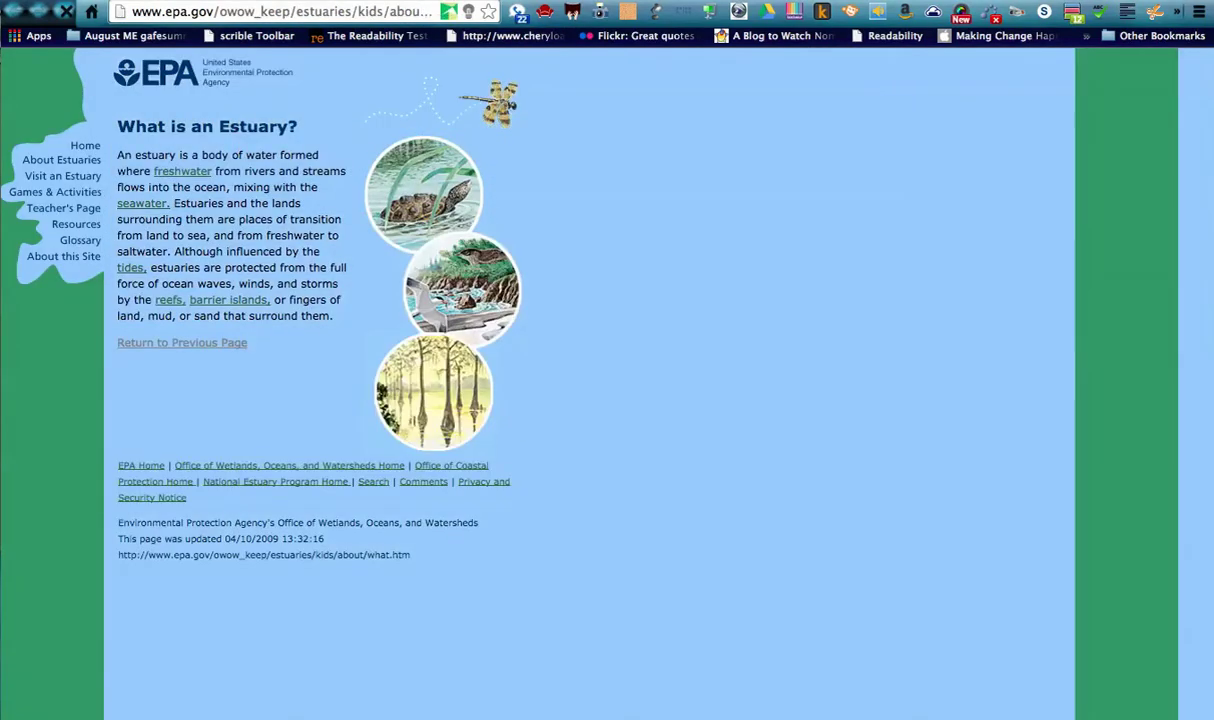
pyautogui.press('super+w')
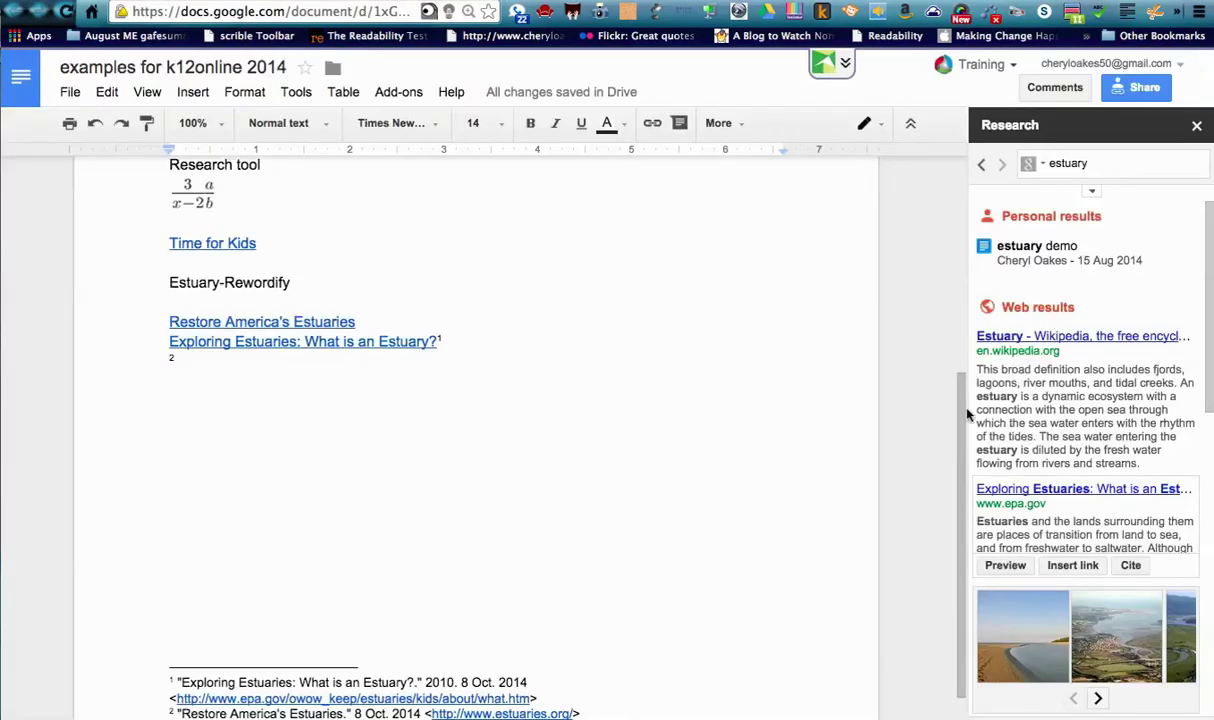
pyautogui.click(1008, 566)
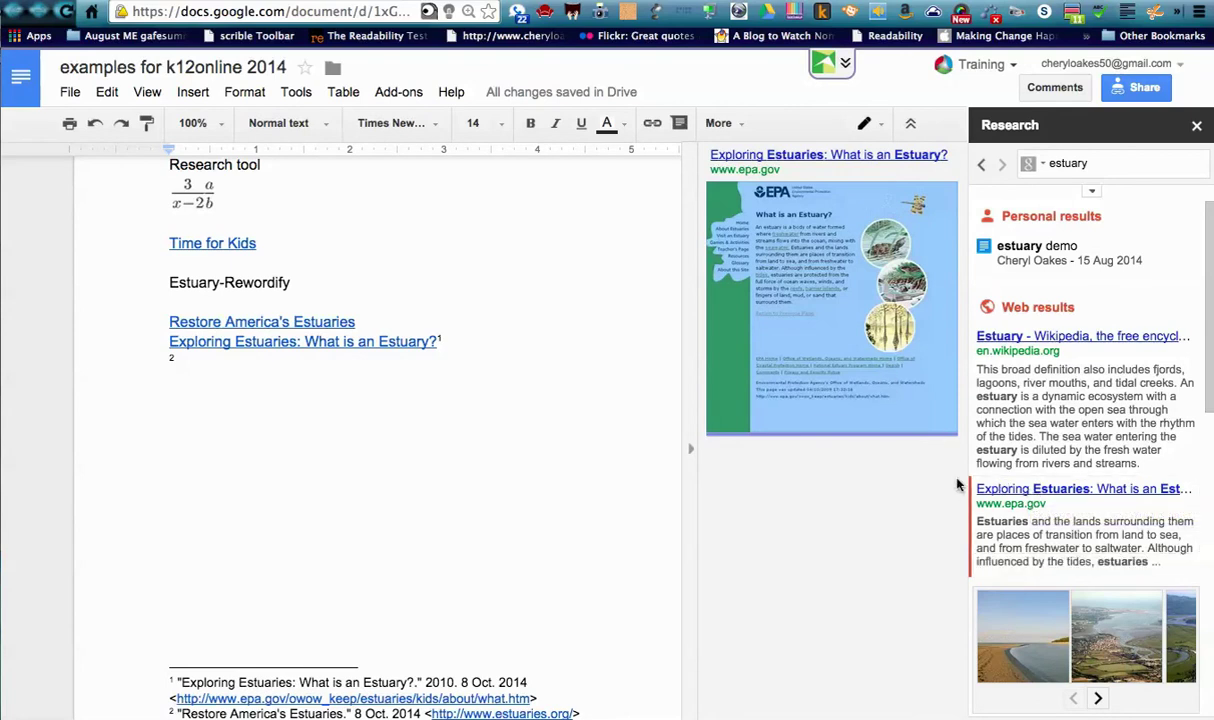
# Try inserting the EPA "Exploring Estuaries" link at the end of the barge paragraph, and undo the insertion
pyautogui.moveTo(1040, 562)
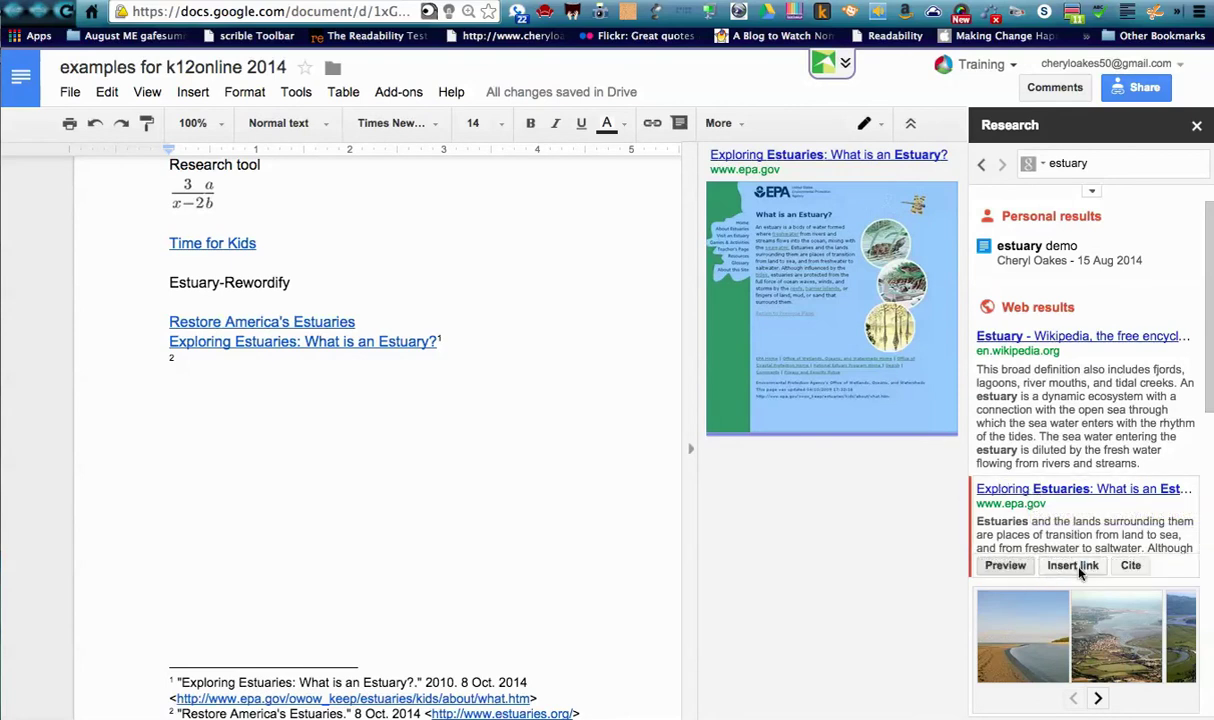
pyautogui.click(1072, 566)
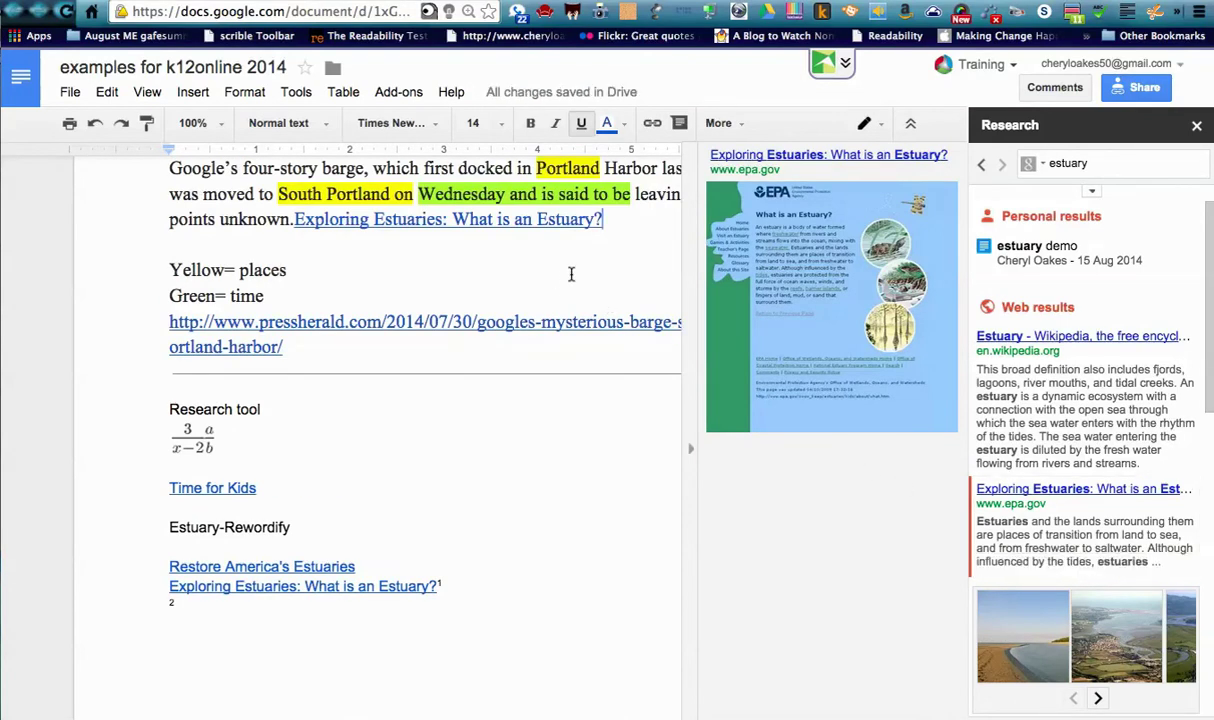
pyautogui.hotkey('ctrl', 'z')
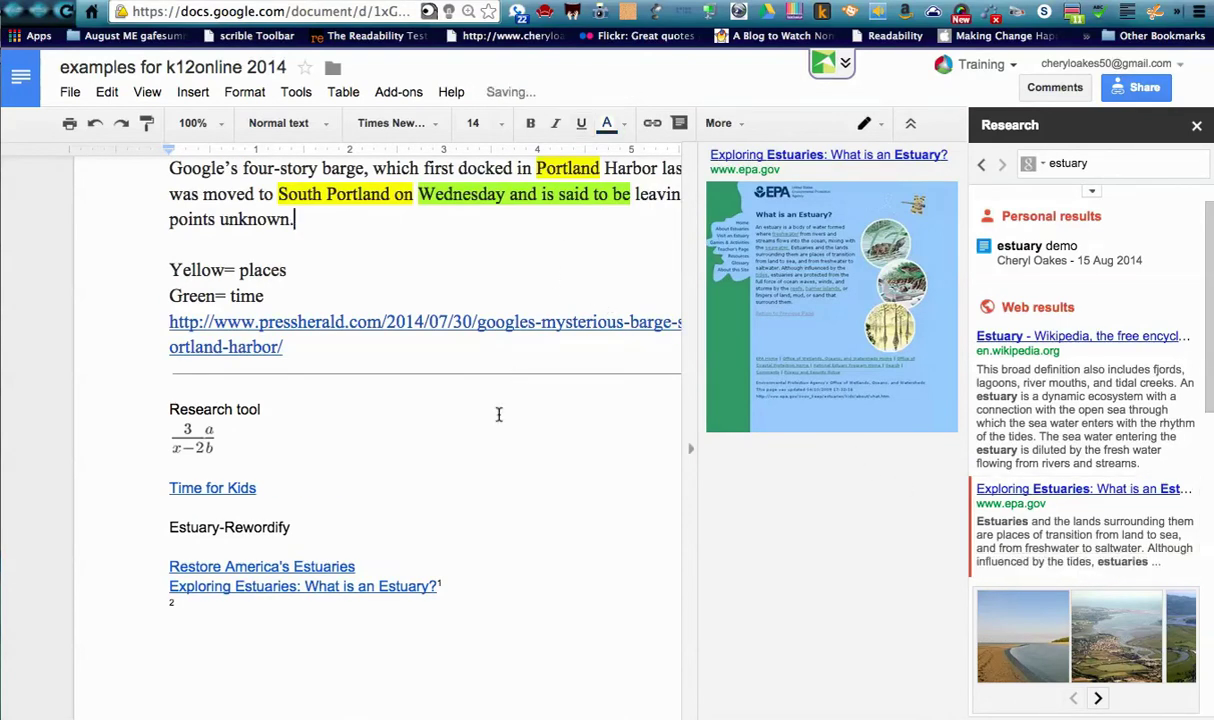
# Insert the Wikipedia "Estuary" link on a new line below the "Exploring Estuaries" link, and cite it with a footnote
pyautogui.click(466, 586)
pyautogui.press('Return')
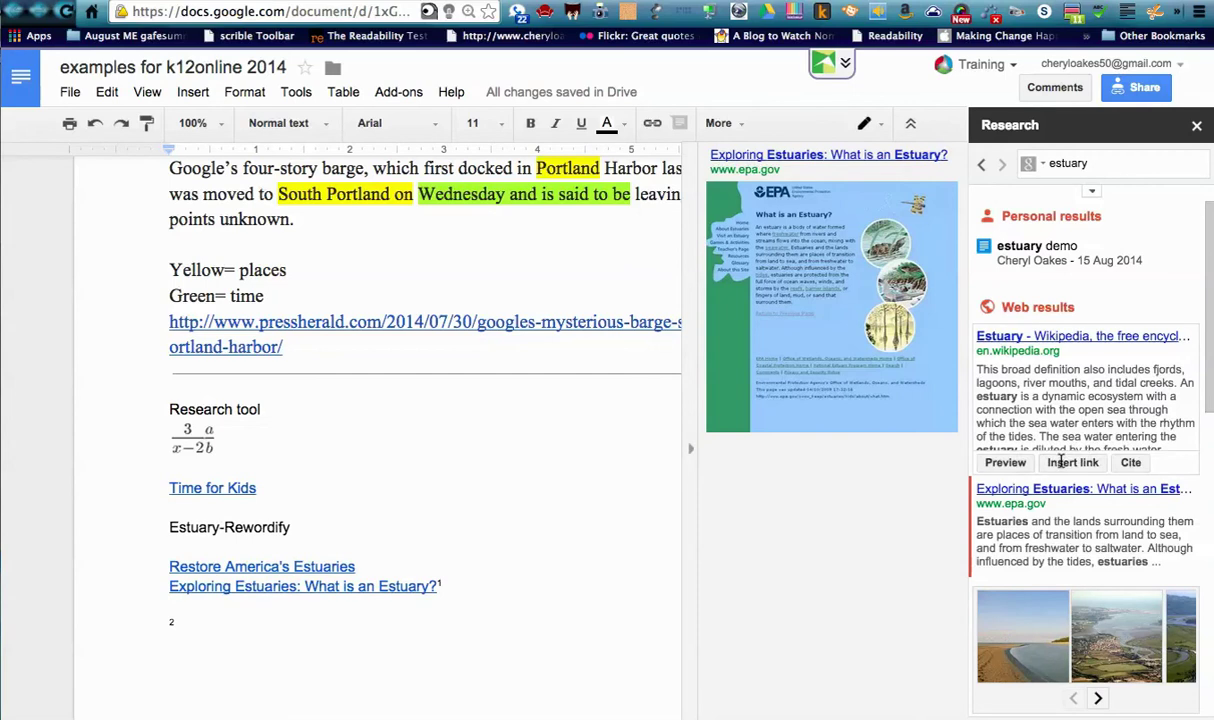
pyautogui.click(1070, 462)
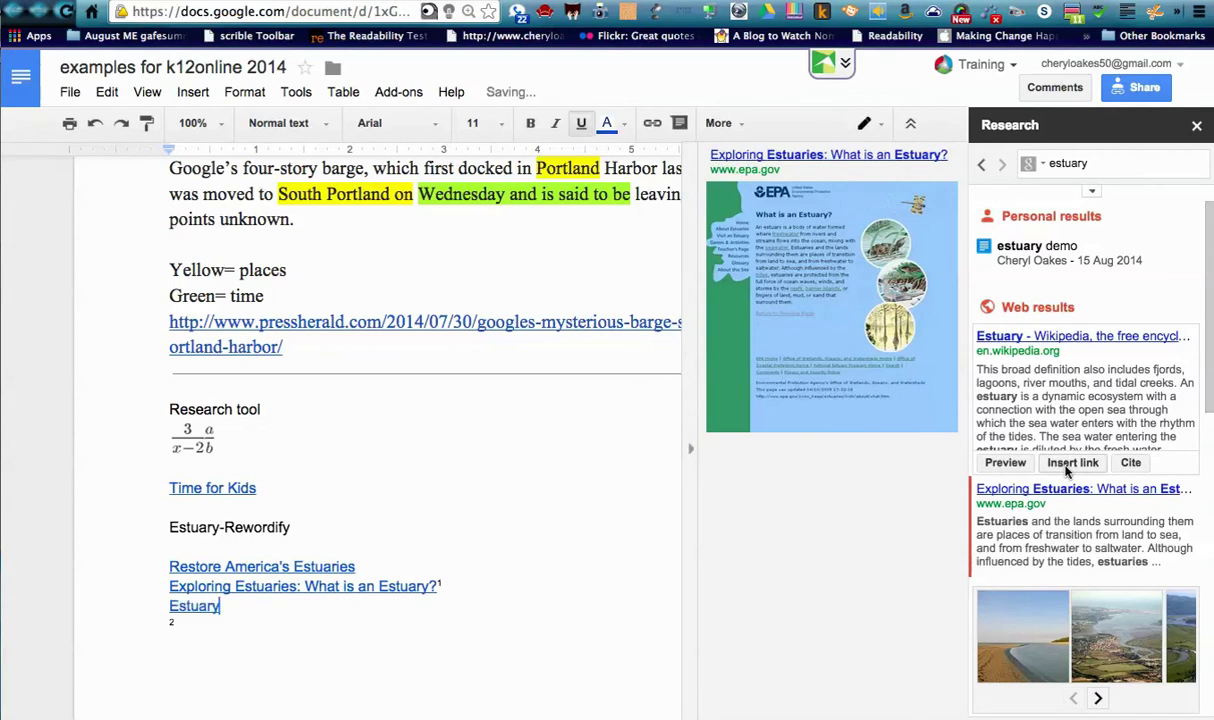
pyautogui.click(1131, 465)
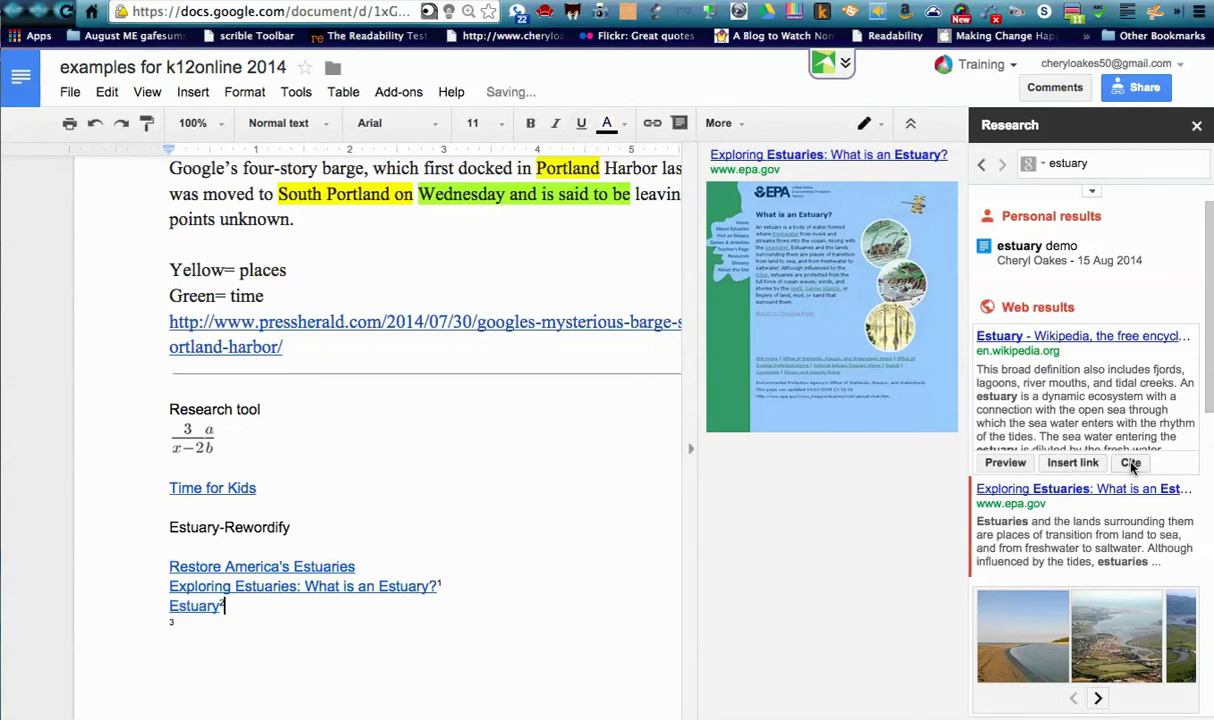
# Check the footnote citations at the end of the page, and close the Research tool
pyautogui.scroll(-1, 371, 636)
pyautogui.scroll(-5, 371, 636)
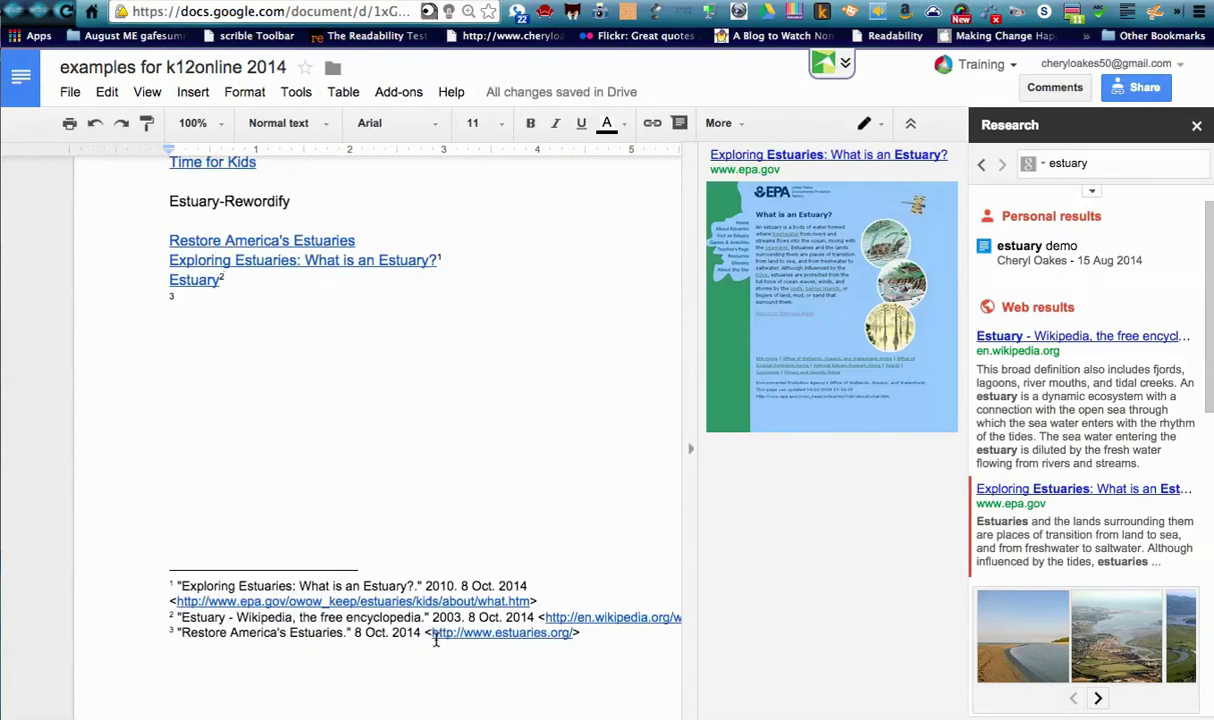
pyautogui.scroll(3, 407, 590)
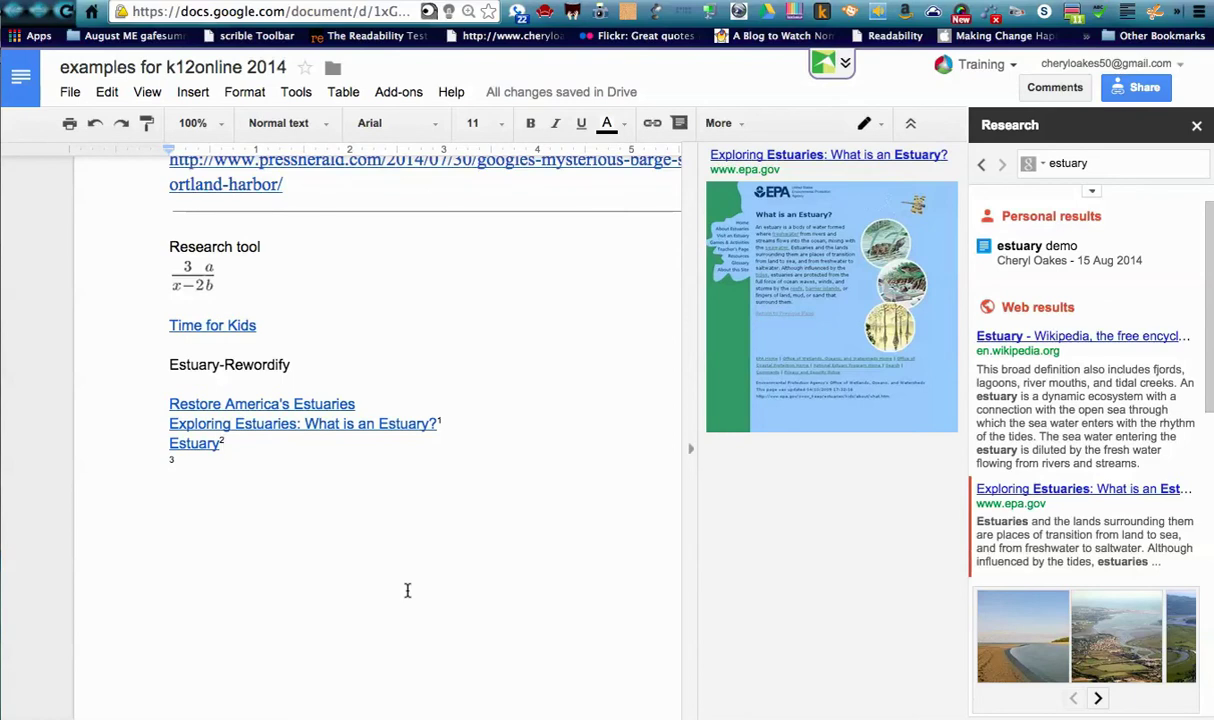
pyautogui.click(1197, 130)
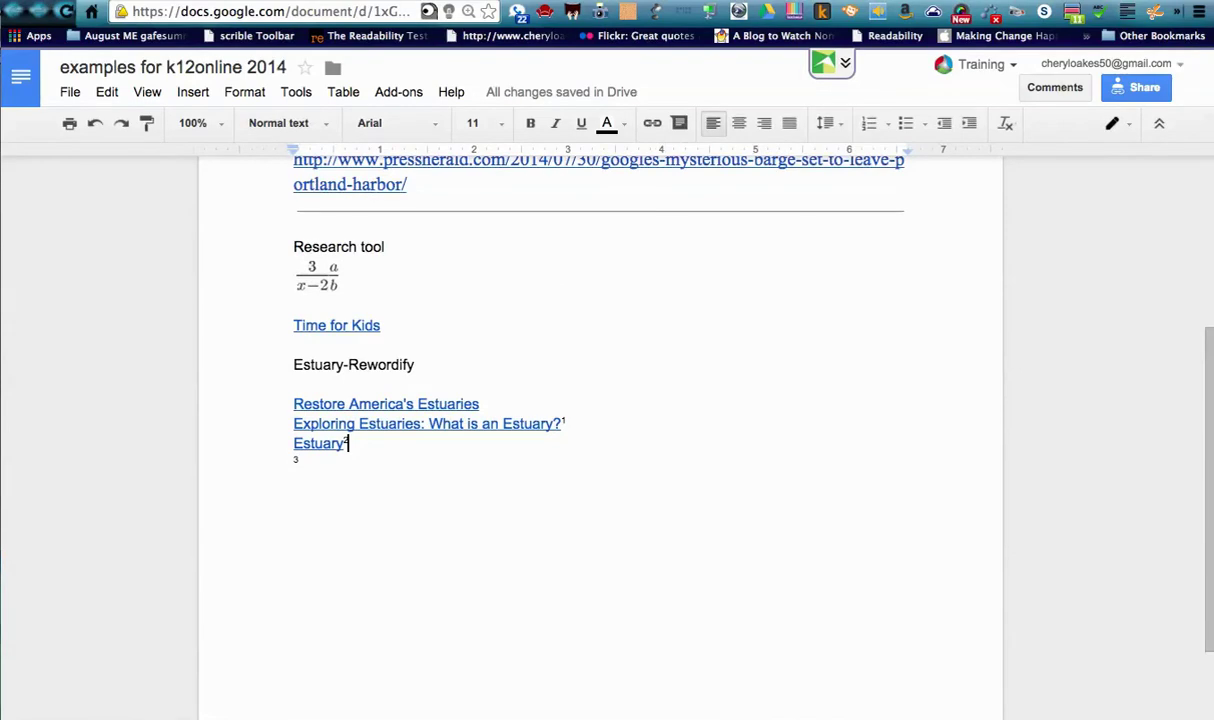
# Load google.com in place of the EPA Exploring Estuaries page, and search by voice for "estuary"
pyautogui.hotkey('ctrl', 'Tab')
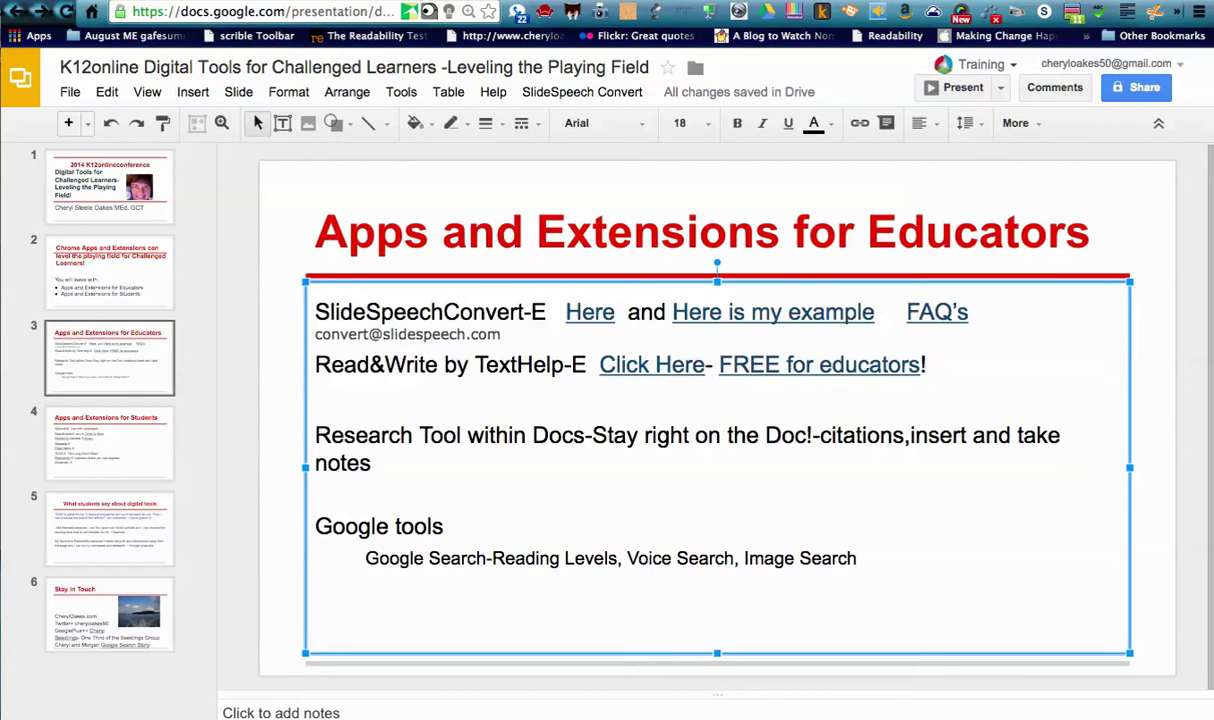
pyautogui.hotkey('ctrl', 'Tab')
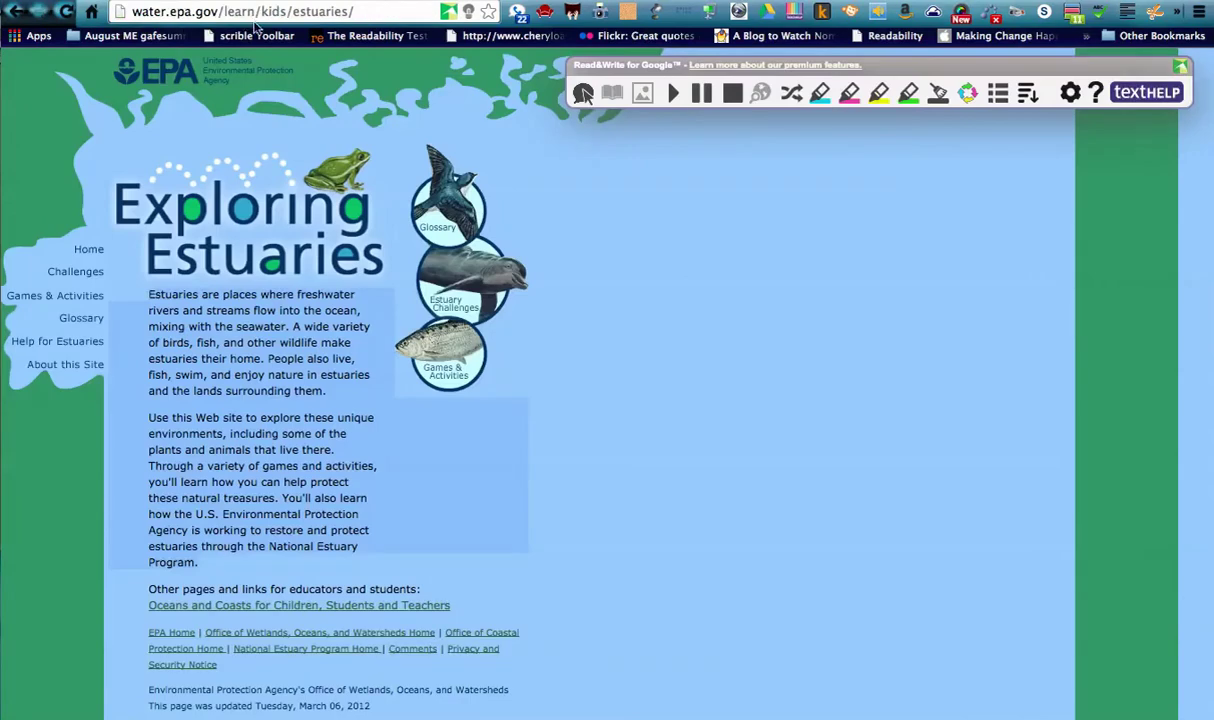
pyautogui.click(257, 14)
pyautogui.write('google.com')
pyautogui.press('Return')
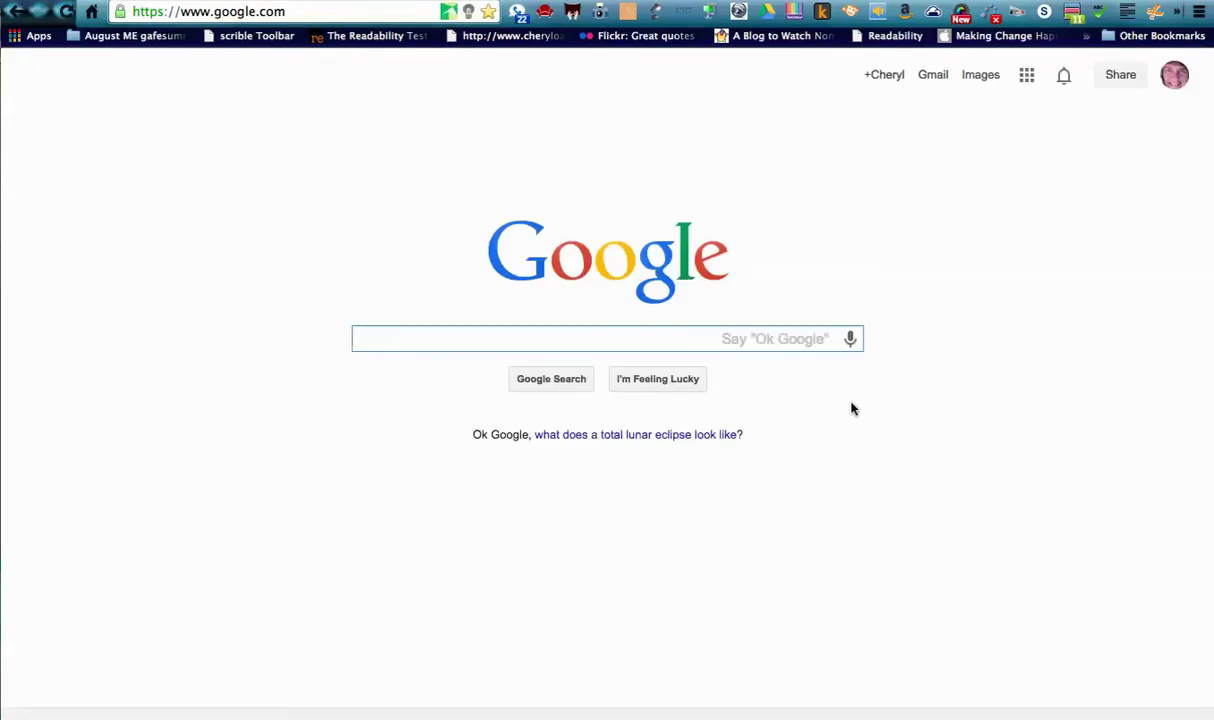
pyautogui.click(850, 341)
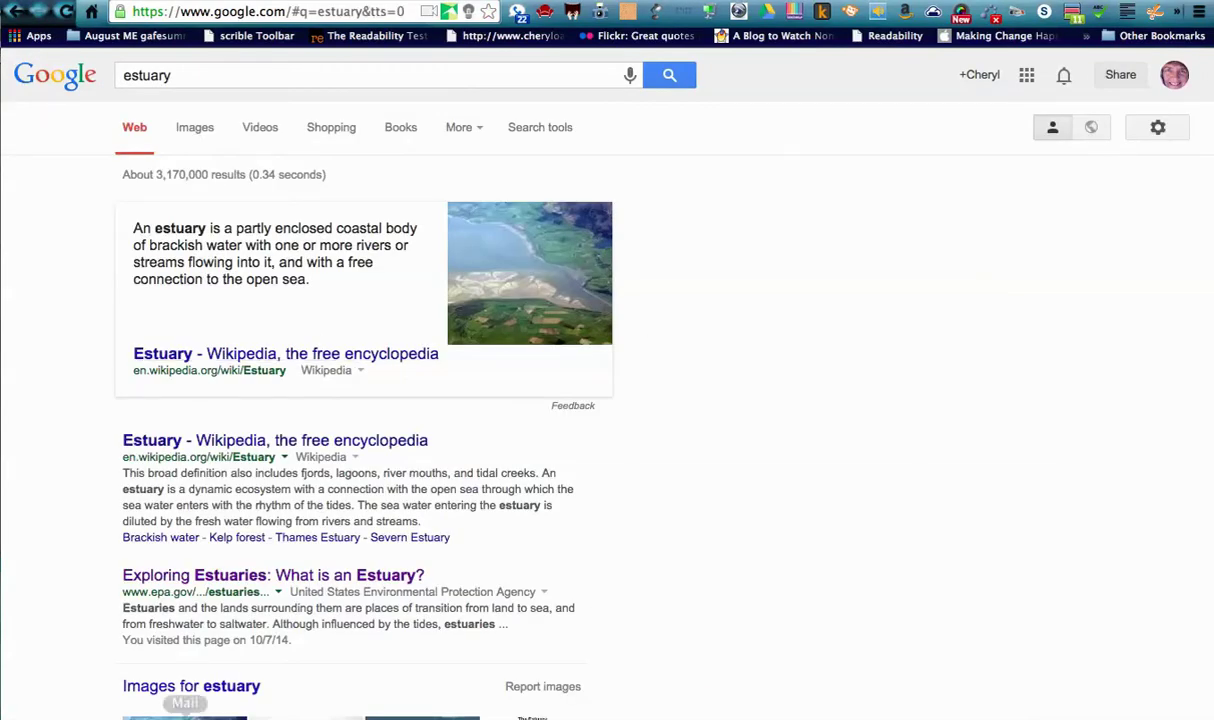
# Filter the estuary search results by reading level, show only the Basic ones, and look through them
pyautogui.moveTo(185, 708)
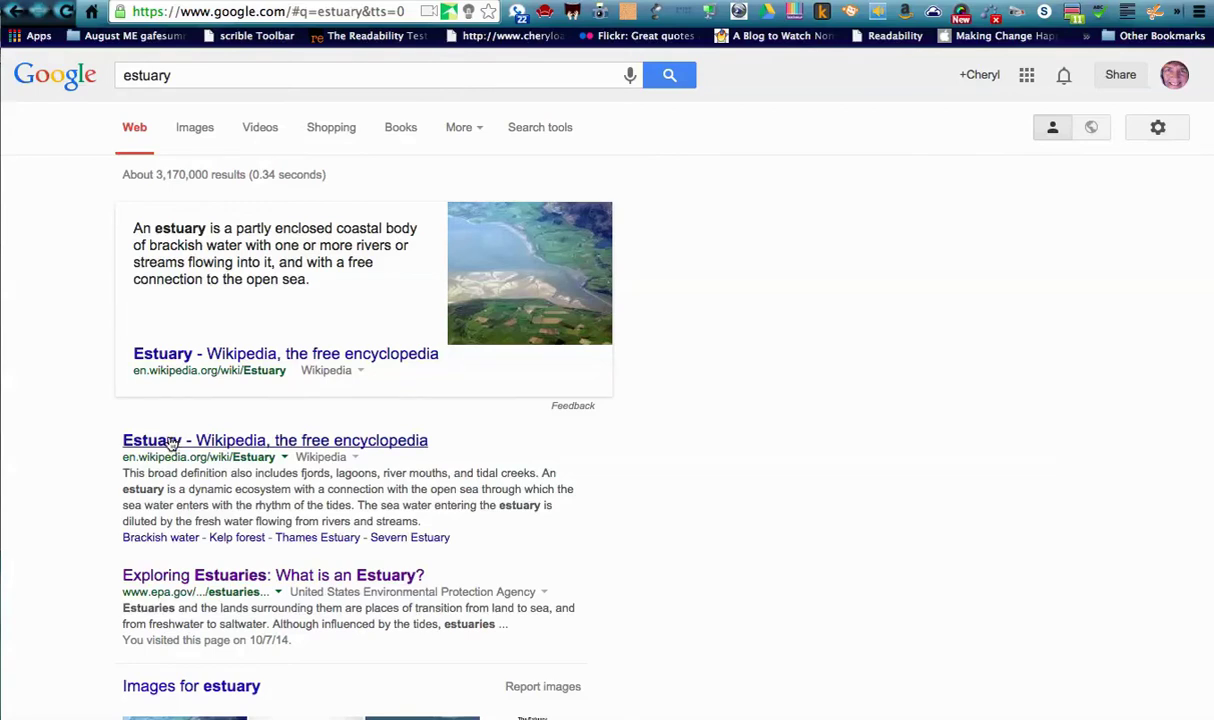
pyautogui.scroll(-3, 182, 577)
pyautogui.scroll(3, 182, 577)
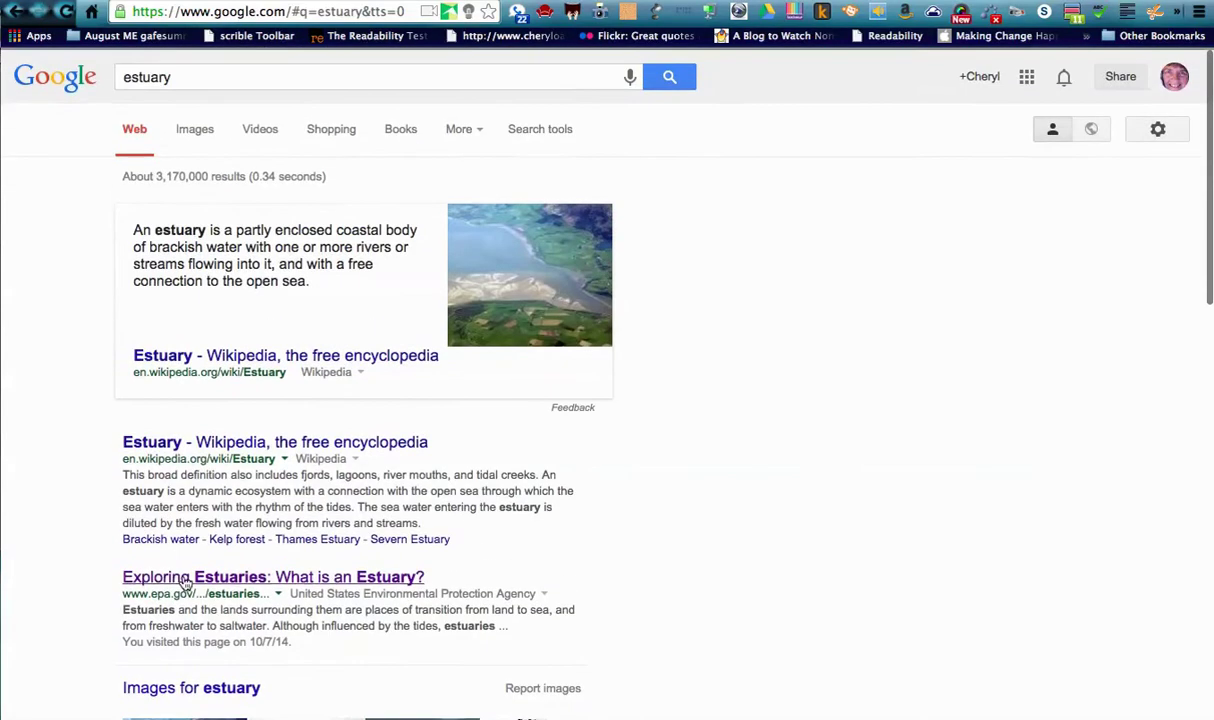
pyautogui.click(541, 129)
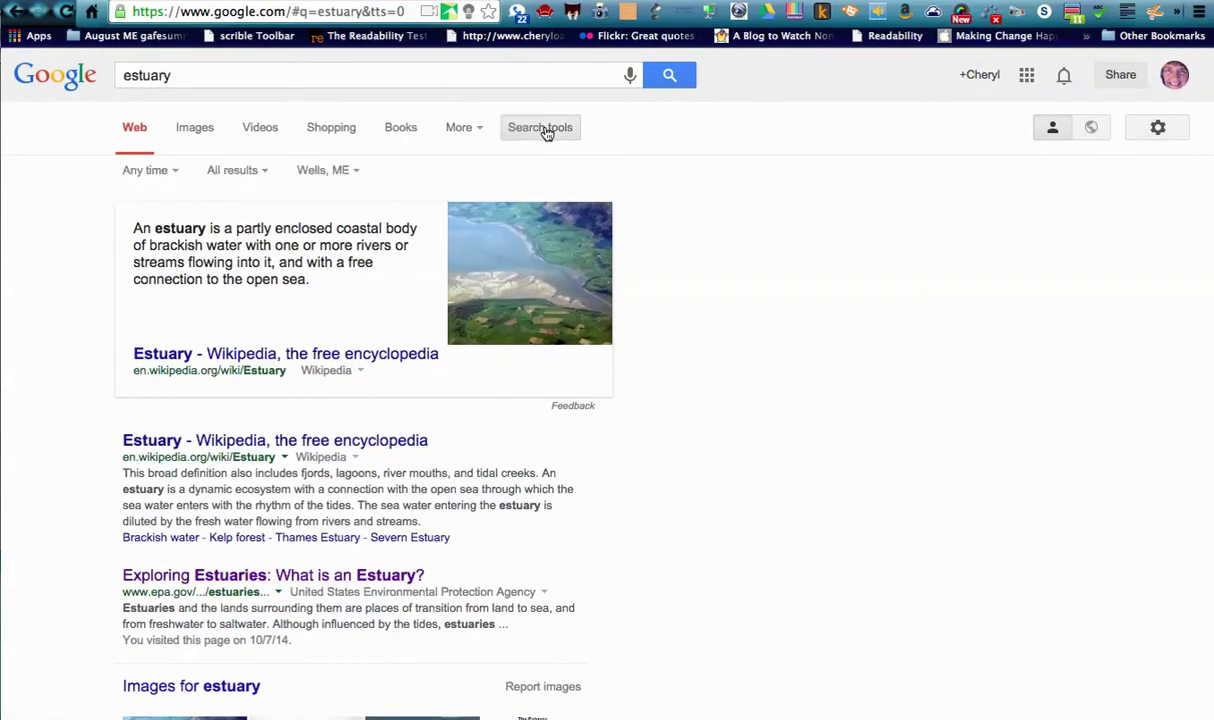
pyautogui.click(264, 174)
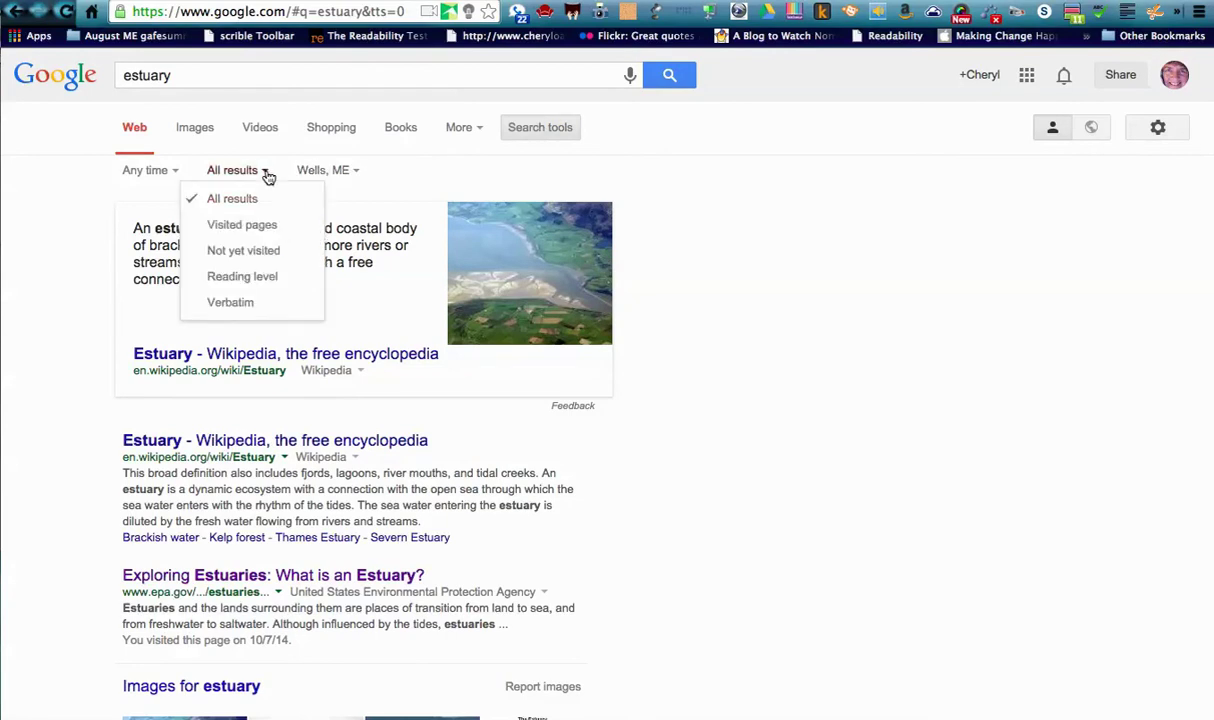
pyautogui.click(257, 280)
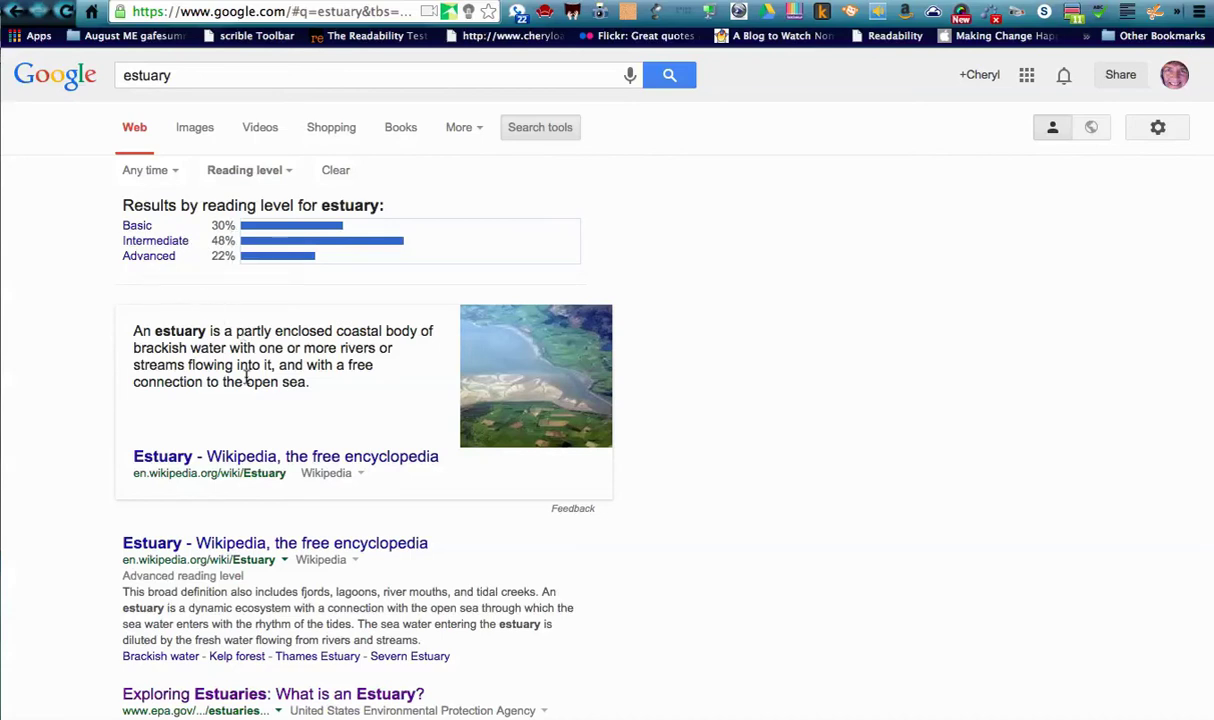
pyautogui.click(142, 228)
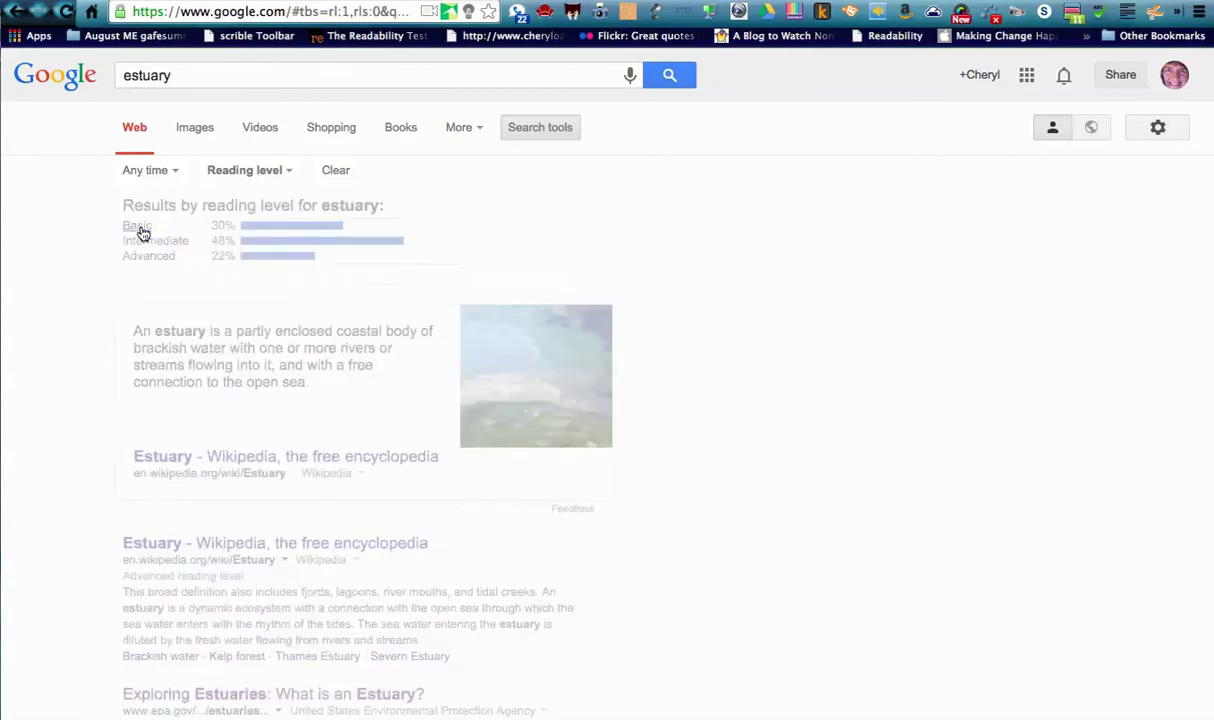
pyautogui.scroll(-3, 244, 440)
pyautogui.scroll(-7, 244, 468)
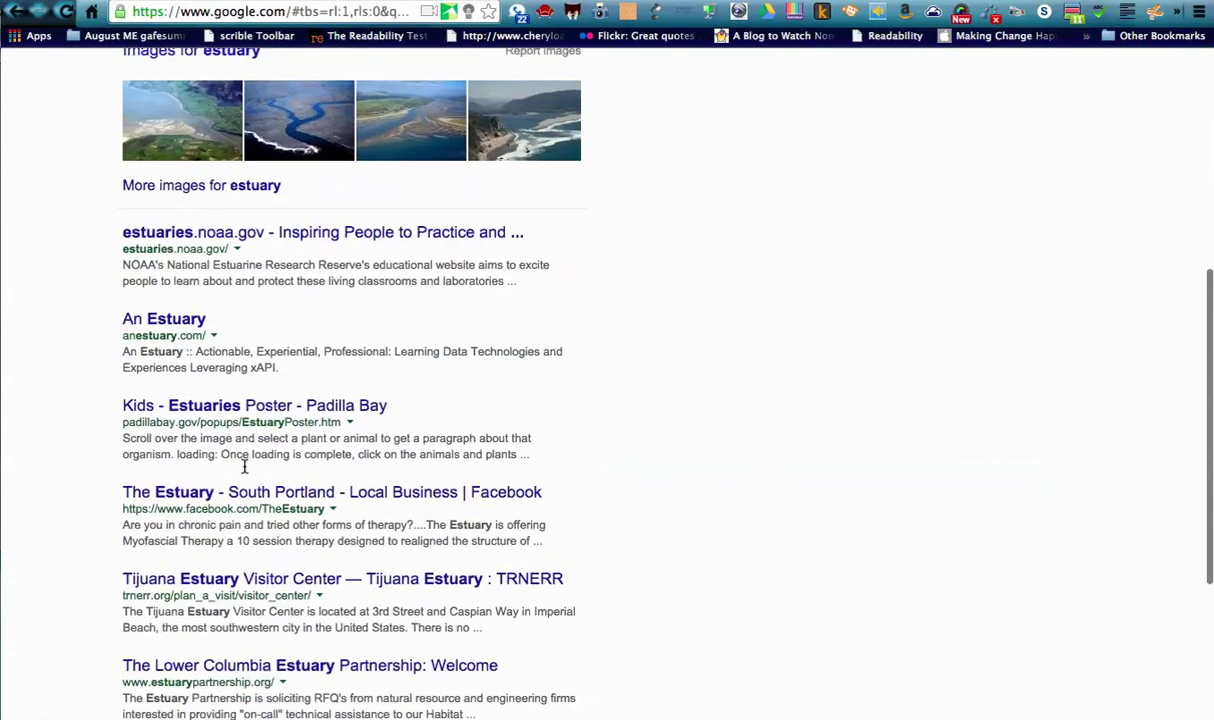
pyautogui.scroll(3, 244, 468)
pyautogui.scroll(-1, 243, 474)
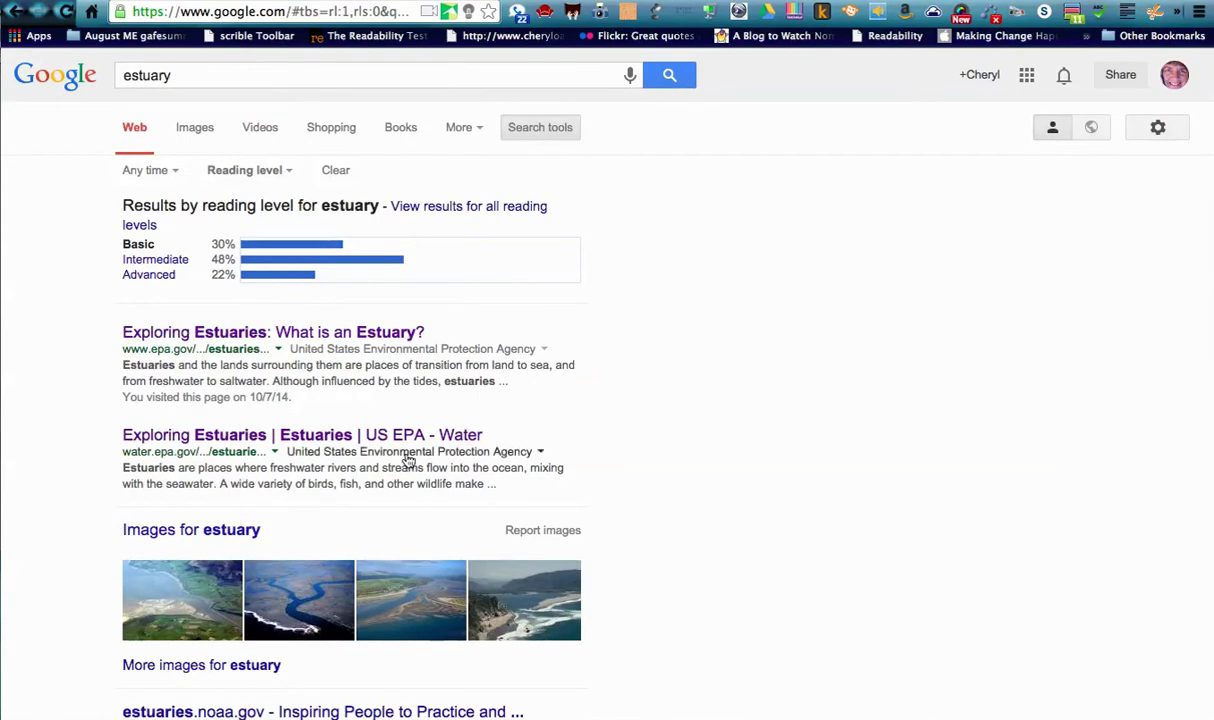
# View the branching blue river picture, return to the Basic-level results, and switch to the image results for "estuary"
pyautogui.click(312, 605)
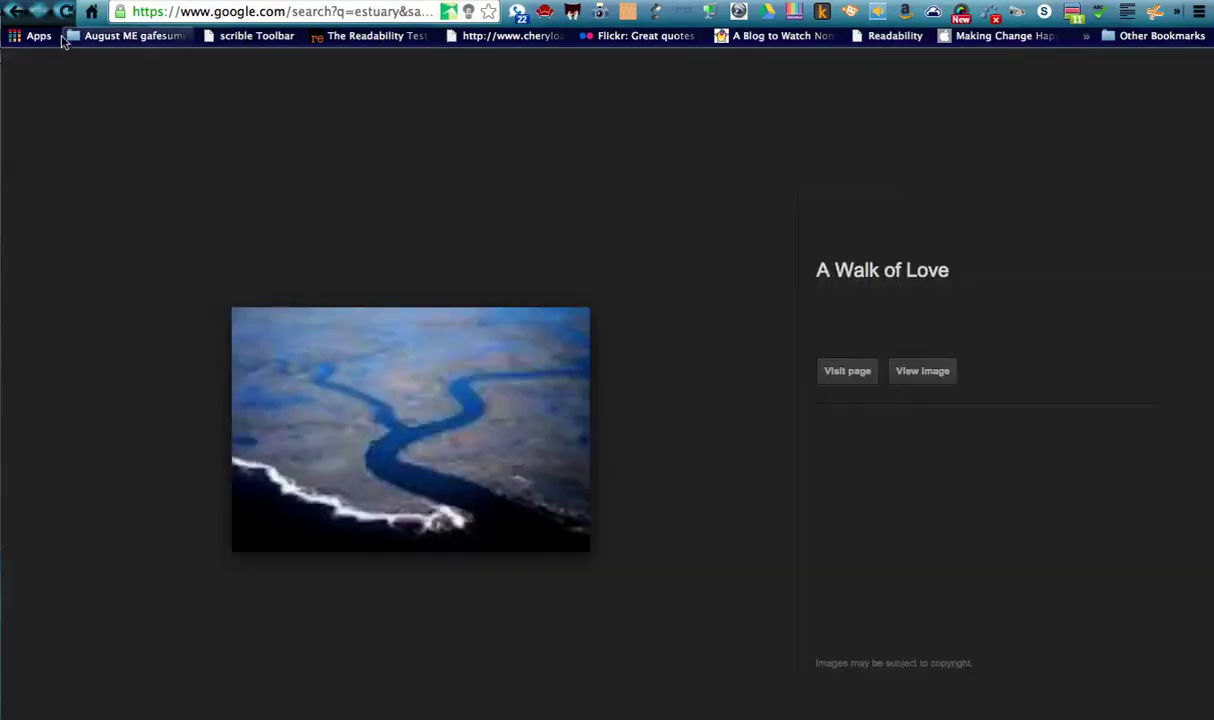
pyautogui.click(18, 13)
pyautogui.click(18, 13)
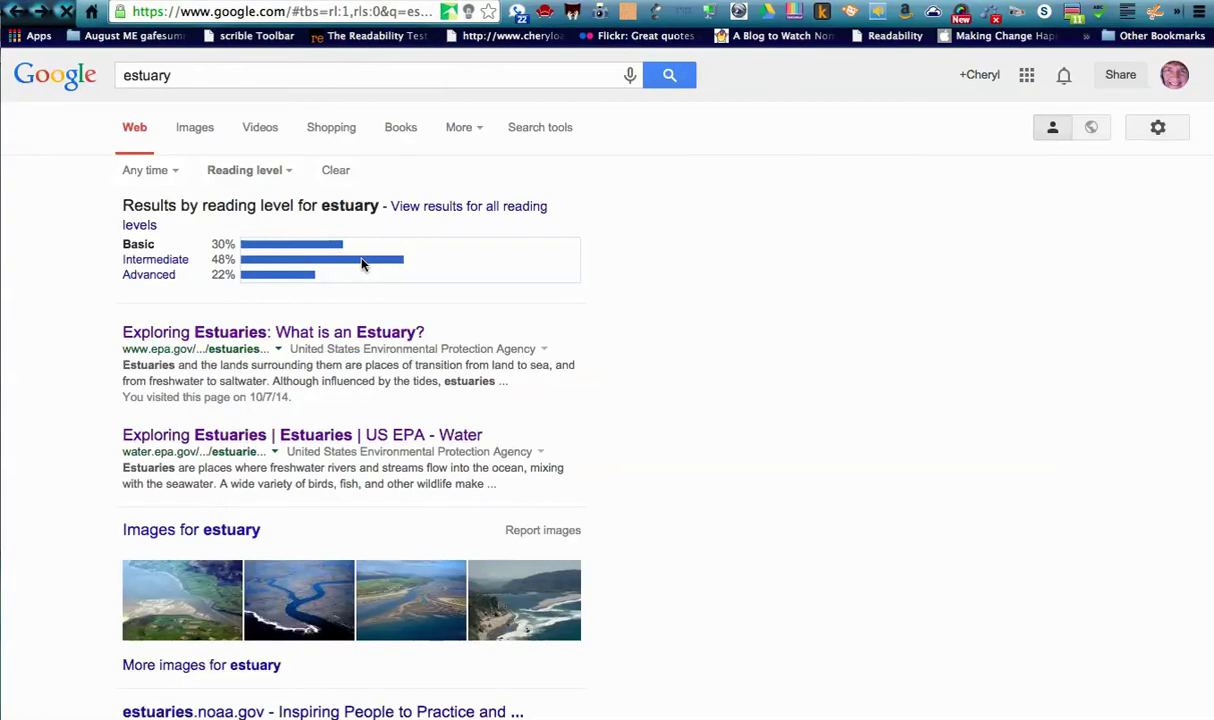
pyautogui.click(195, 131)
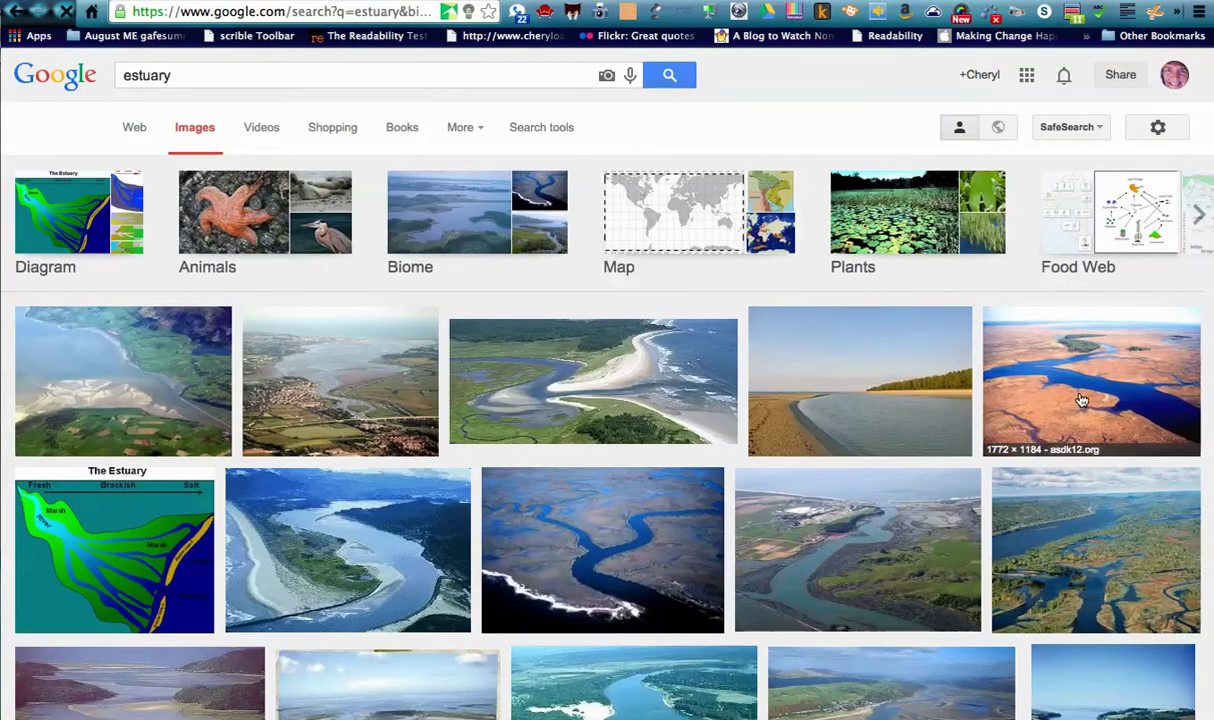
# Search Google by image with the blue river picture from asdk12.org, and look through the similar images and matching pages
pyautogui.moveTo(1081, 400); pyautogui.dragTo(396, 163)
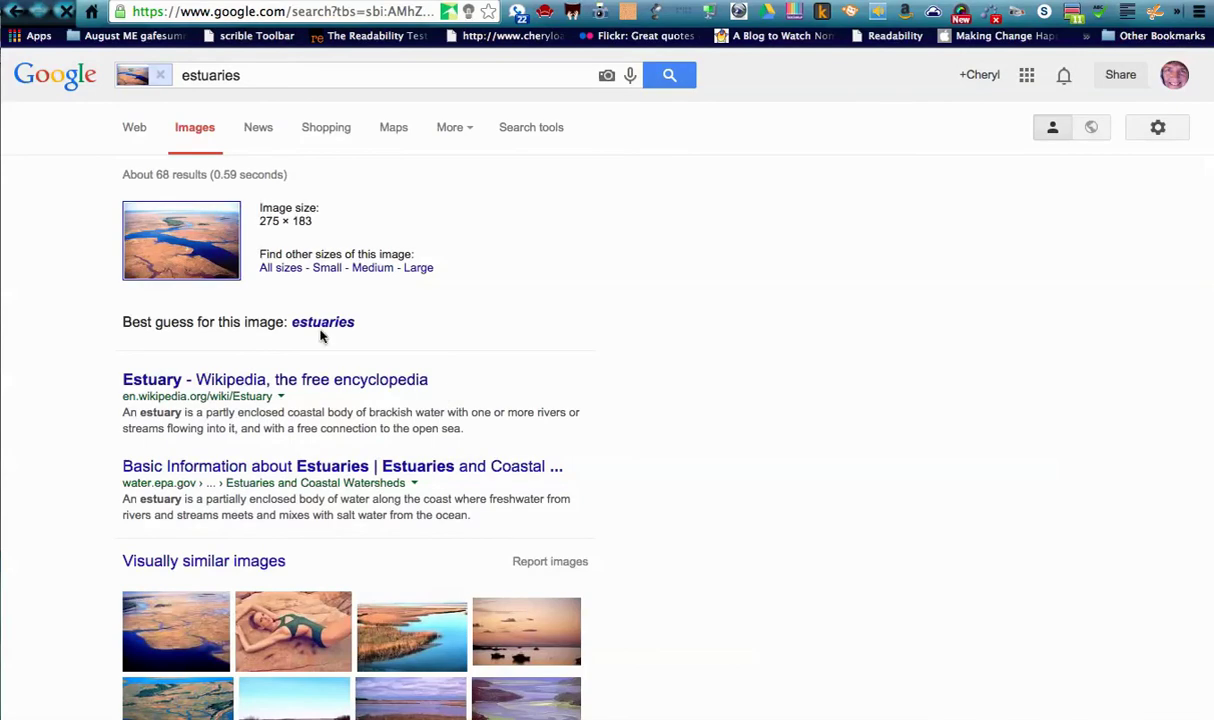
pyautogui.scroll(-5, 672, 434)
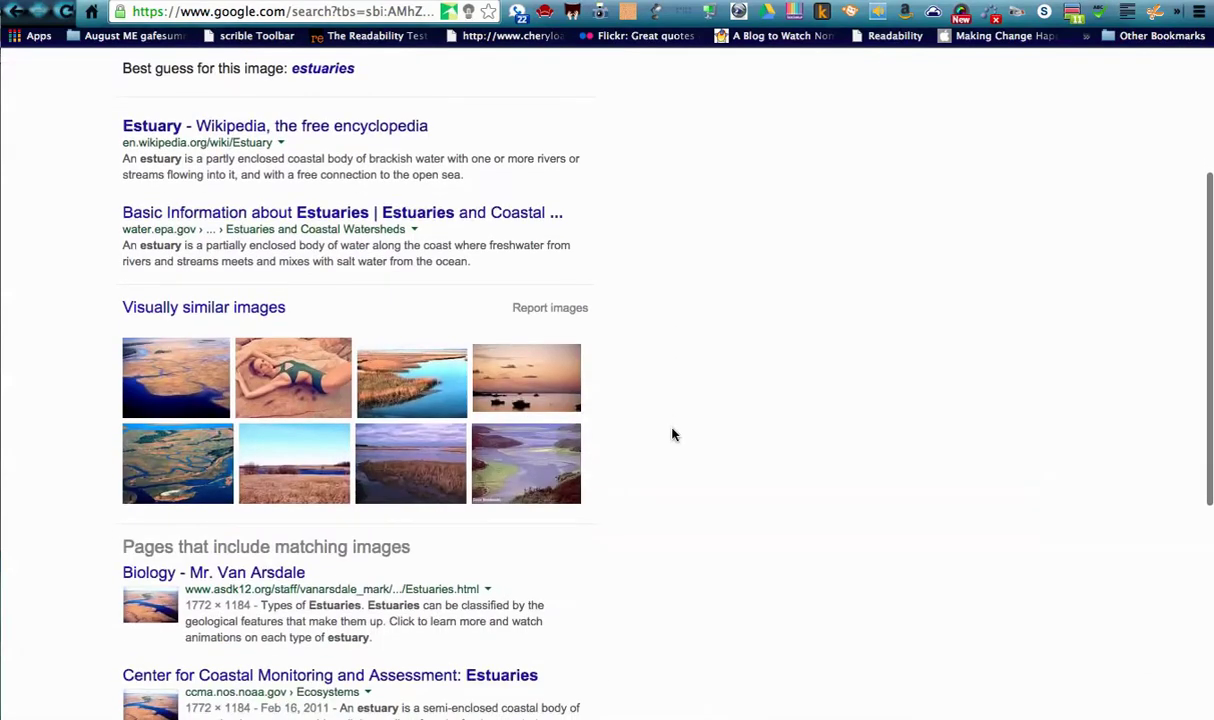
pyautogui.scroll(-8, 672, 434)
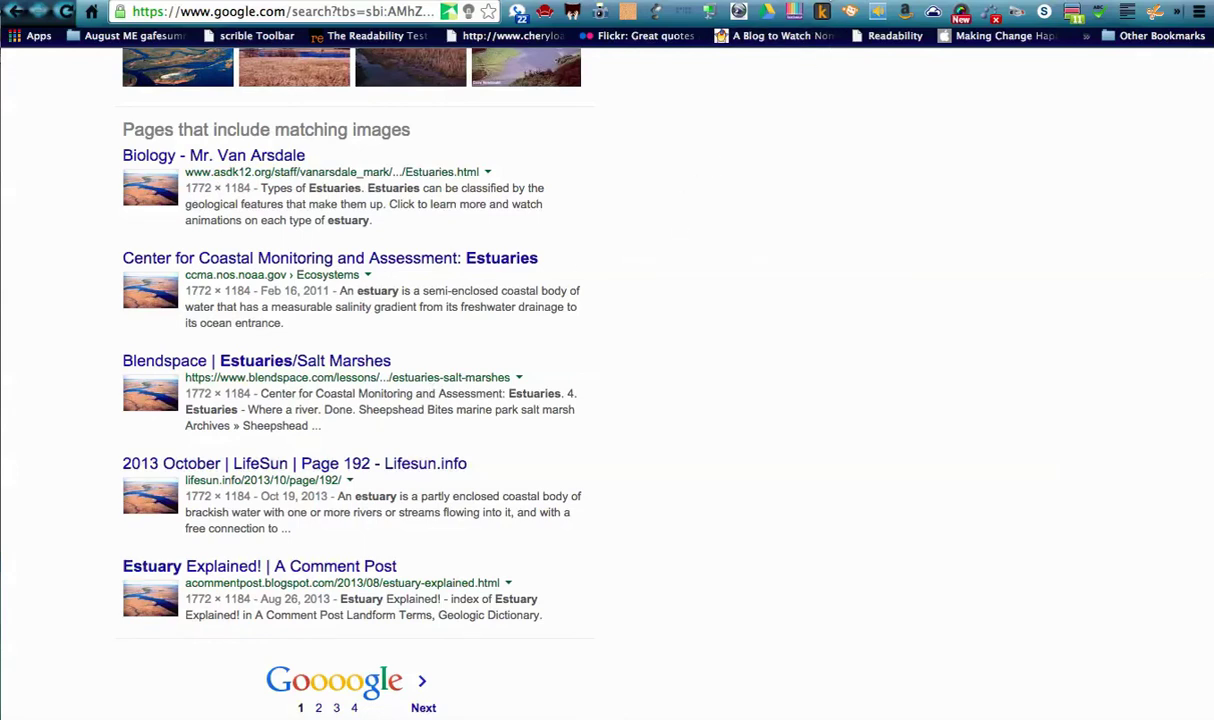
# Go back to the K12online Digital Tools presentation and show the "Apps and Extensions for Students" slide
pyautogui.press('super+Left')
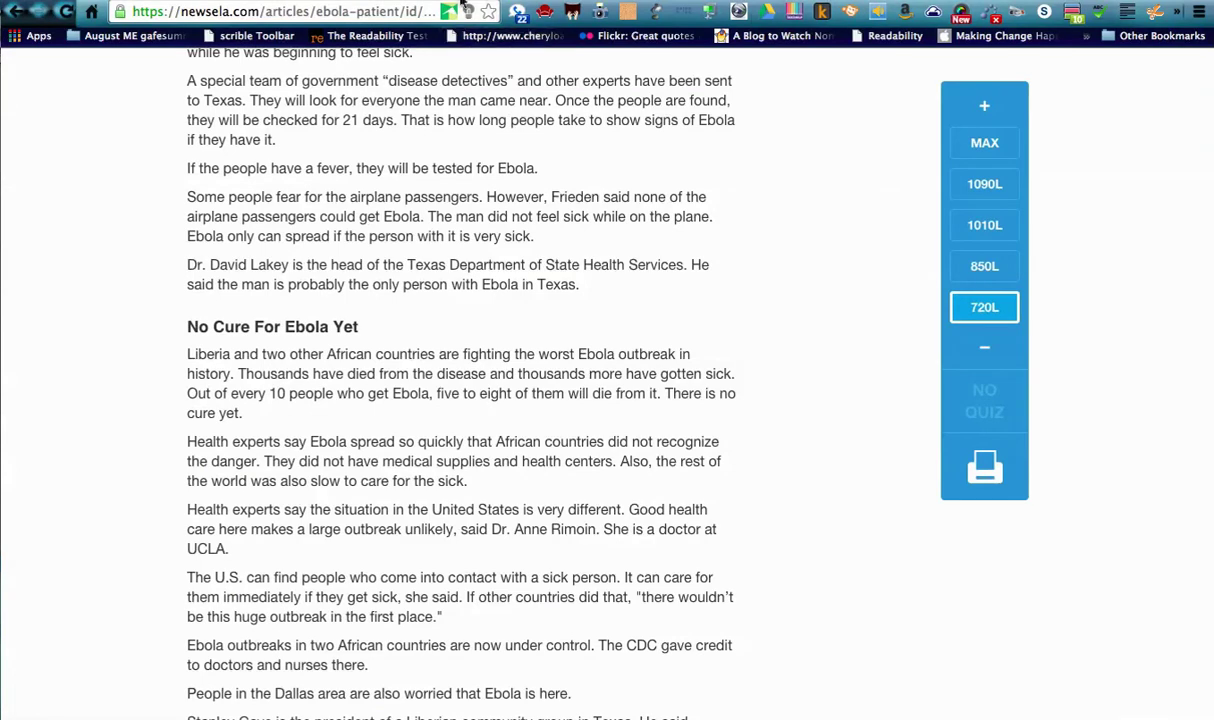
pyautogui.press('super+Left')
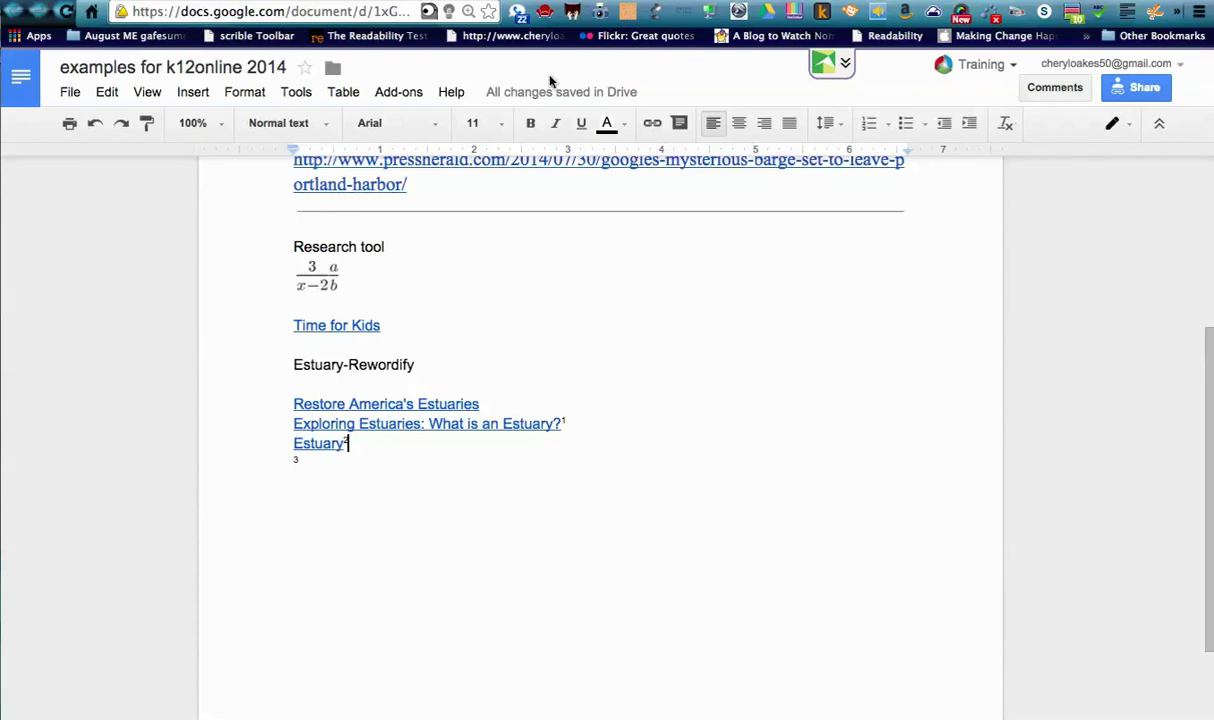
pyautogui.press('super+Left')
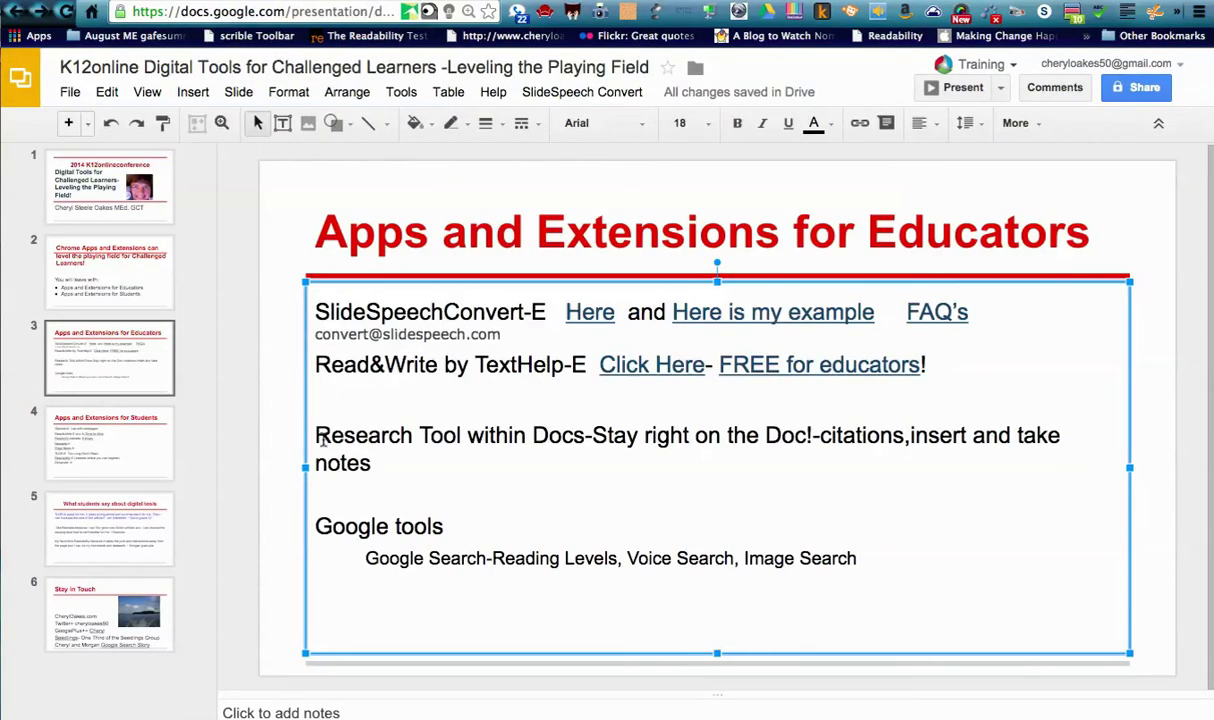
pyautogui.click(123, 451)
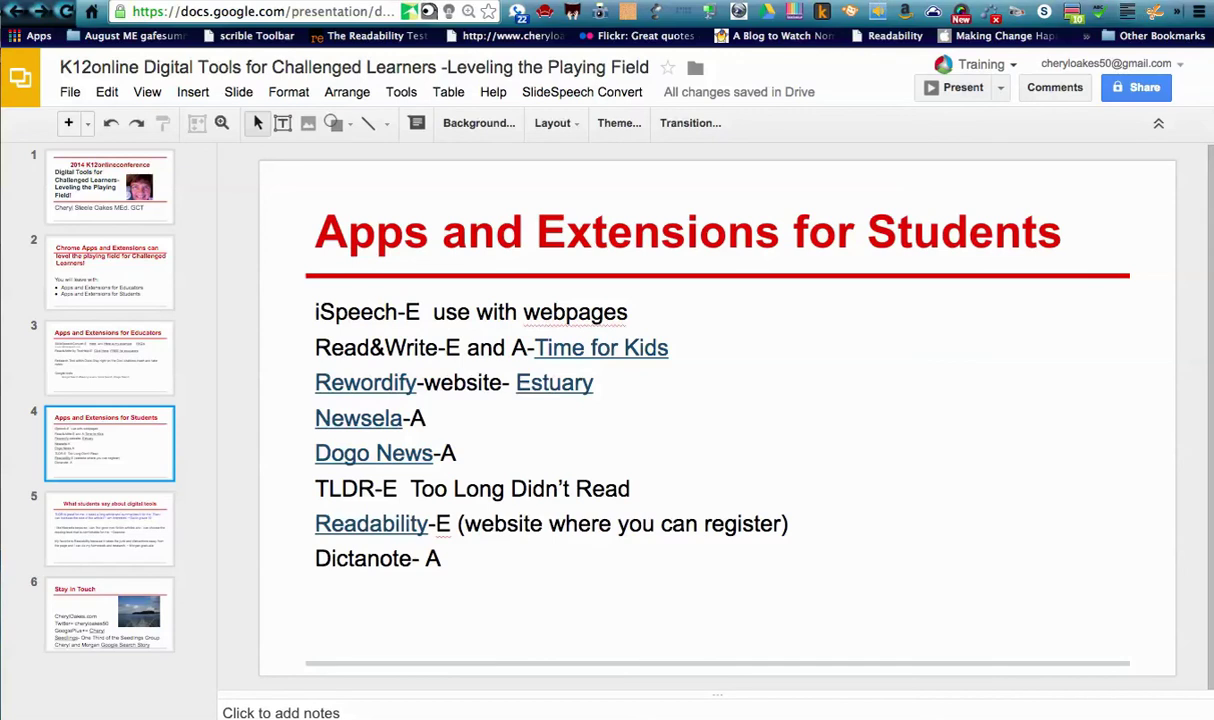
# Have iSpeech read aloud the first two paragraphs of the Newsela article about the Texas Ebola patient, and stop the playback
pyautogui.hotkey('ctrl', 't')
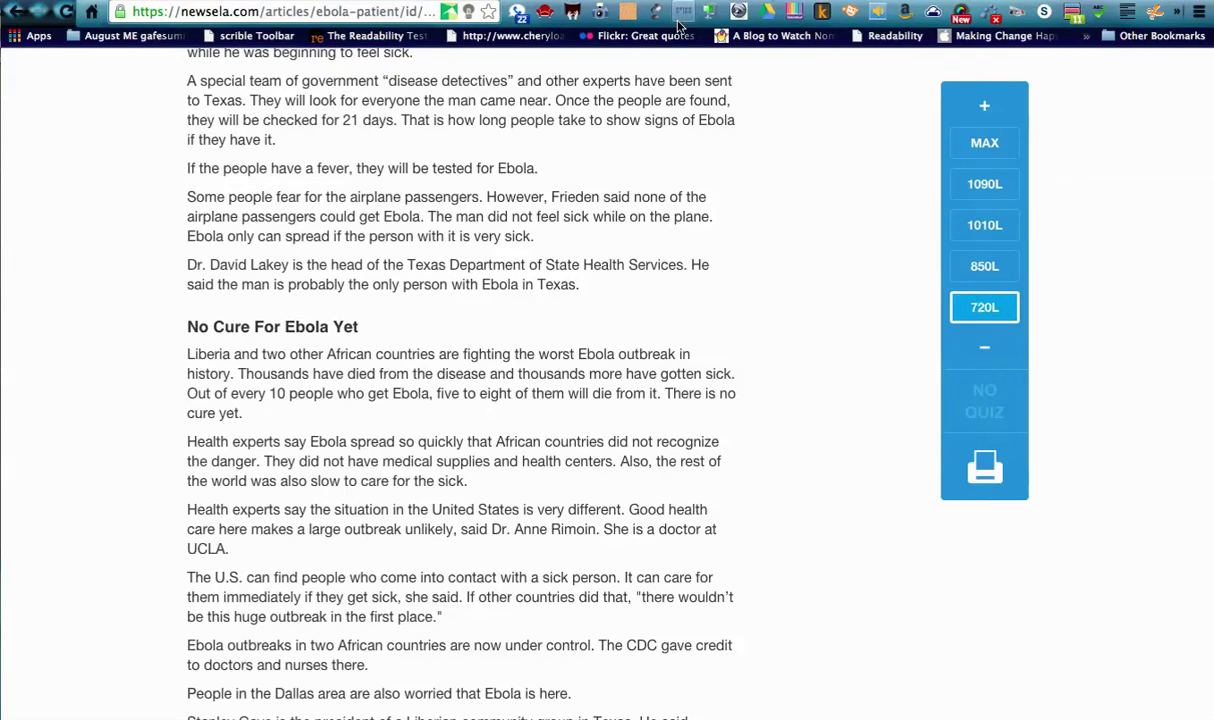
pyautogui.scroll(15, 496, 192)
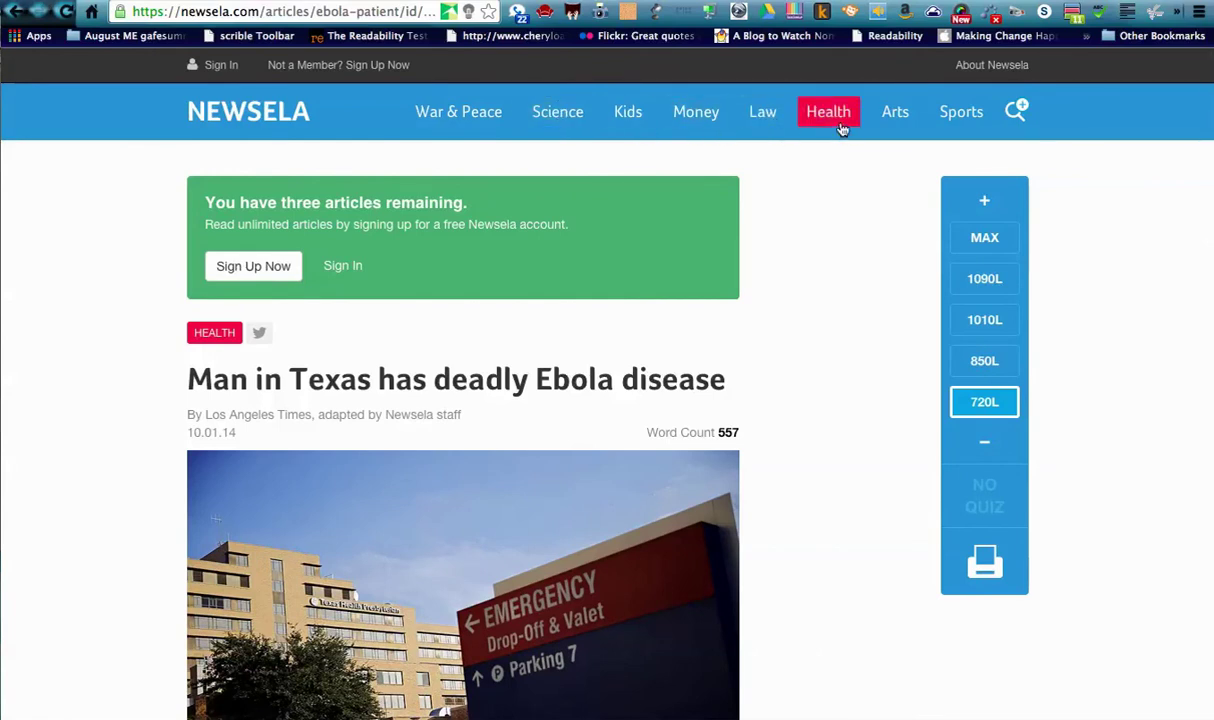
pyautogui.scroll(-3, 756, 428)
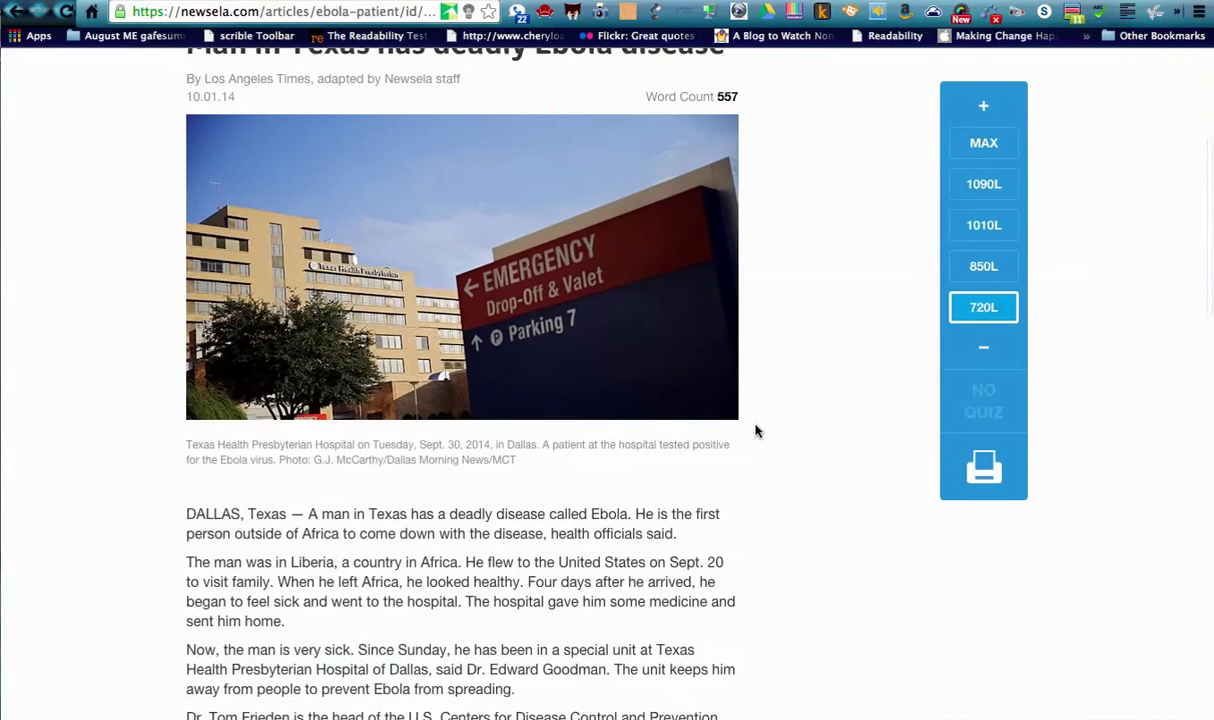
pyautogui.scroll(-3, 756, 431)
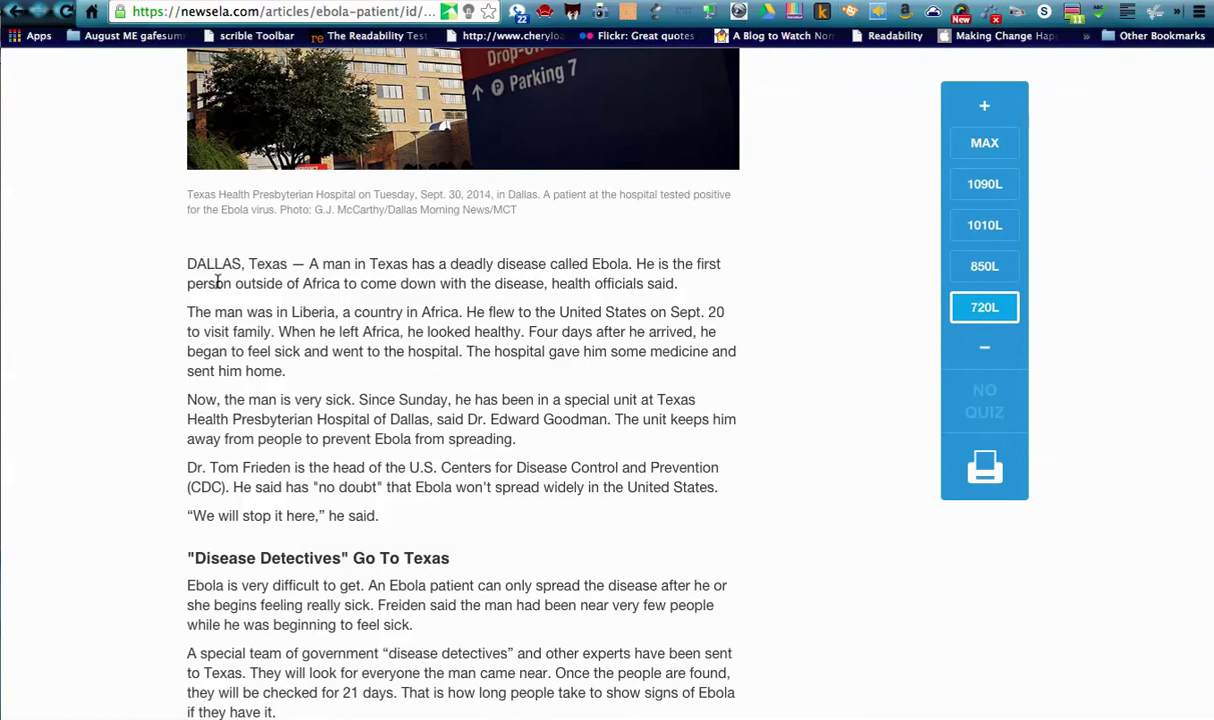
pyautogui.moveTo(185, 262); pyautogui.dragTo(365, 378)
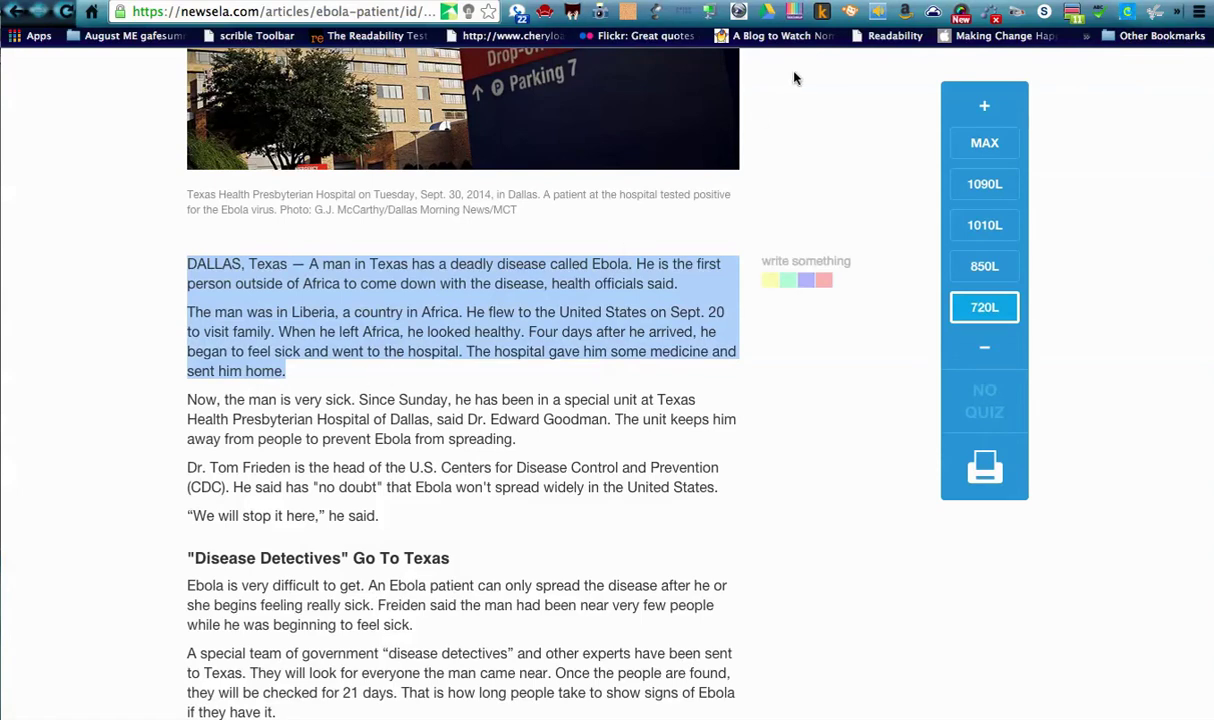
pyautogui.click(877, 12)
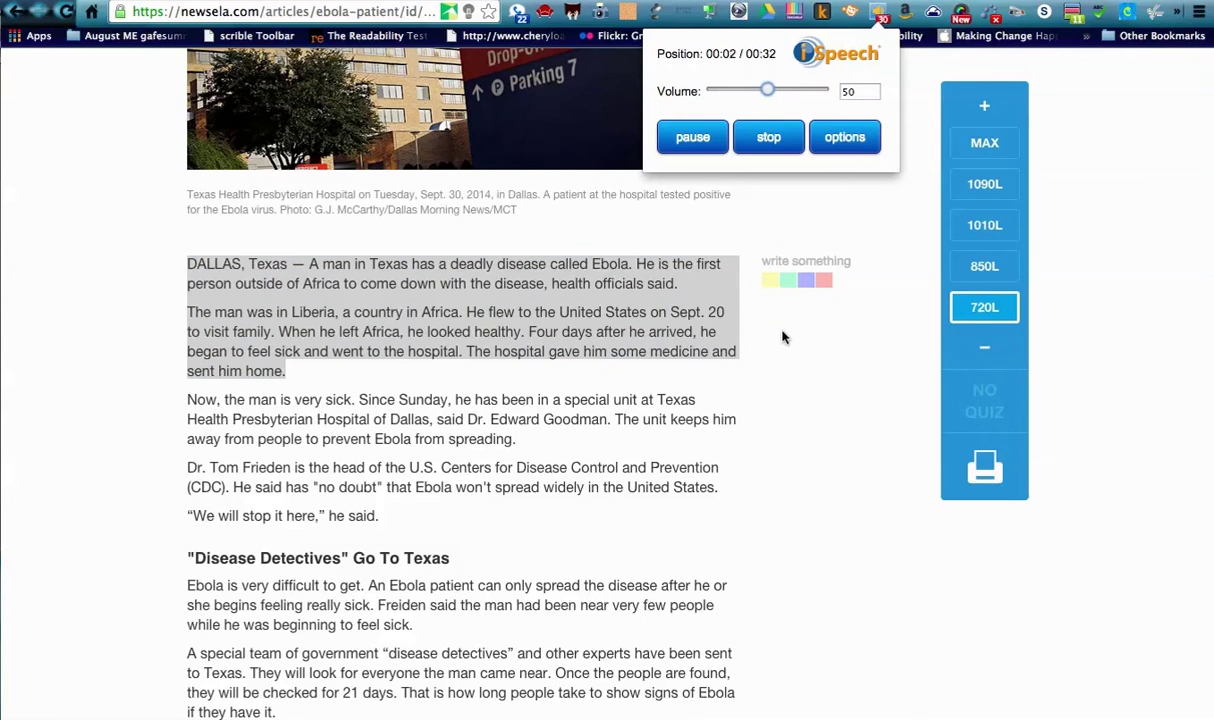
pyautogui.click(768, 140)
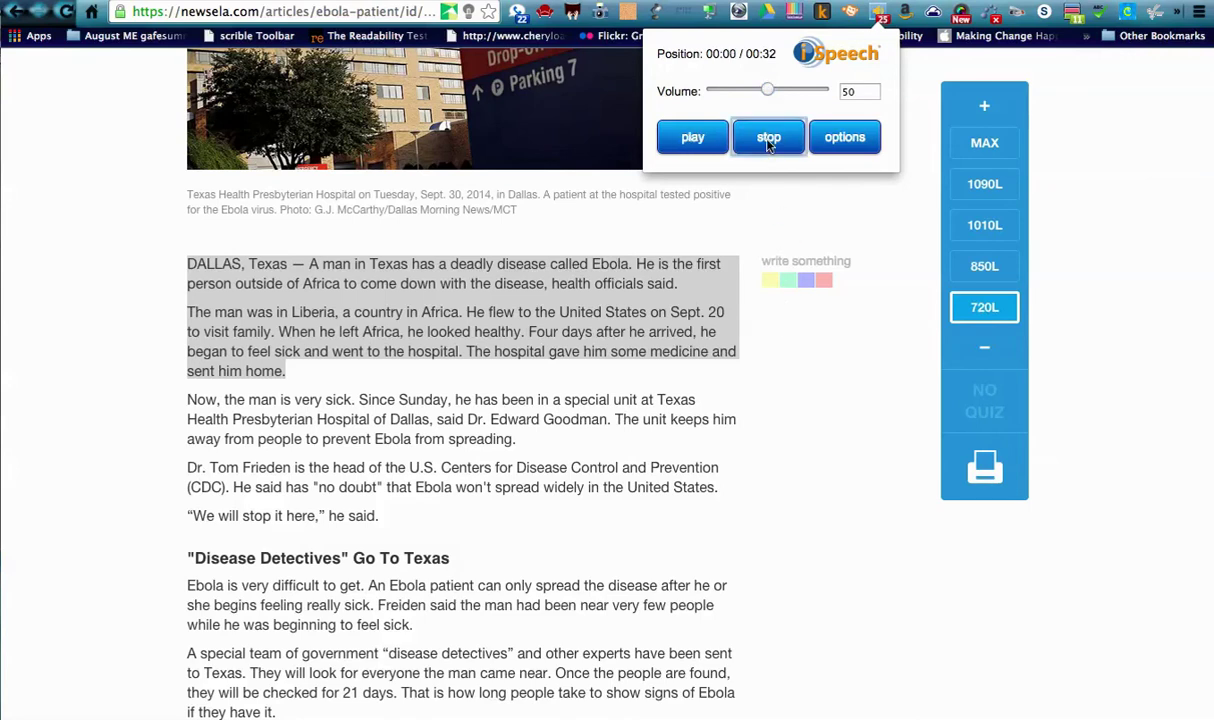
pyautogui.click(879, 14)
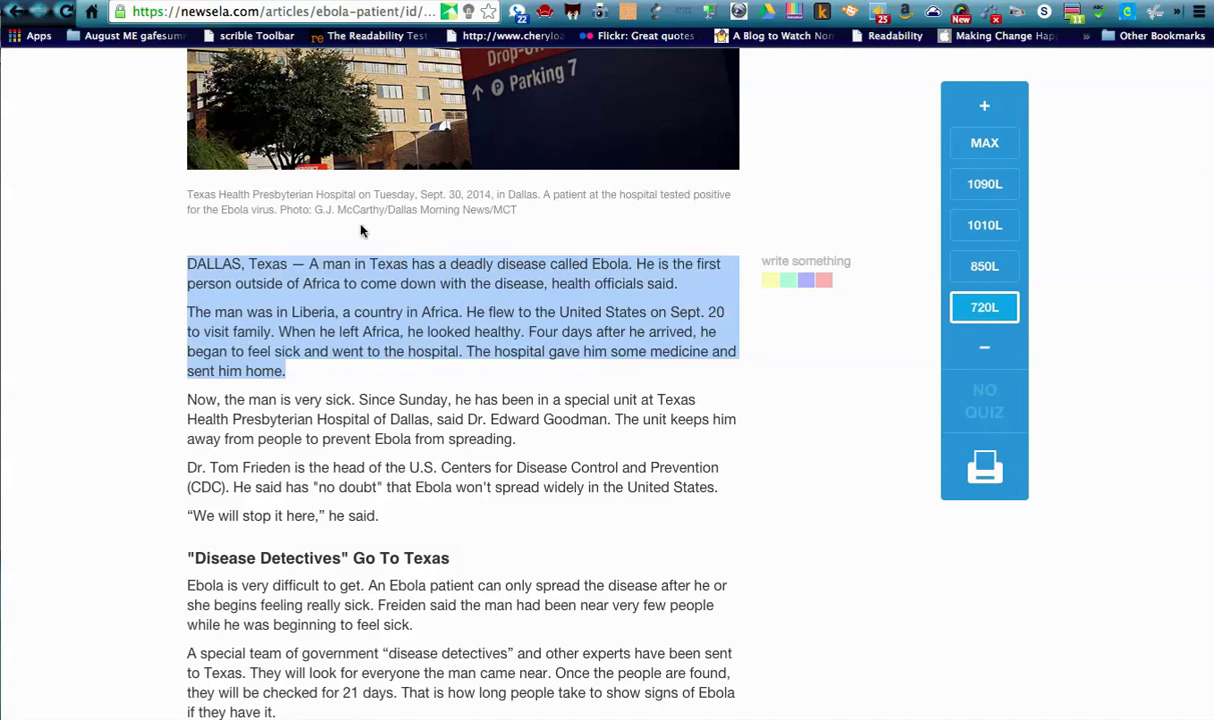
# Open the Read&Write toolbar on the article, have it read the opening sentences aloud from "A man in Texas", and stop the reading
pyautogui.click(277, 4)
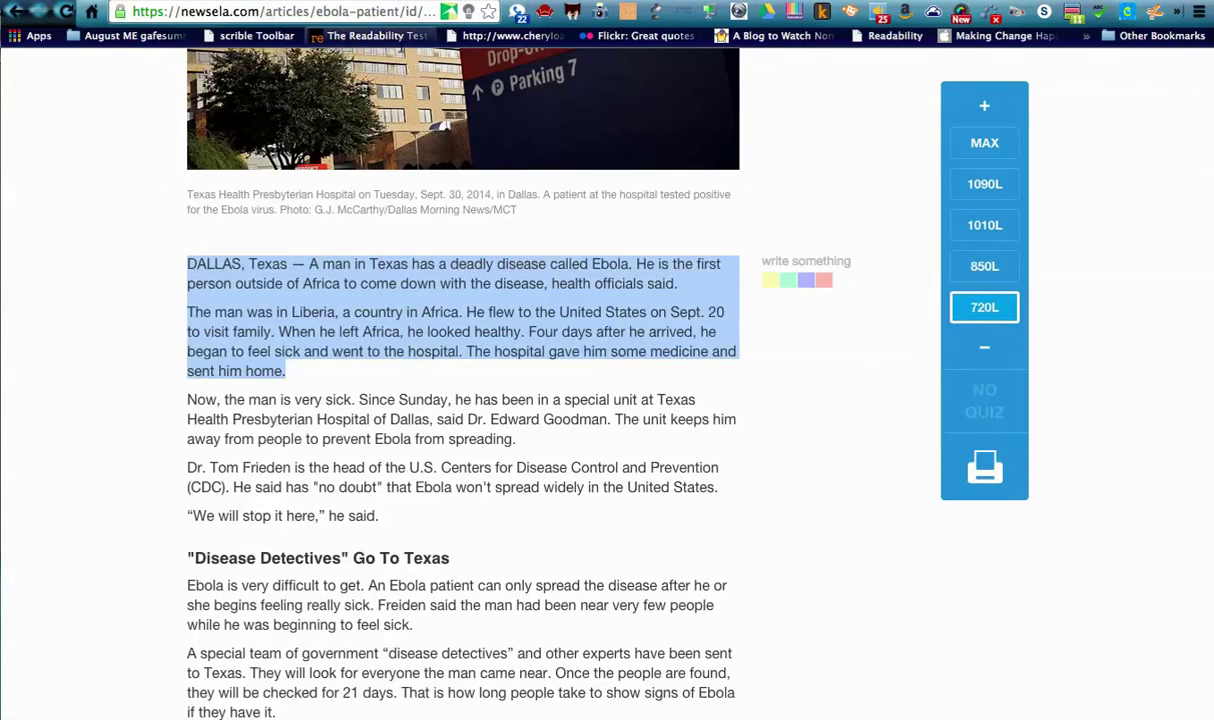
pyautogui.click(449, 16)
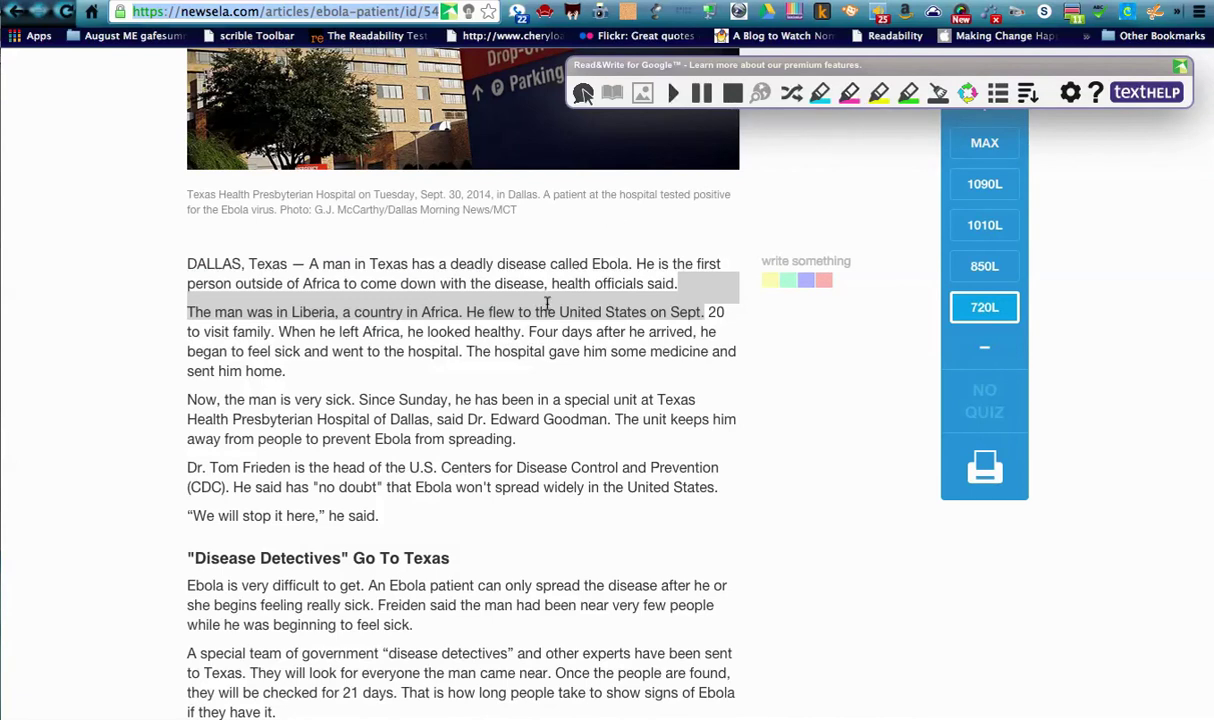
pyautogui.moveTo(308, 264); pyautogui.dragTo(363, 285)
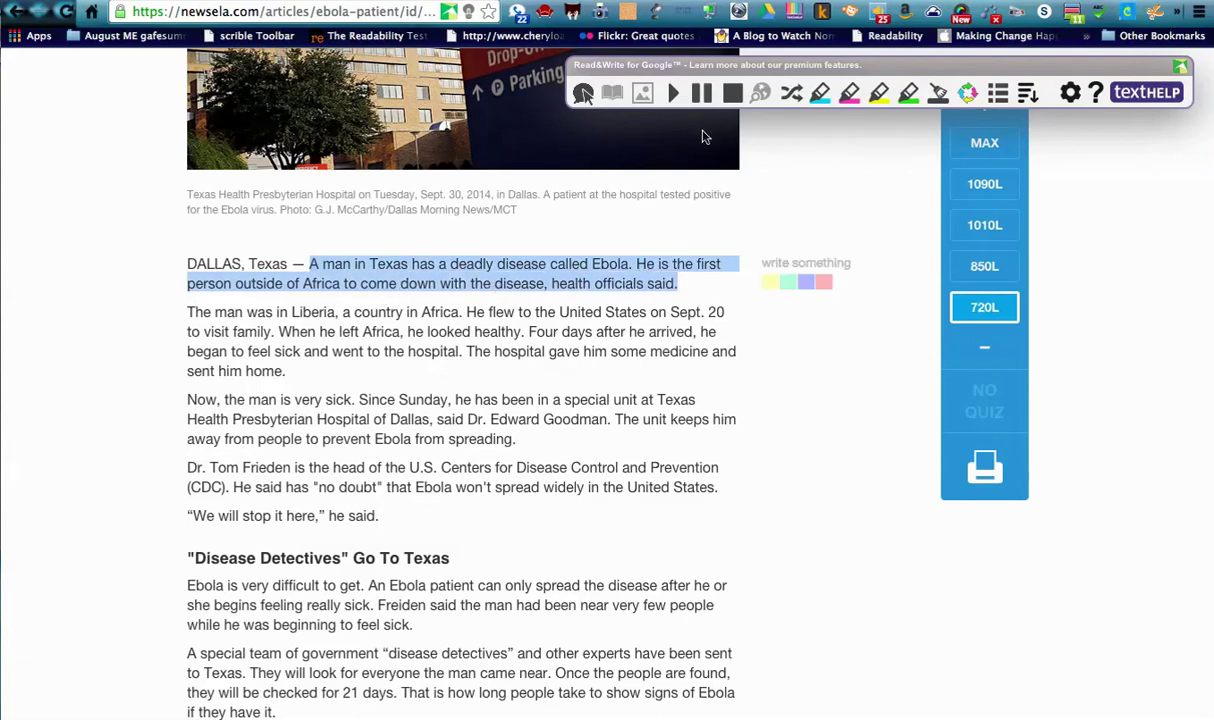
pyautogui.click(676, 93)
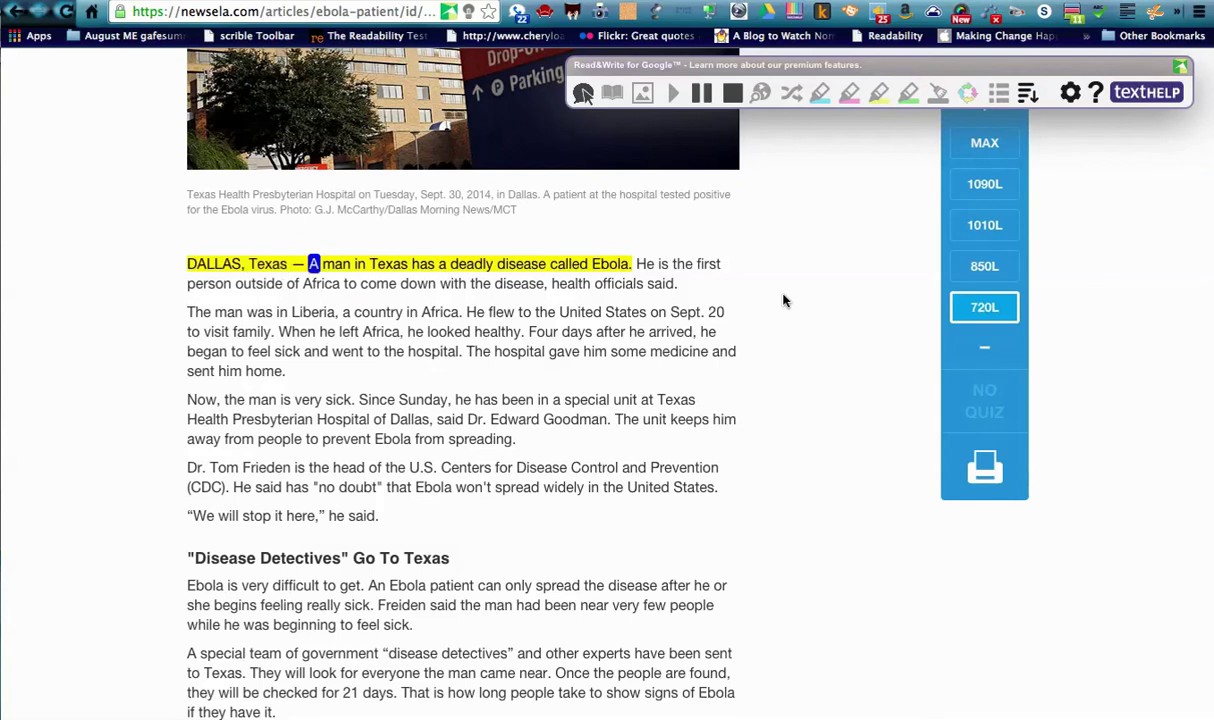
pyautogui.click(733, 98)
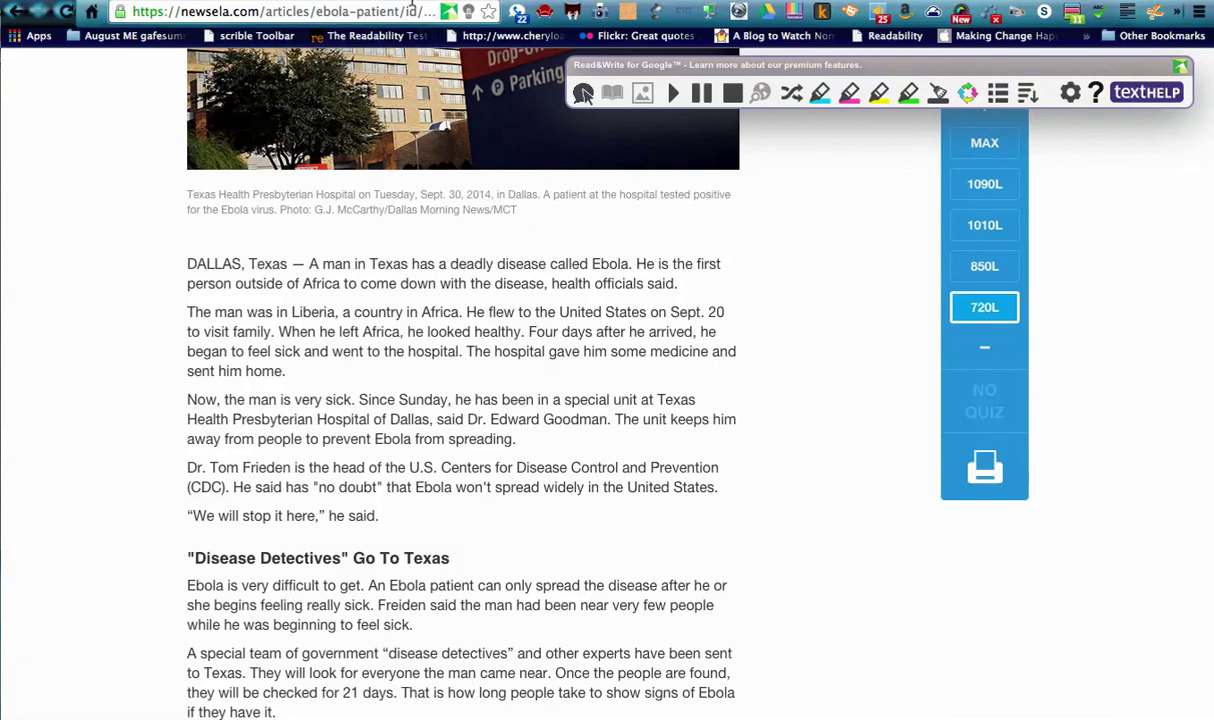
# Check the student apps slide, return to the Newsela Ebola article, and set its reading level to 1090L
pyautogui.click(285, 3)
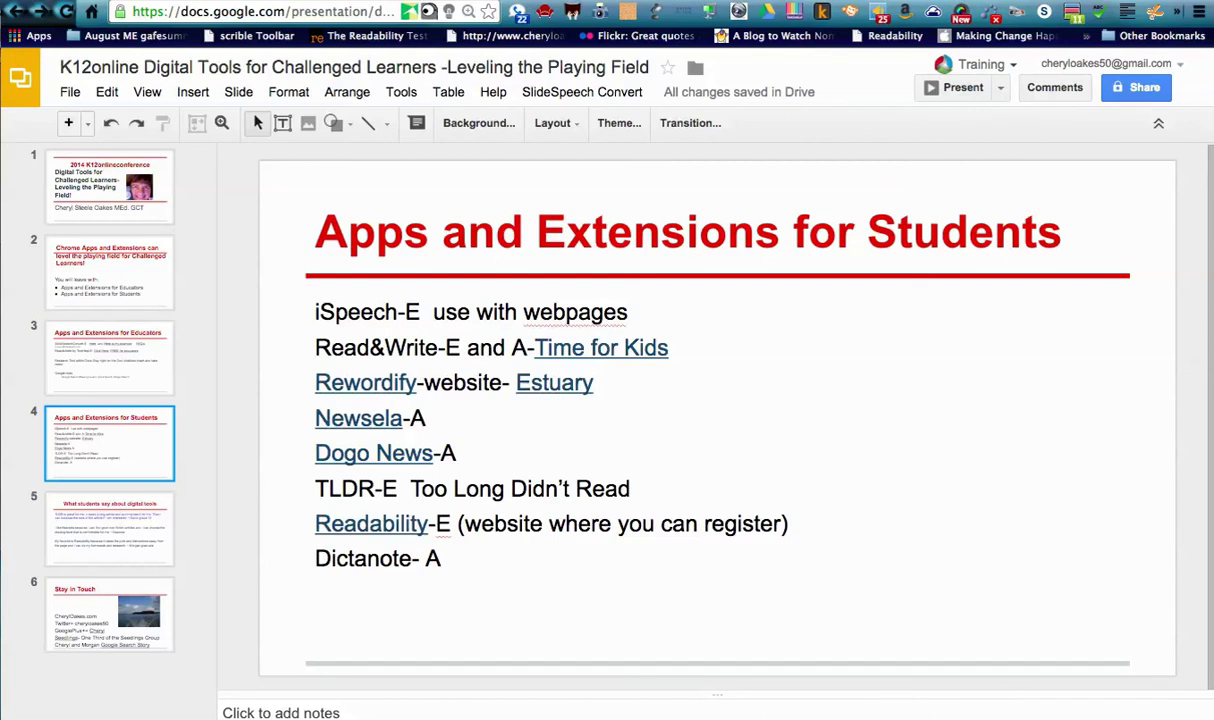
pyautogui.click(583, 3)
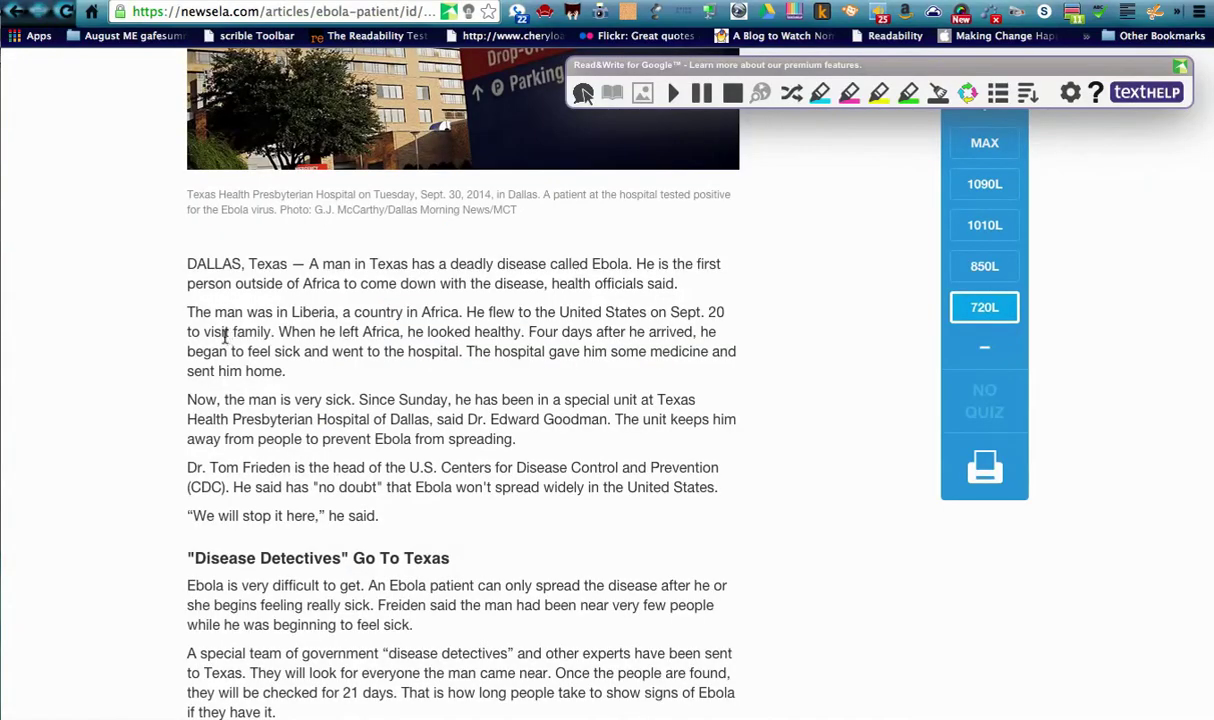
pyautogui.moveTo(186, 311); pyautogui.dragTo(470, 517)
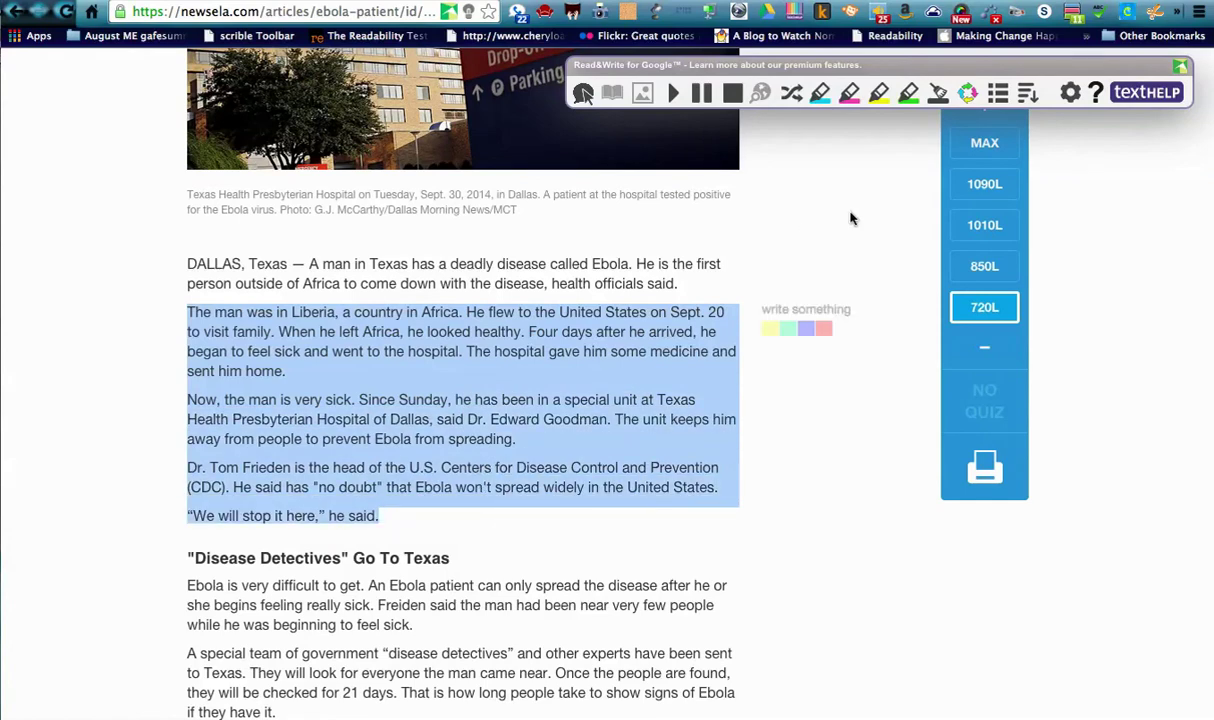
pyautogui.click(972, 188)
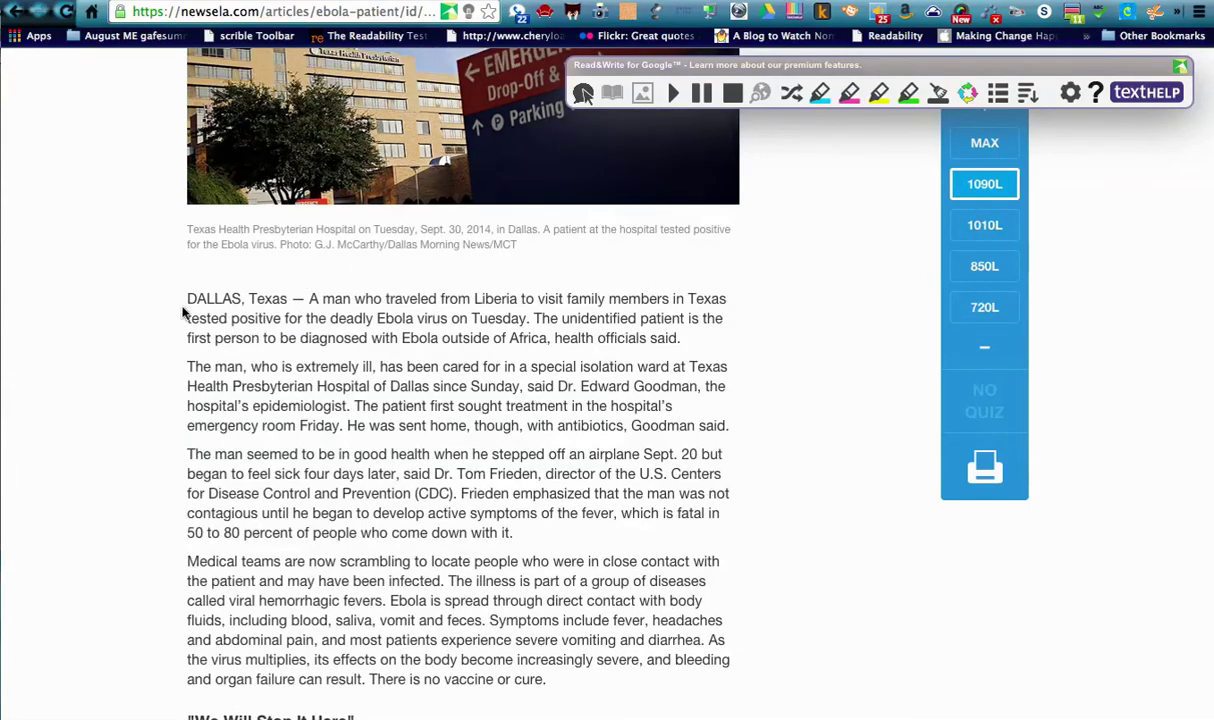
# Copy the article's second and third paragraphs into Rewordify.com in place of the estuary text, and rewordify them
pyautogui.moveTo(186, 369); pyautogui.dragTo(591, 551)
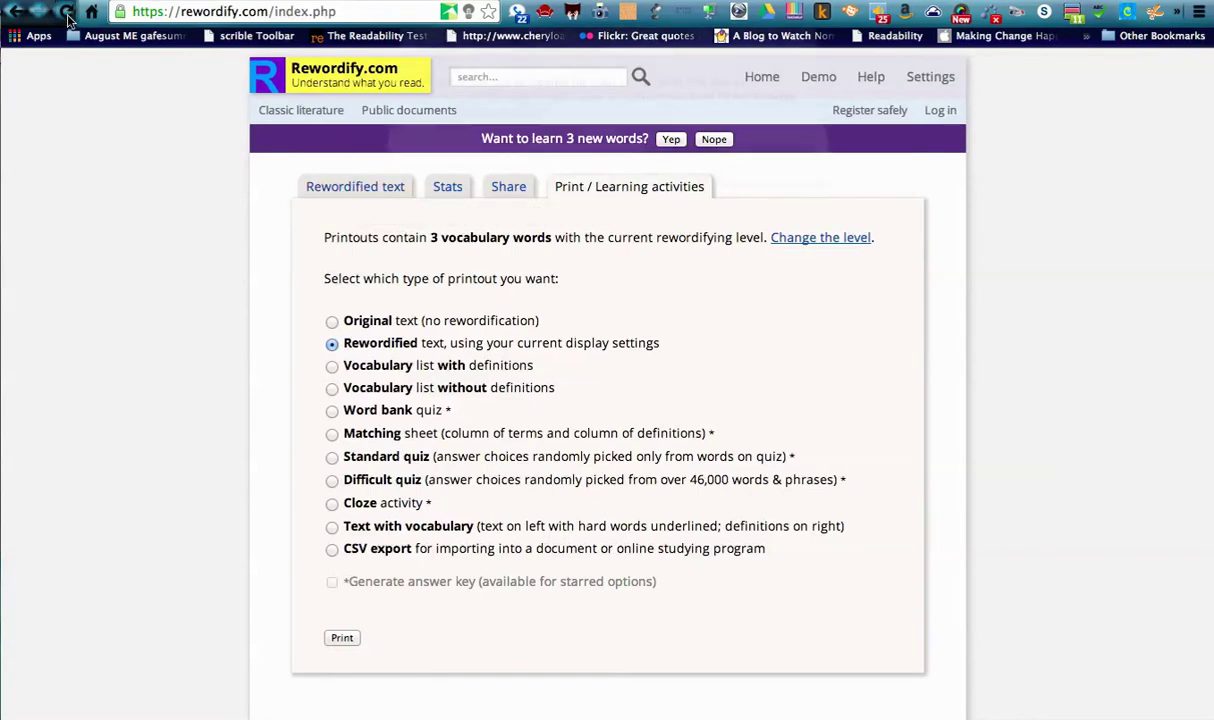
pyautogui.click(66, 13)
pyautogui.click(800, 167)
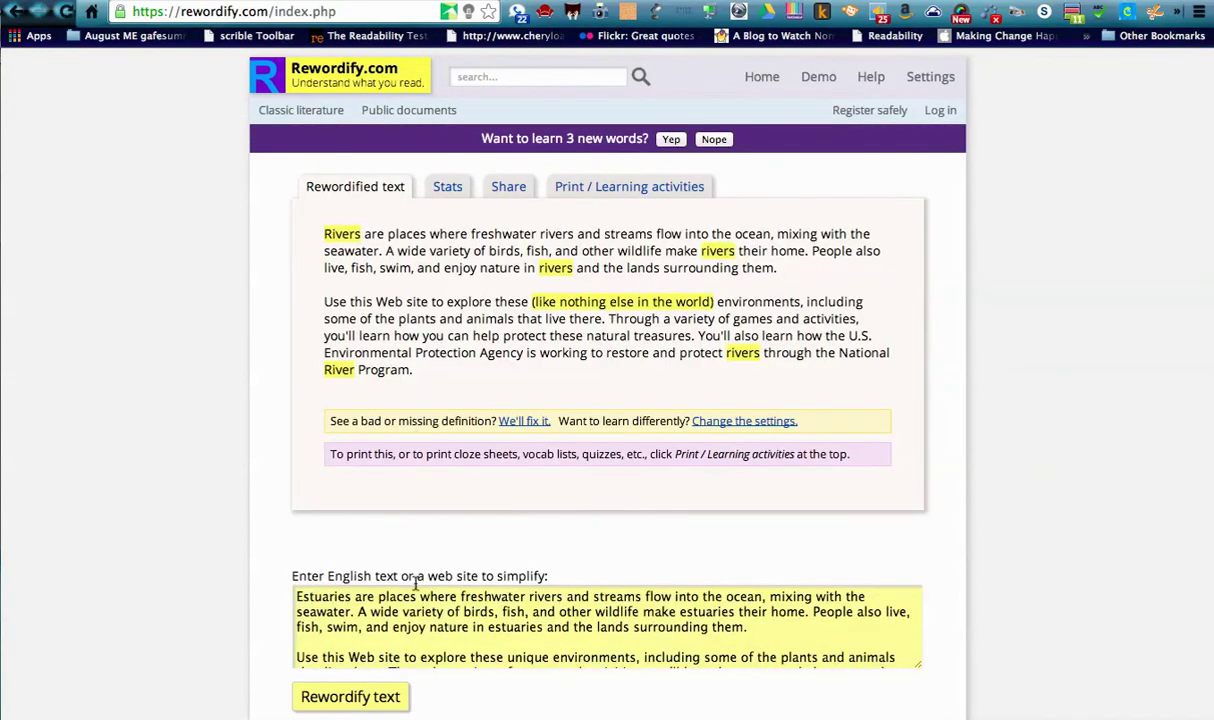
pyautogui.click(418, 622)
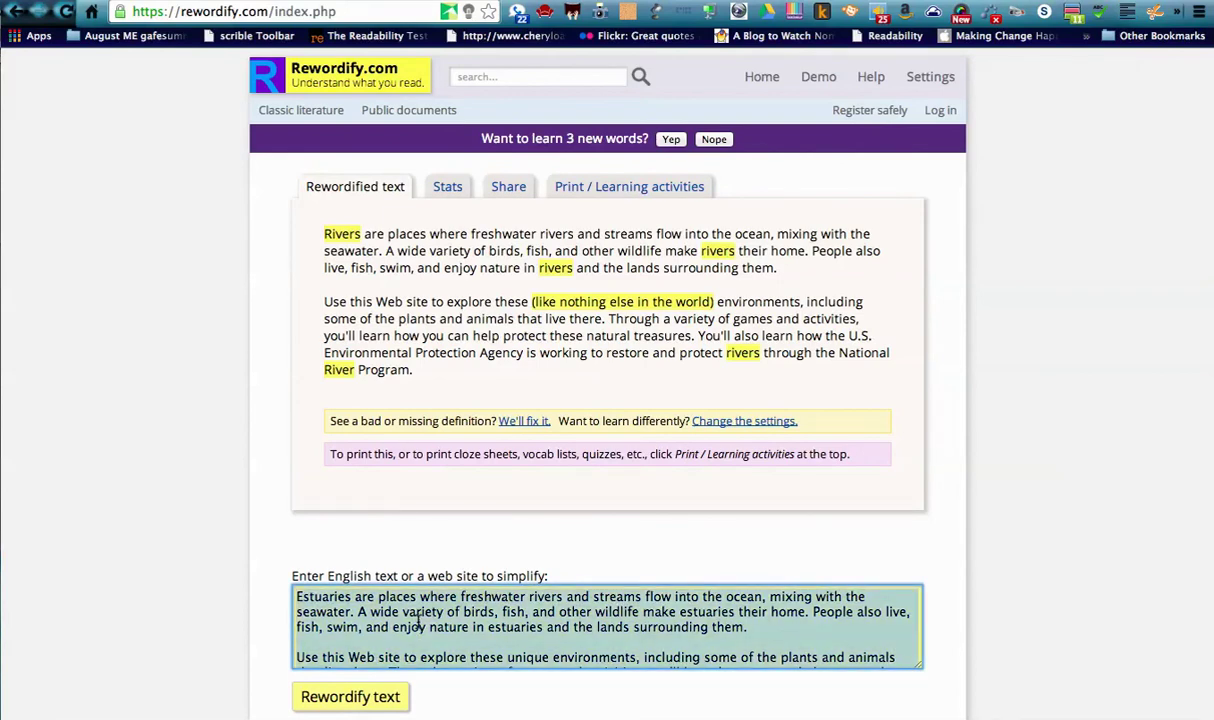
pyautogui.write('The man seemed to be in good health when he stepped off an airplane Sept. 20 but began to feel sick four days later, said Dr. Tom Frieden, director of the U.S. Centers for Disease Control and Prevention (CDC). Frieden emphasized that the man was not contagious until he began to develop active symptoms of the fever, which is fatal in 50 to 80 percent of people who come down with it.')
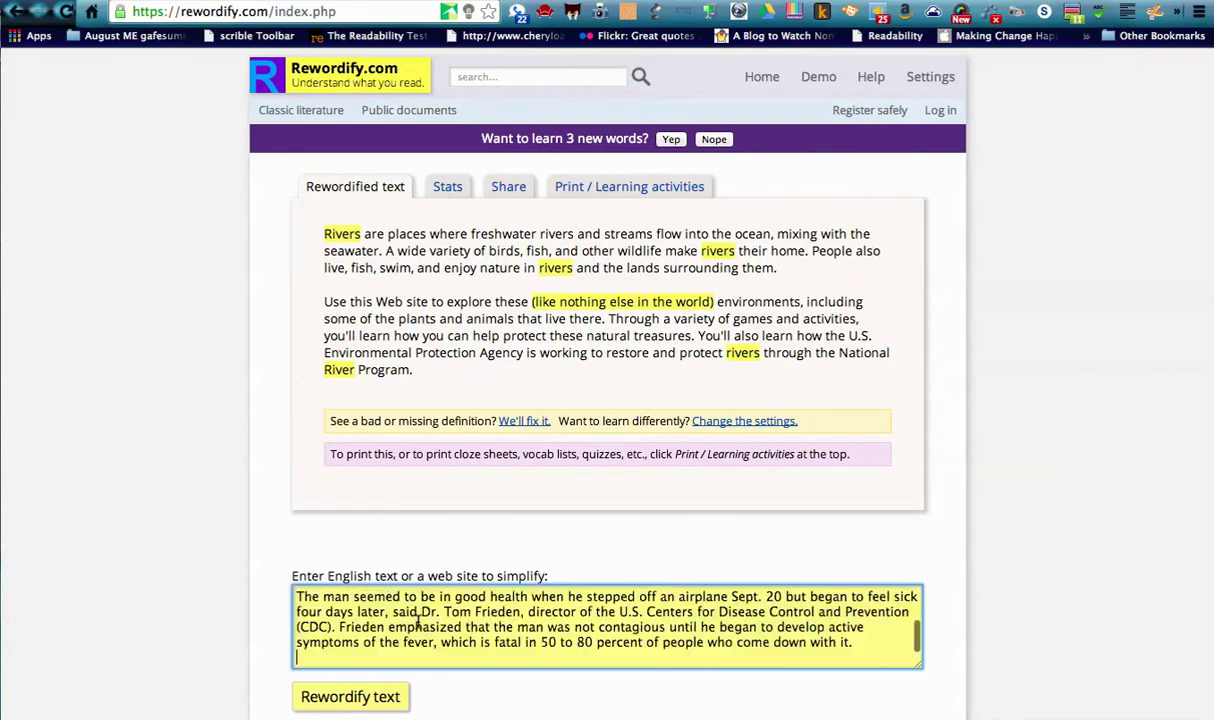
pyautogui.click(393, 699)
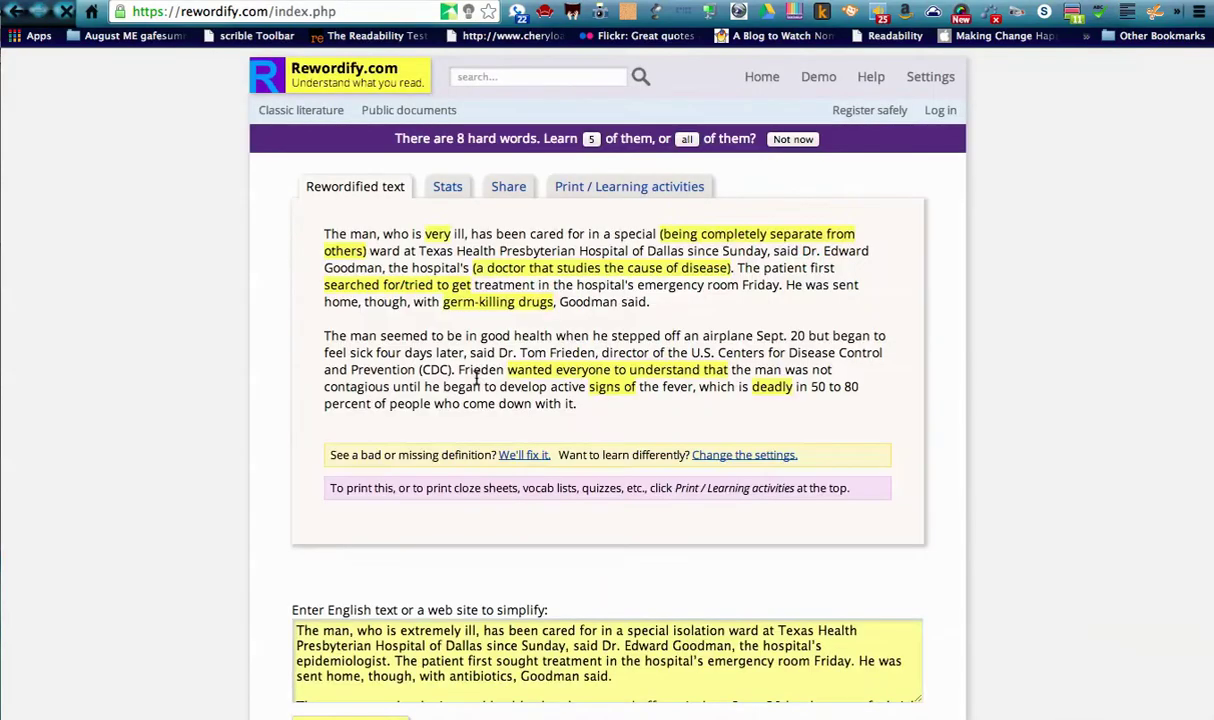
# Compare the rewordified article text with the original, and choose the Cloze activity as the printout type
pyautogui.scroll(-5, 510, 625)
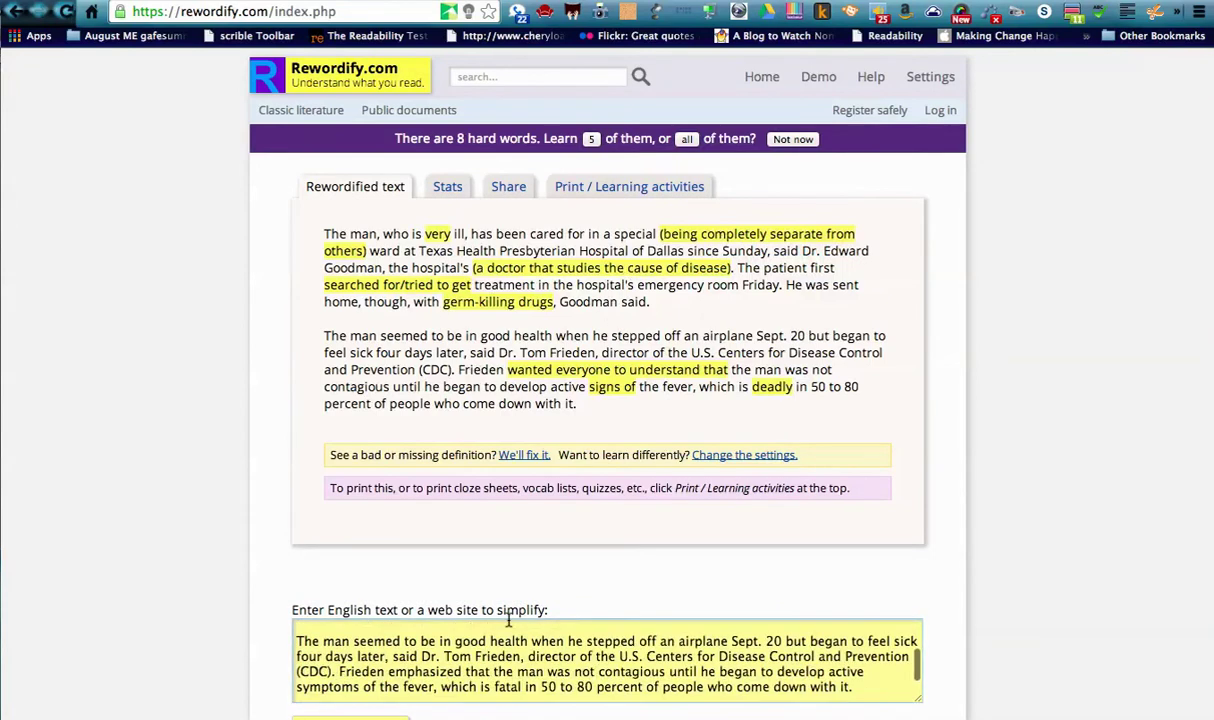
pyautogui.scroll(5, 500, 580)
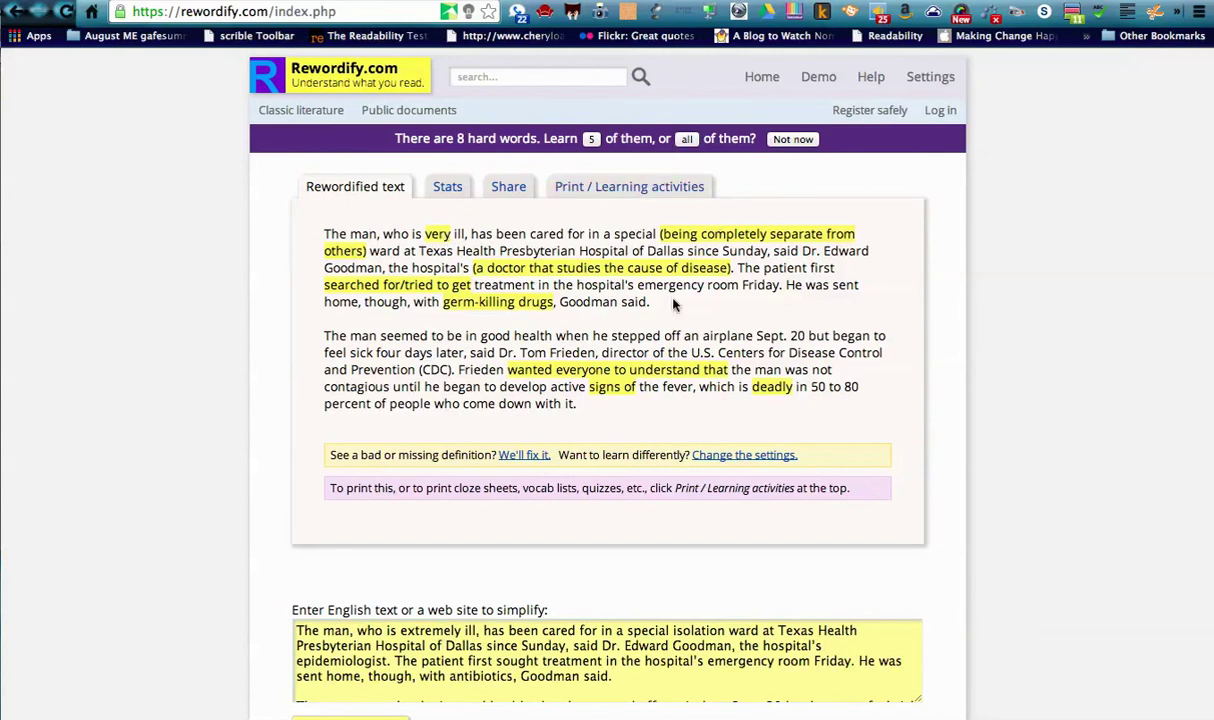
pyautogui.click(607, 190)
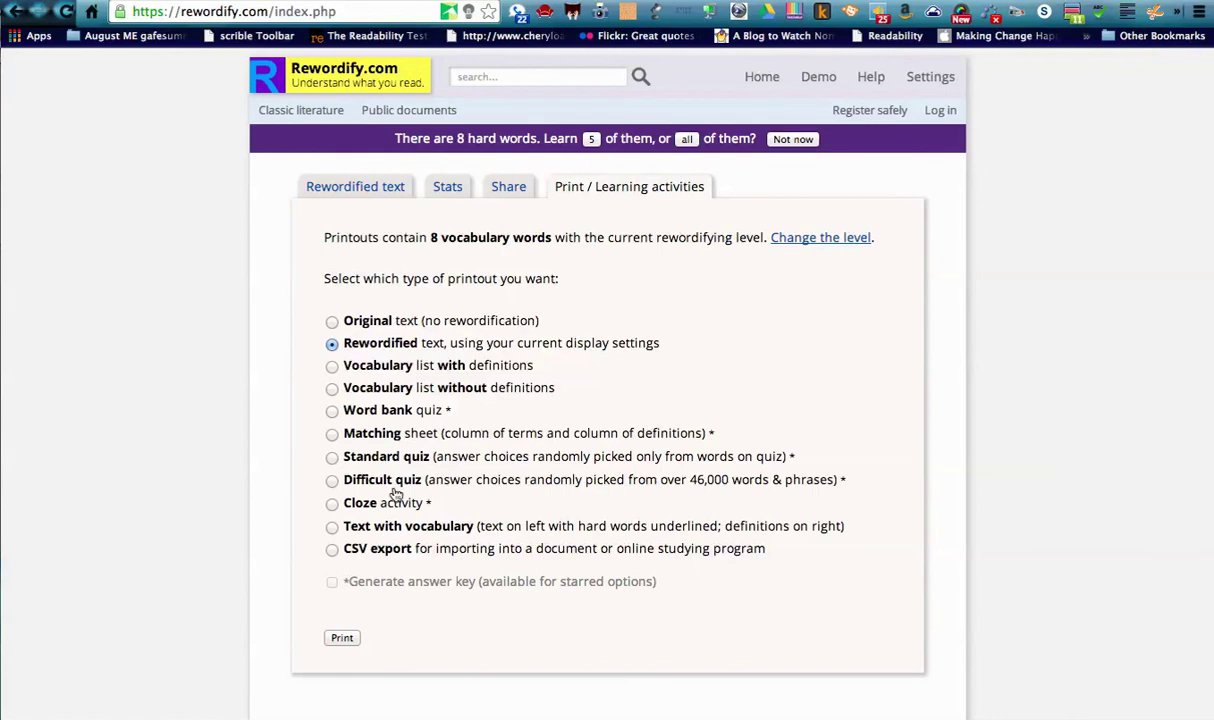
pyautogui.click(332, 503)
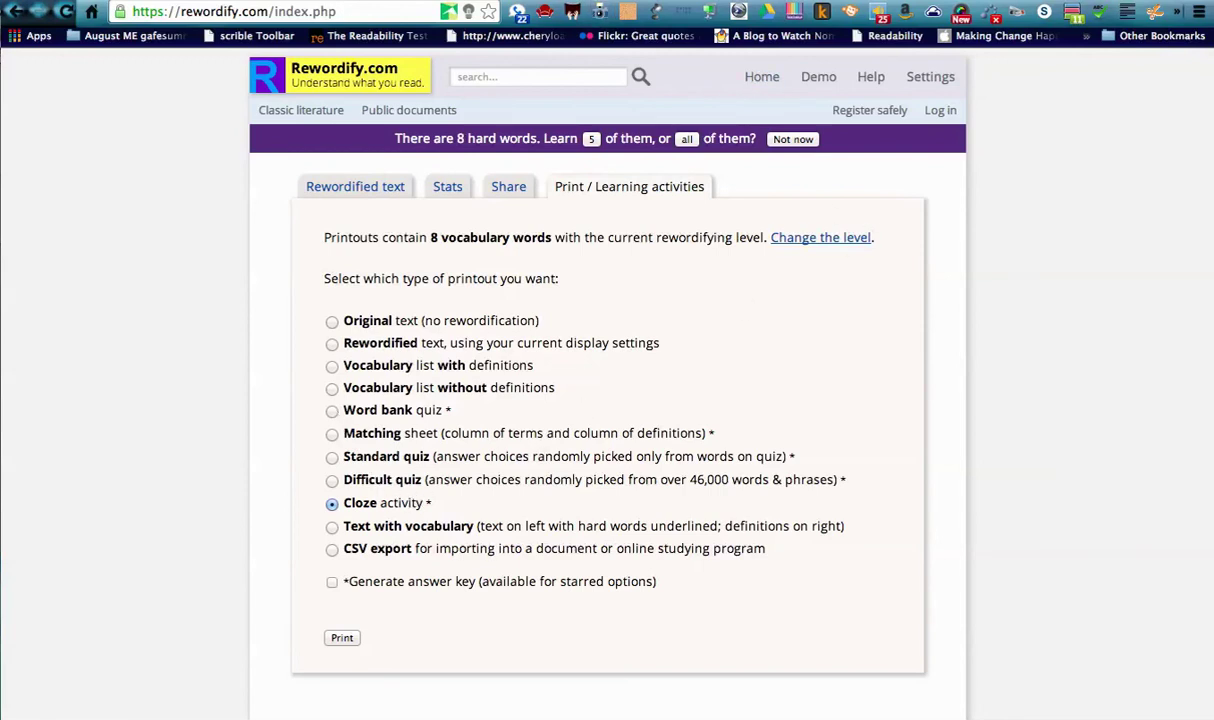
# Go to dogonews.com in place of the Newsela article and open the Video Of The Week story about potato chip bags
pyautogui.hotkey('ctrl', 'Tab')
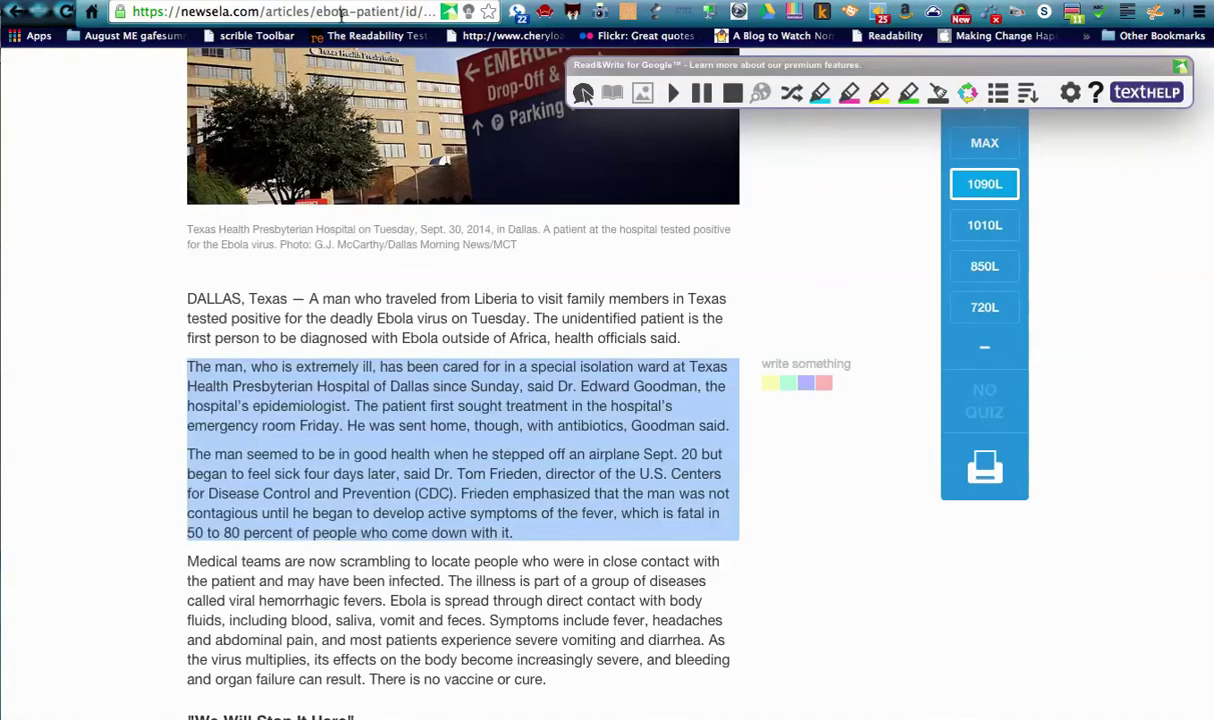
pyautogui.click(329, 12)
pyautogui.write('dogonews.com')
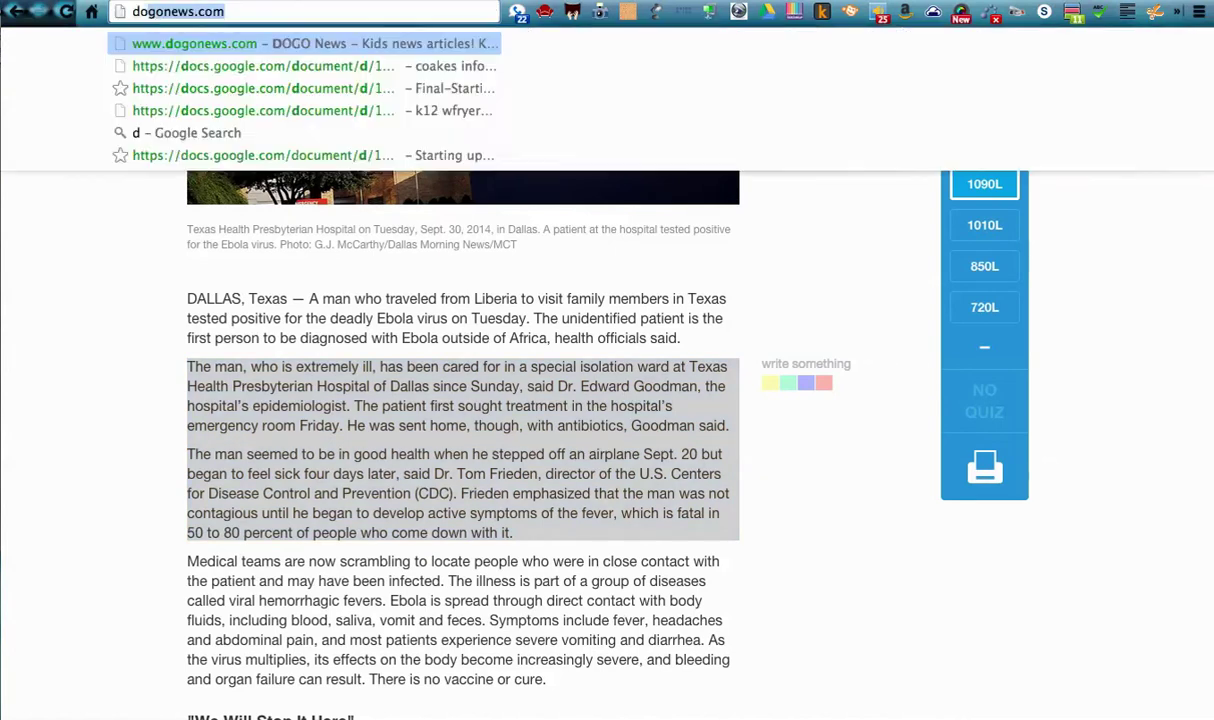
pyautogui.press('Return')
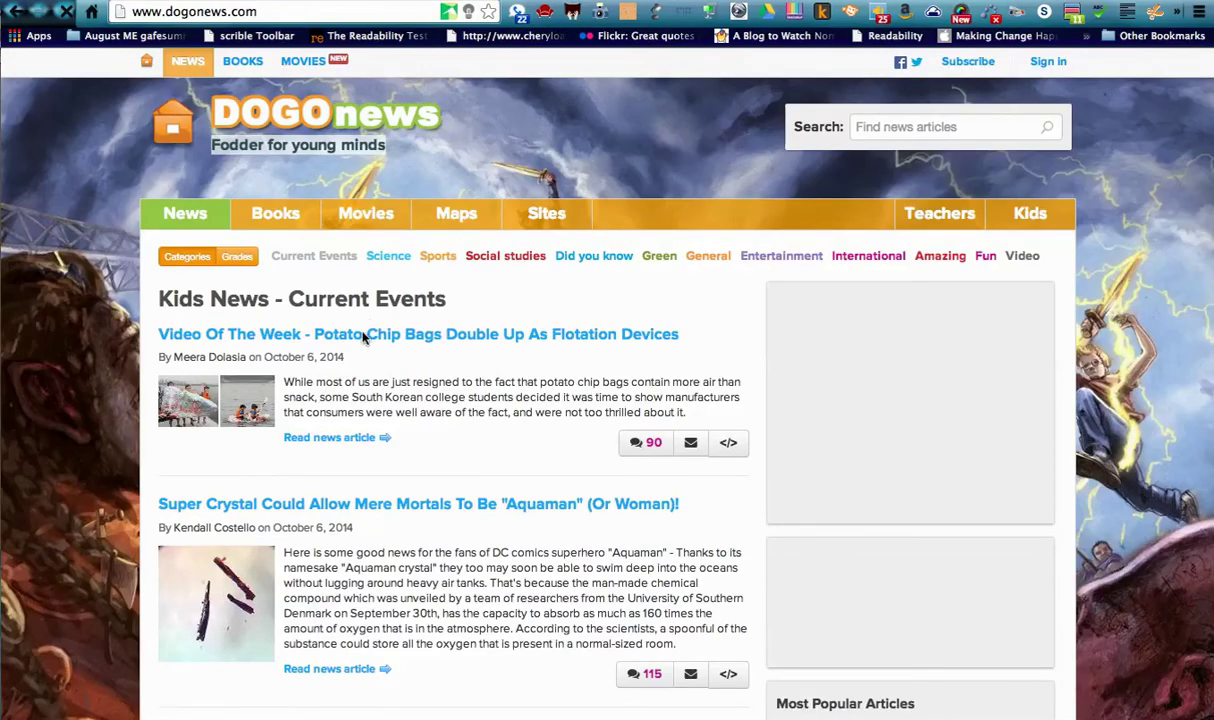
pyautogui.click(365, 338)
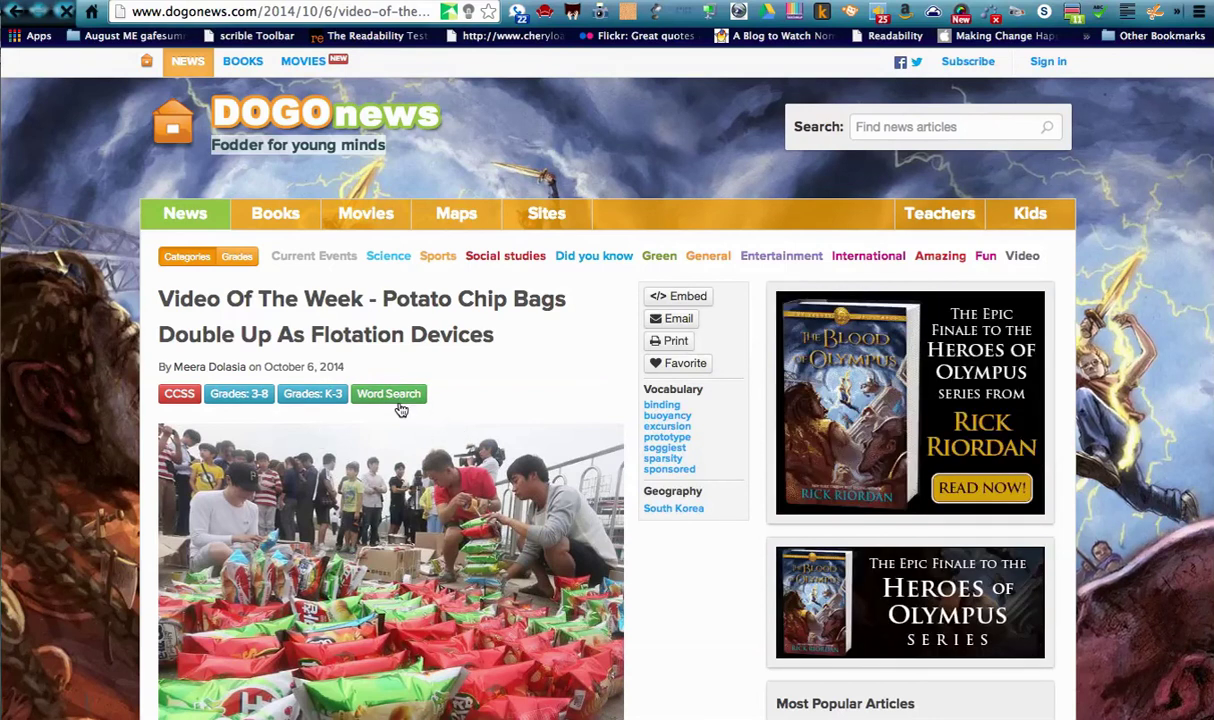
# Look up the article's vocabulary word "buoyancy", view the South Korea geography map, and return to the article's beginning
pyautogui.scroll(-1, 395, 397)
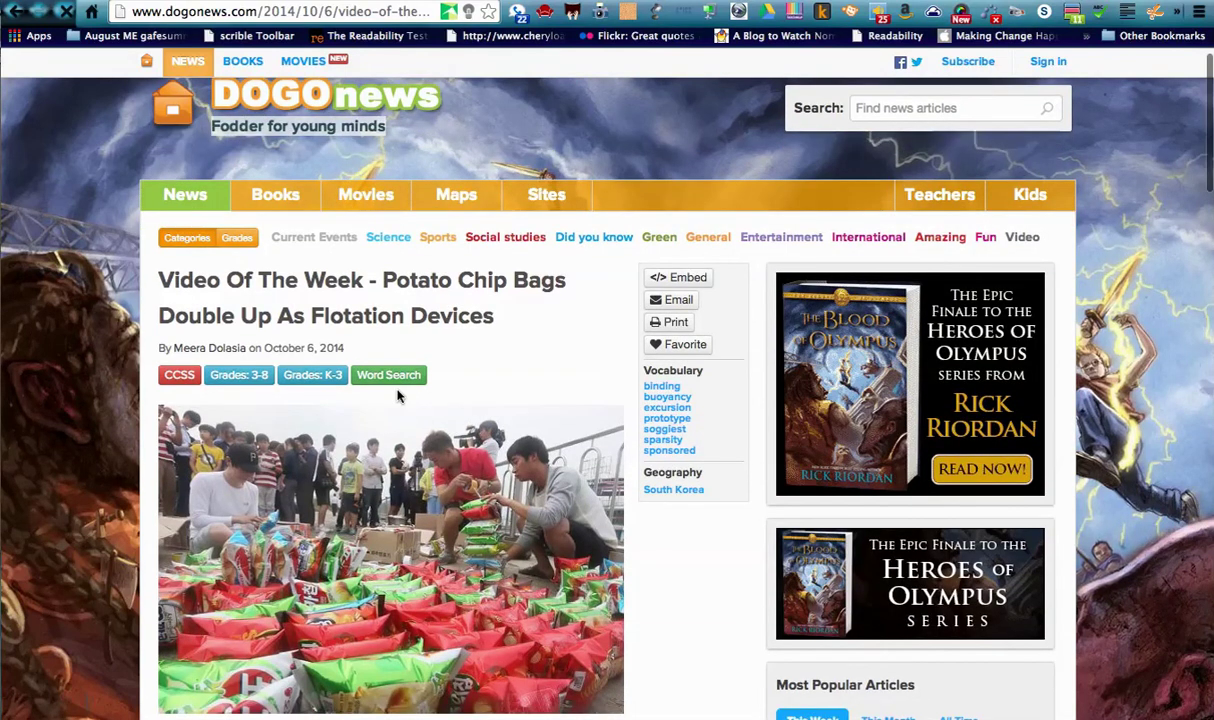
pyautogui.scroll(-5, 672, 260)
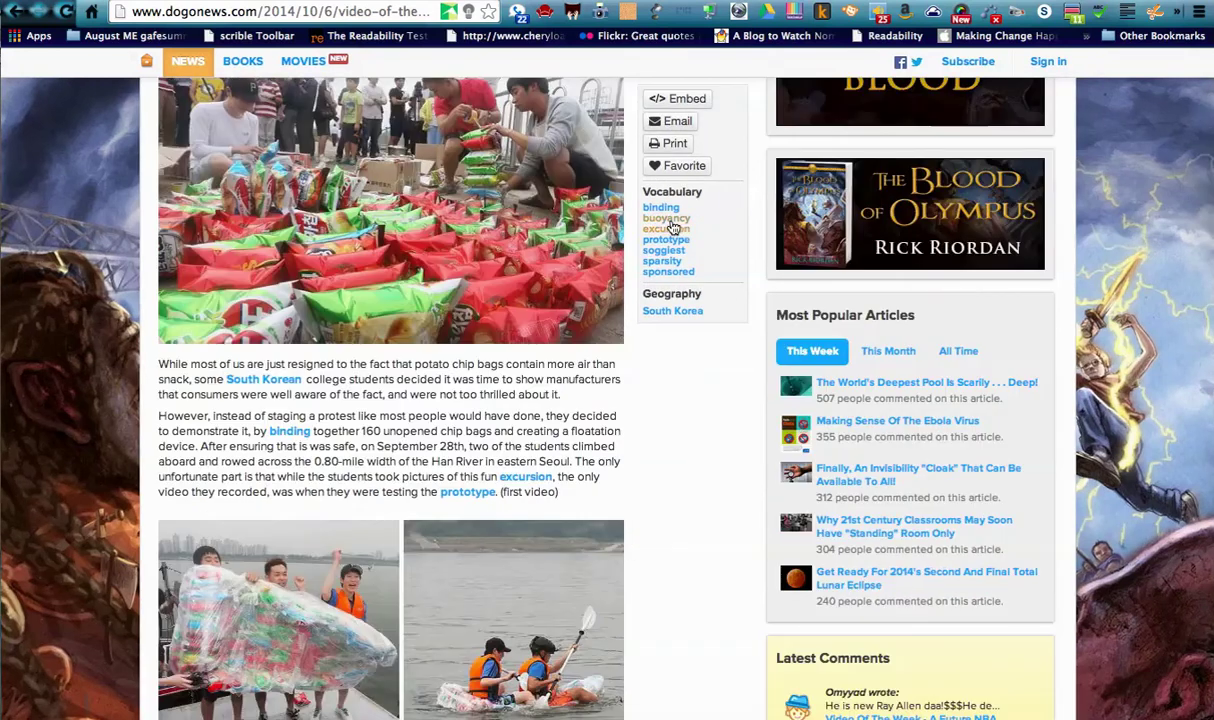
pyautogui.click(671, 220)
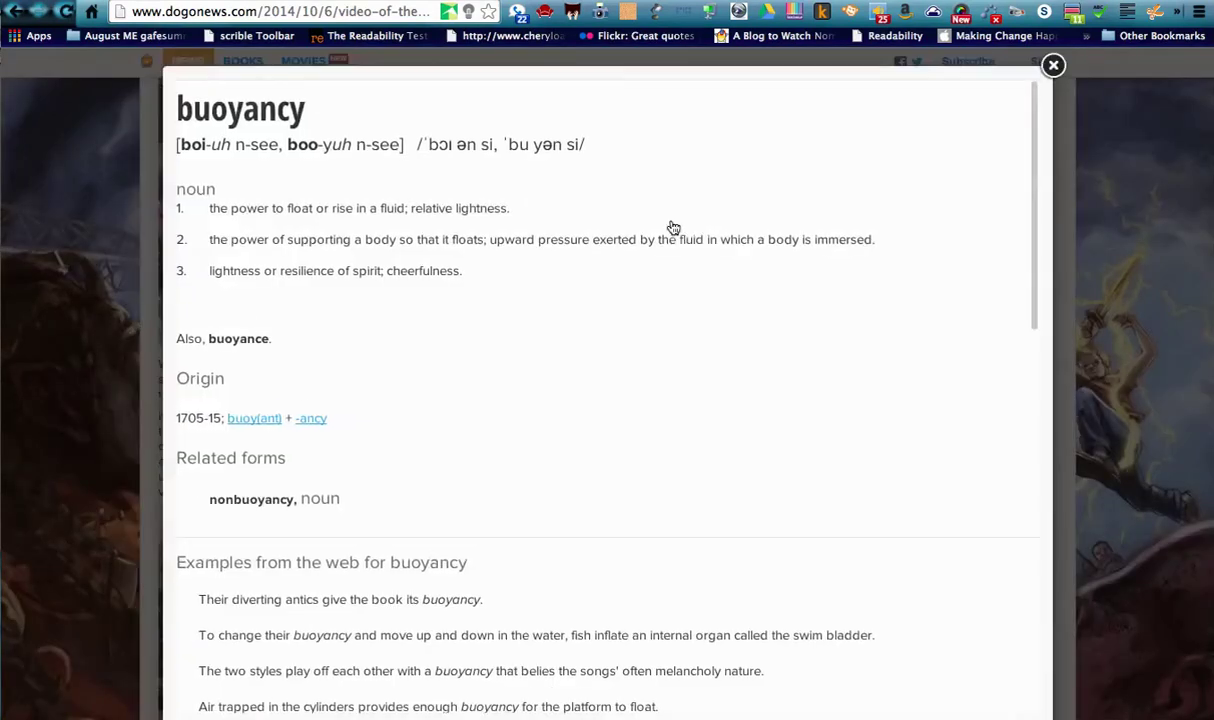
pyautogui.click(1053, 64)
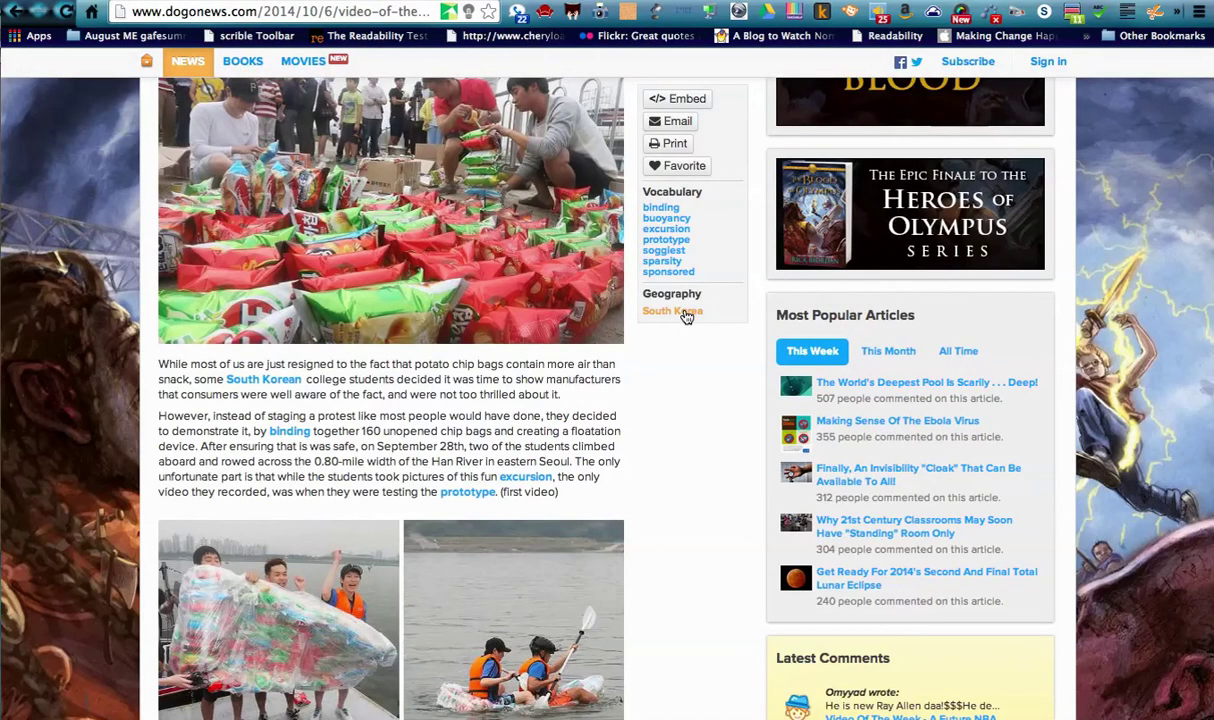
pyautogui.click(686, 316)
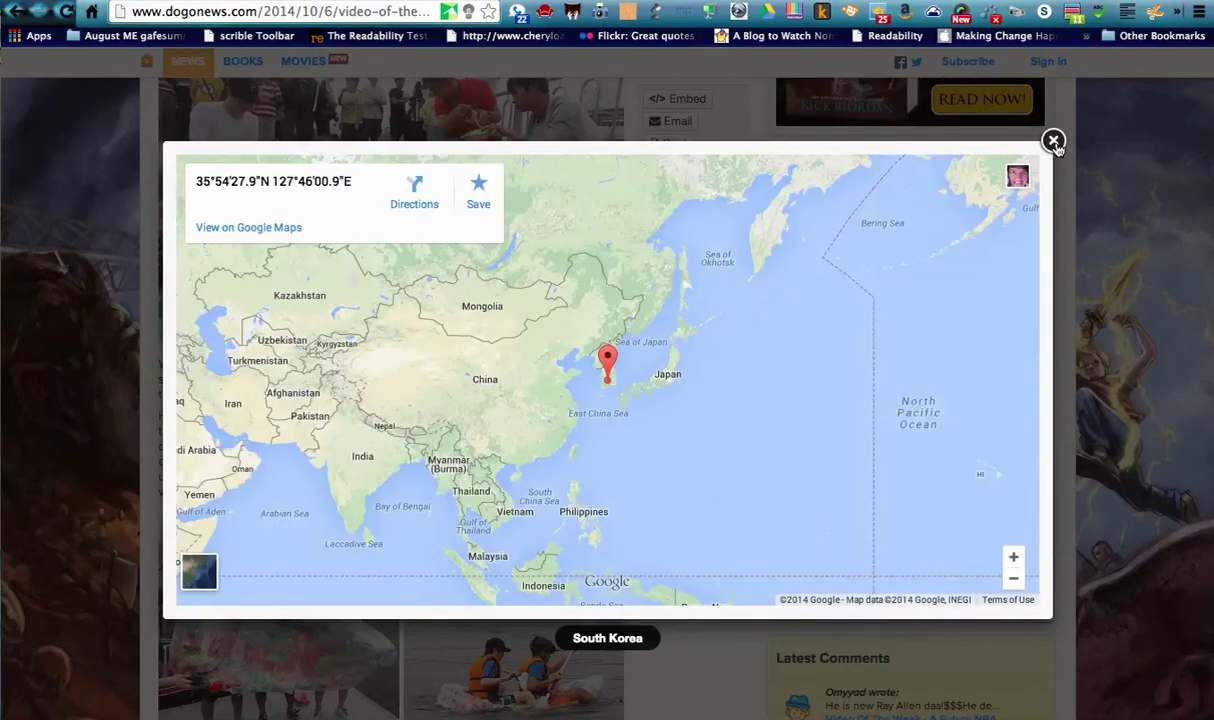
pyautogui.click(1054, 141)
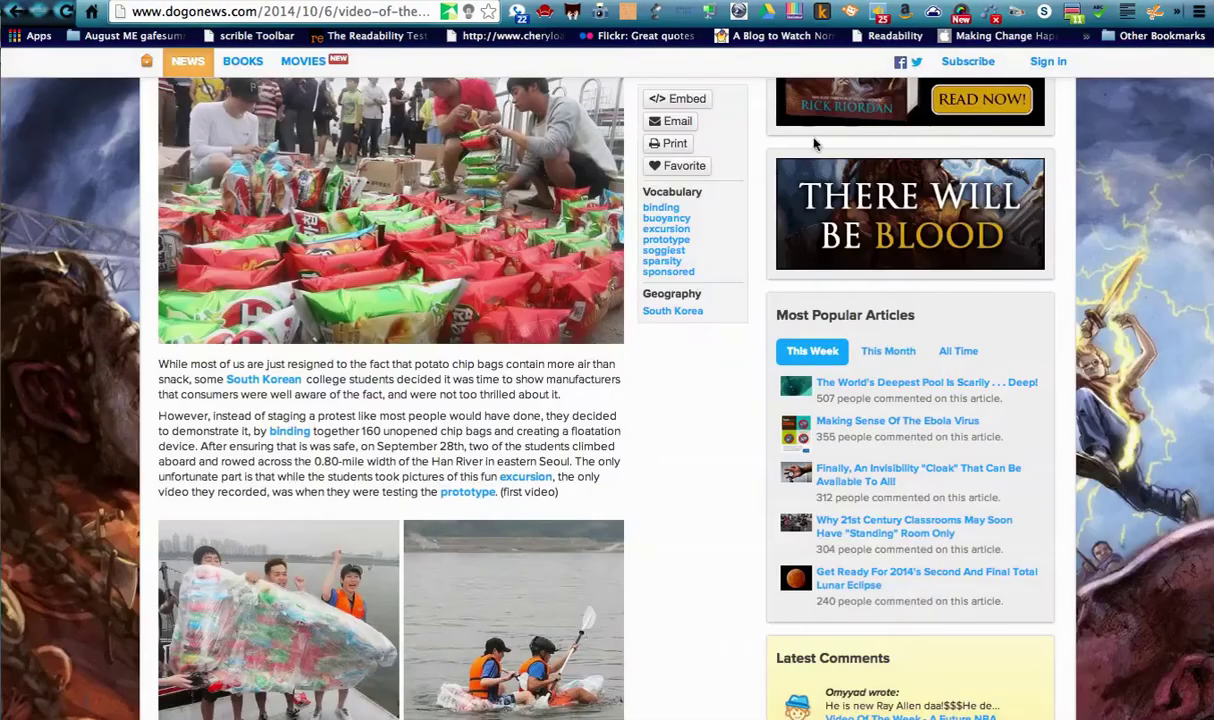
pyautogui.scroll(5, 487, 181)
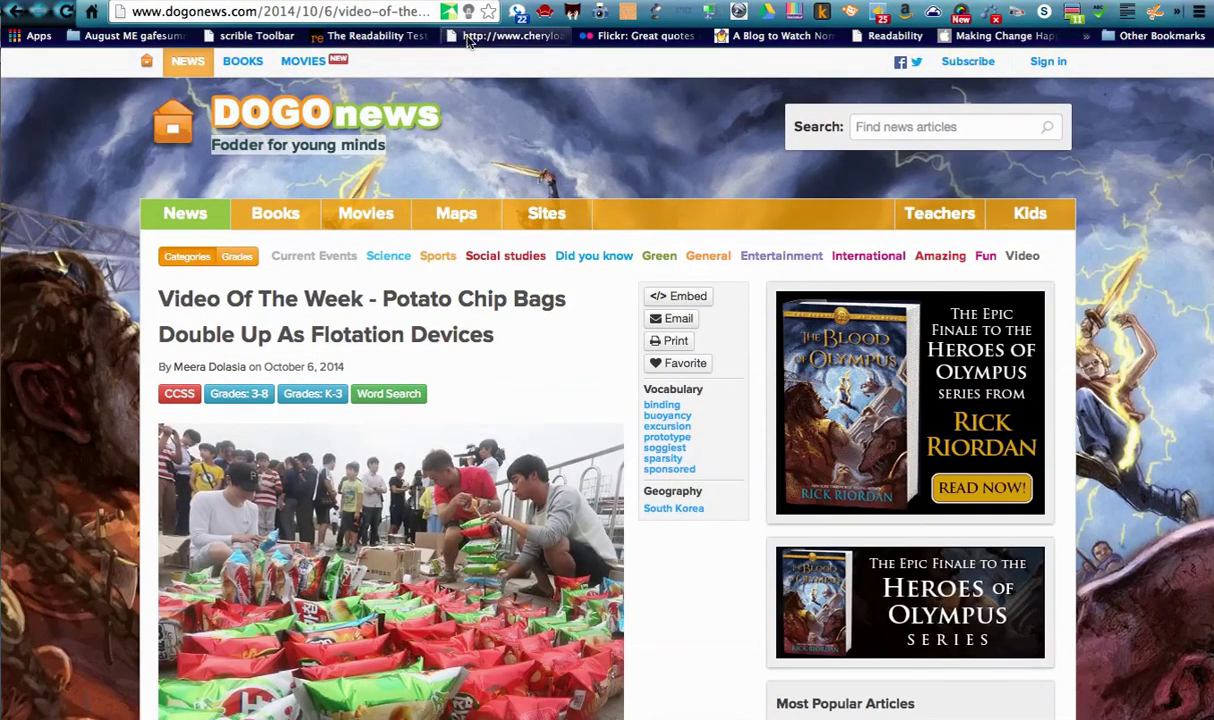
# Check the student apps slide, skim the DOGO News potato chip article, and summarize it with the TLDR extension
pyautogui.hotkey('ctrl', 'Tab')
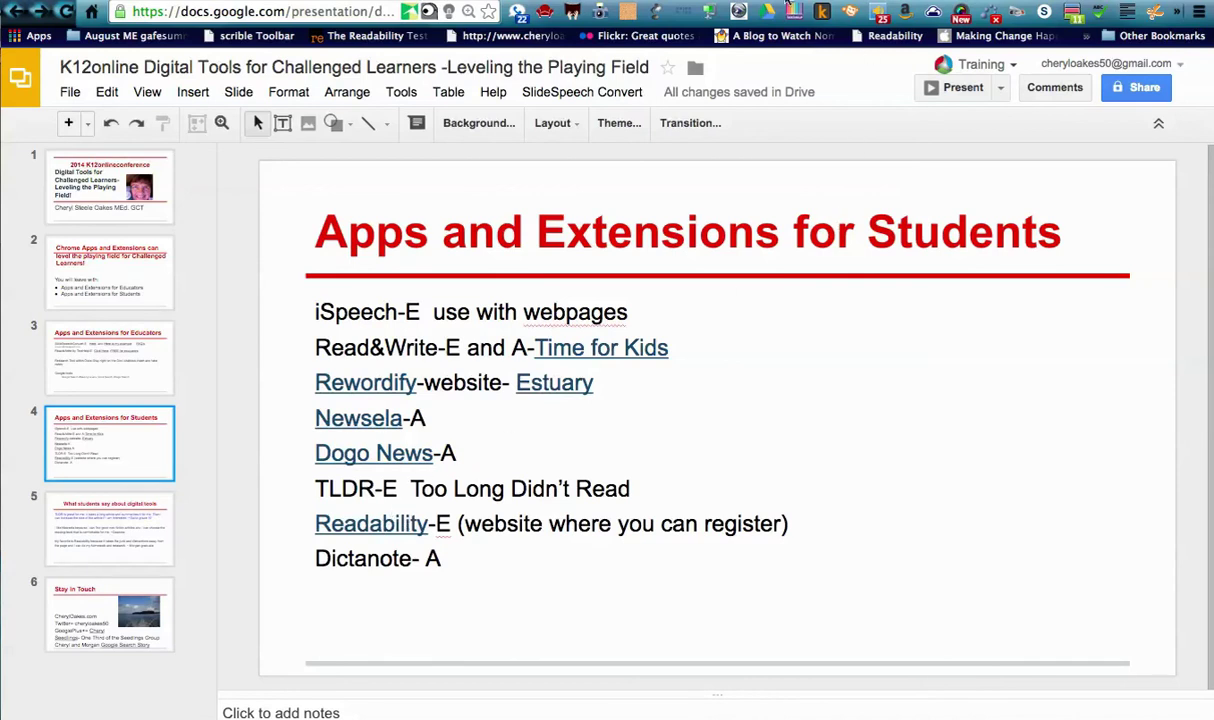
pyautogui.hotkey('ctrl', 'shift', 'Tab')
pyautogui.scroll(-10, 341, 637)
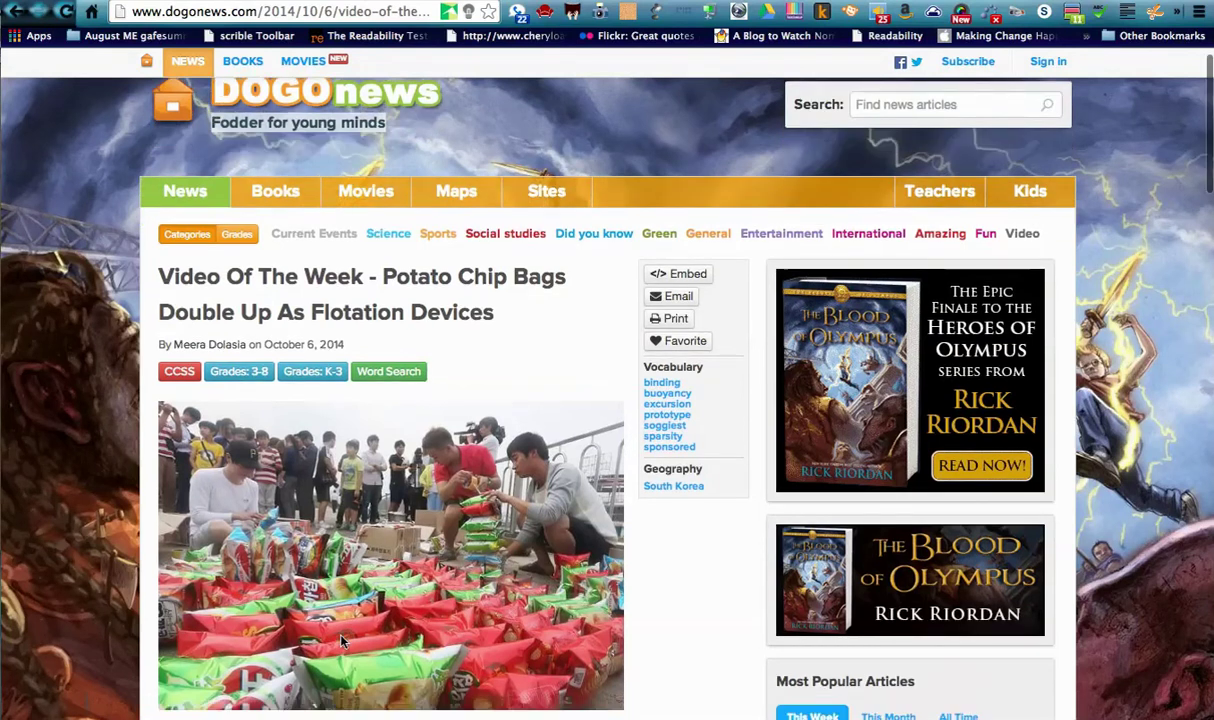
pyautogui.scroll(-2, 341, 637)
pyautogui.scroll(3, 341, 637)
pyautogui.scroll(5, 341, 637)
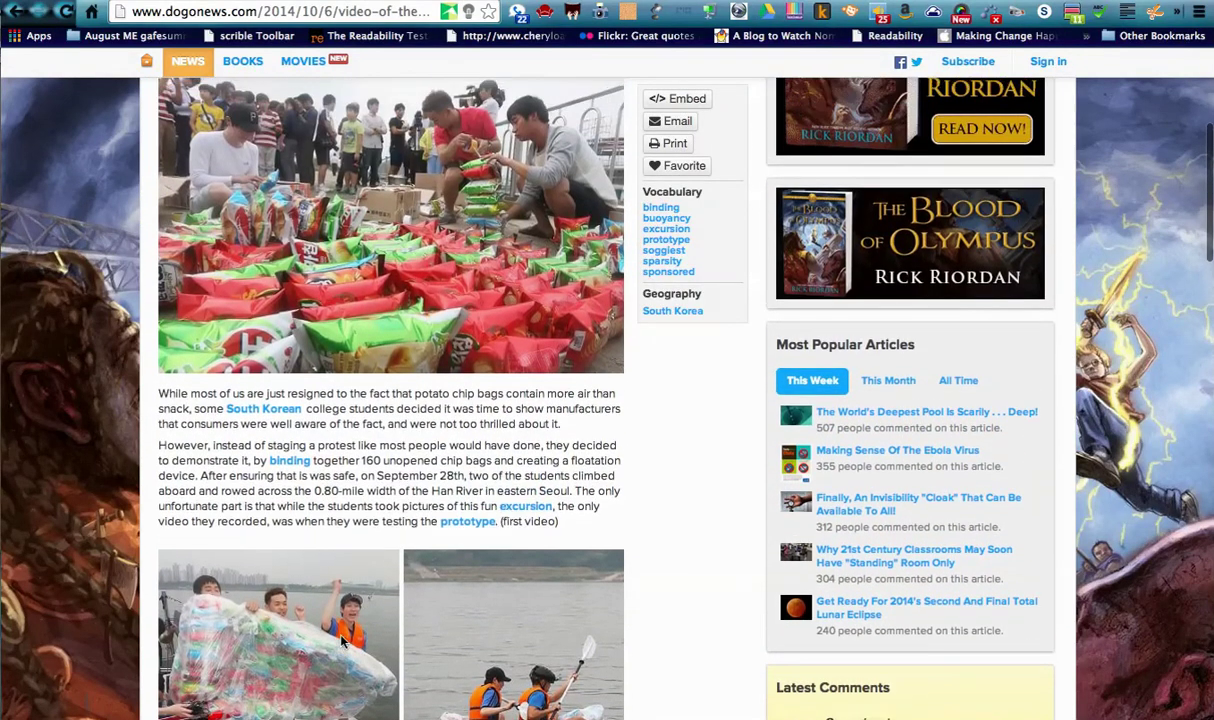
pyautogui.scroll(1, 341, 637)
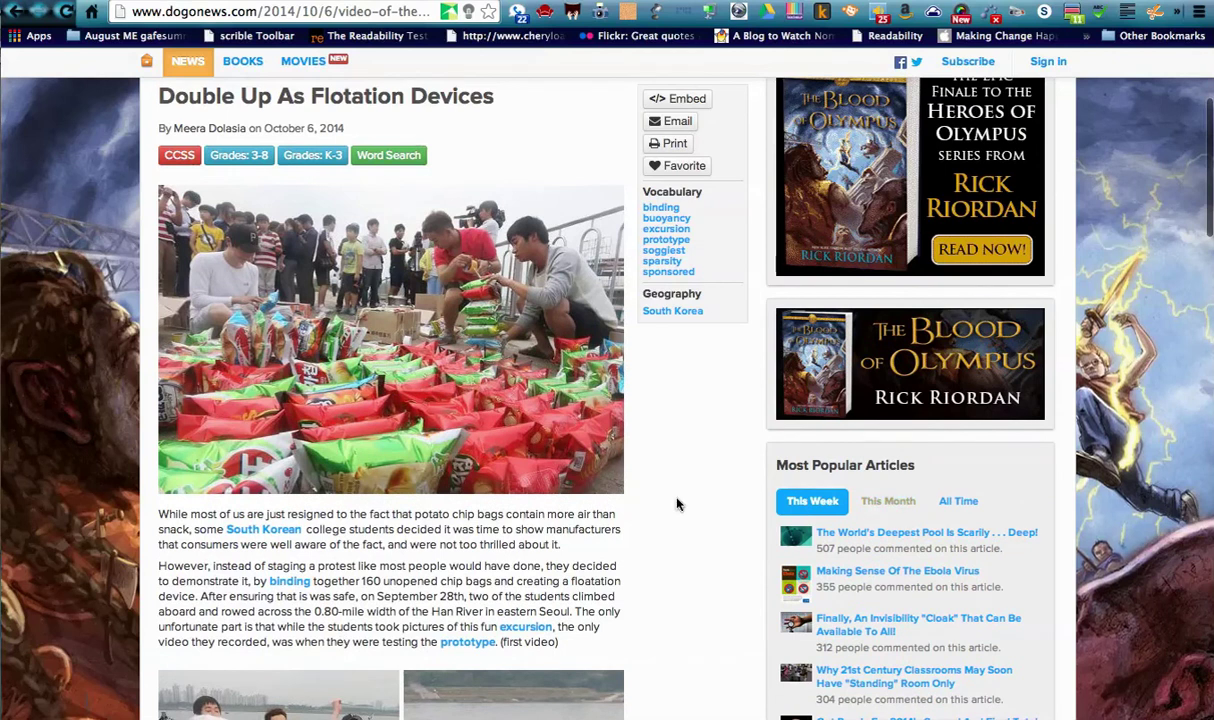
pyautogui.click(1178, 14)
pyautogui.click(1048, 43)
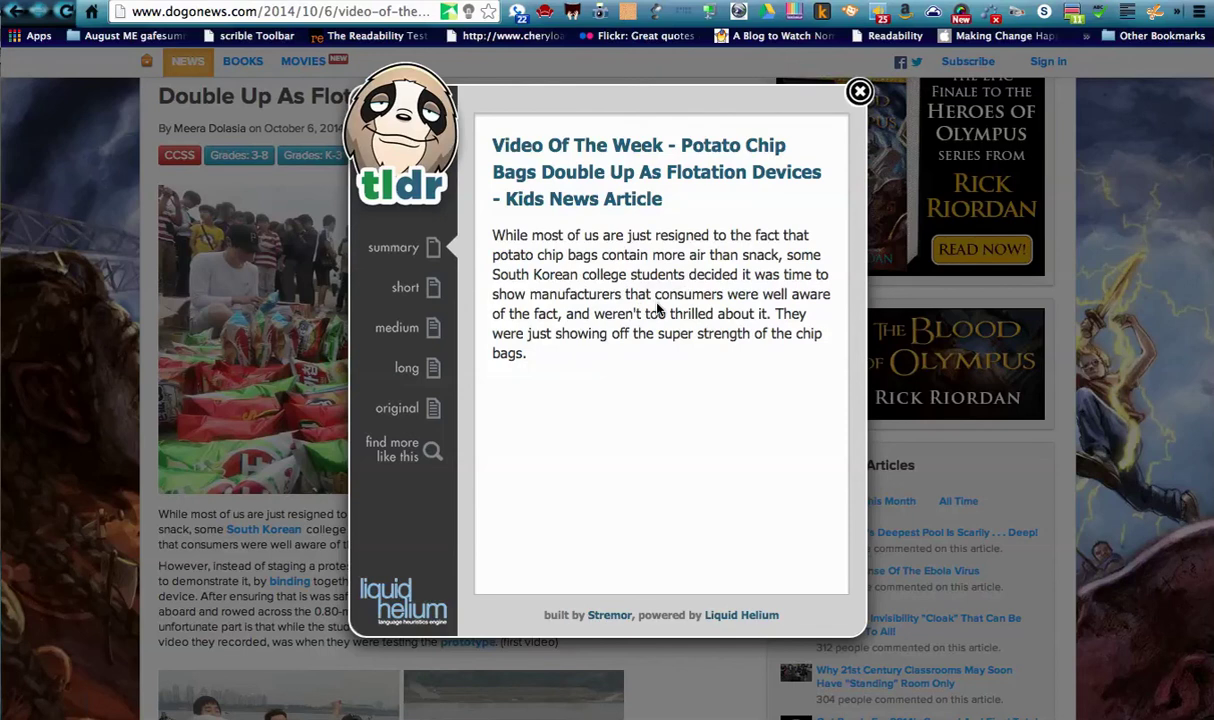
# View the short and medium TLDR versions of the article, read through the medium one, and close the summary
pyautogui.click(434, 290)
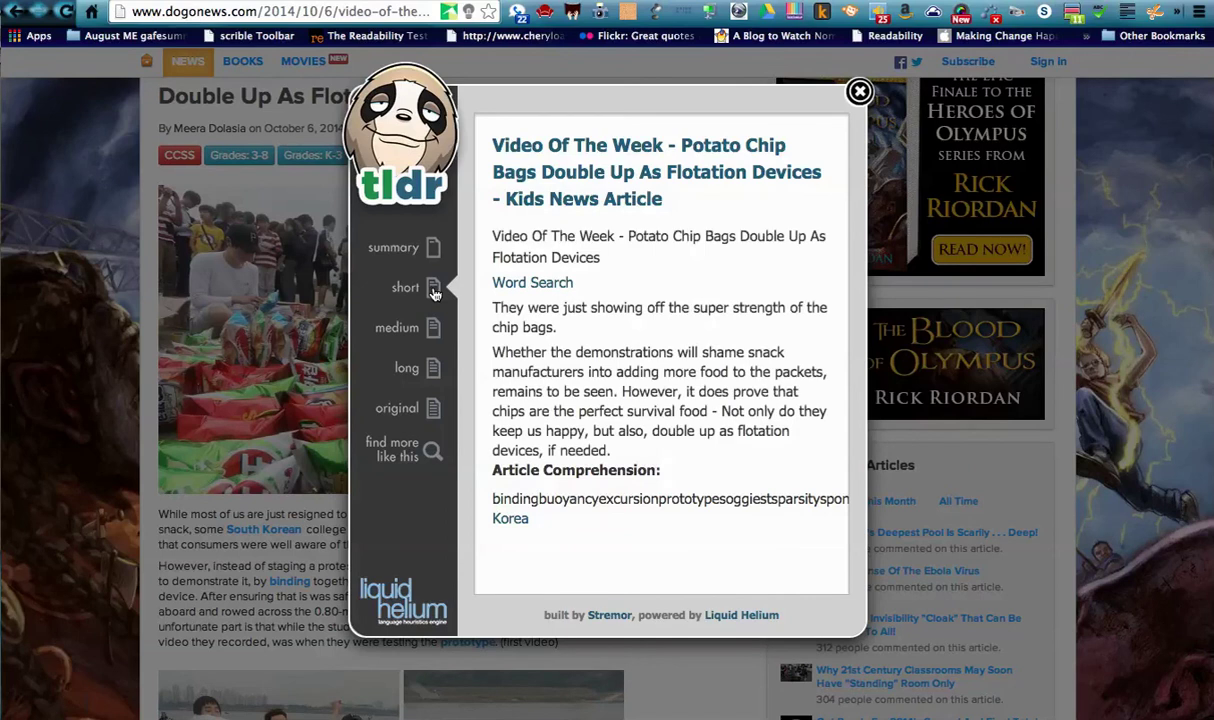
pyautogui.click(434, 330)
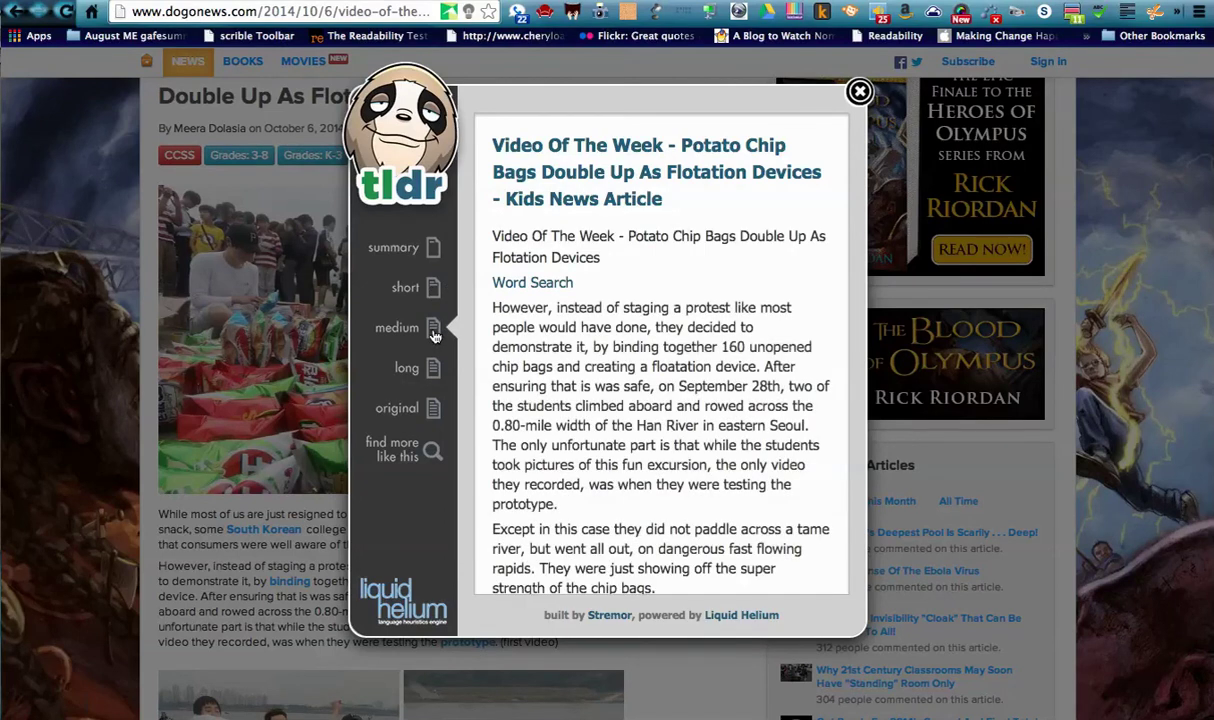
pyautogui.scroll(-5, 618, 466)
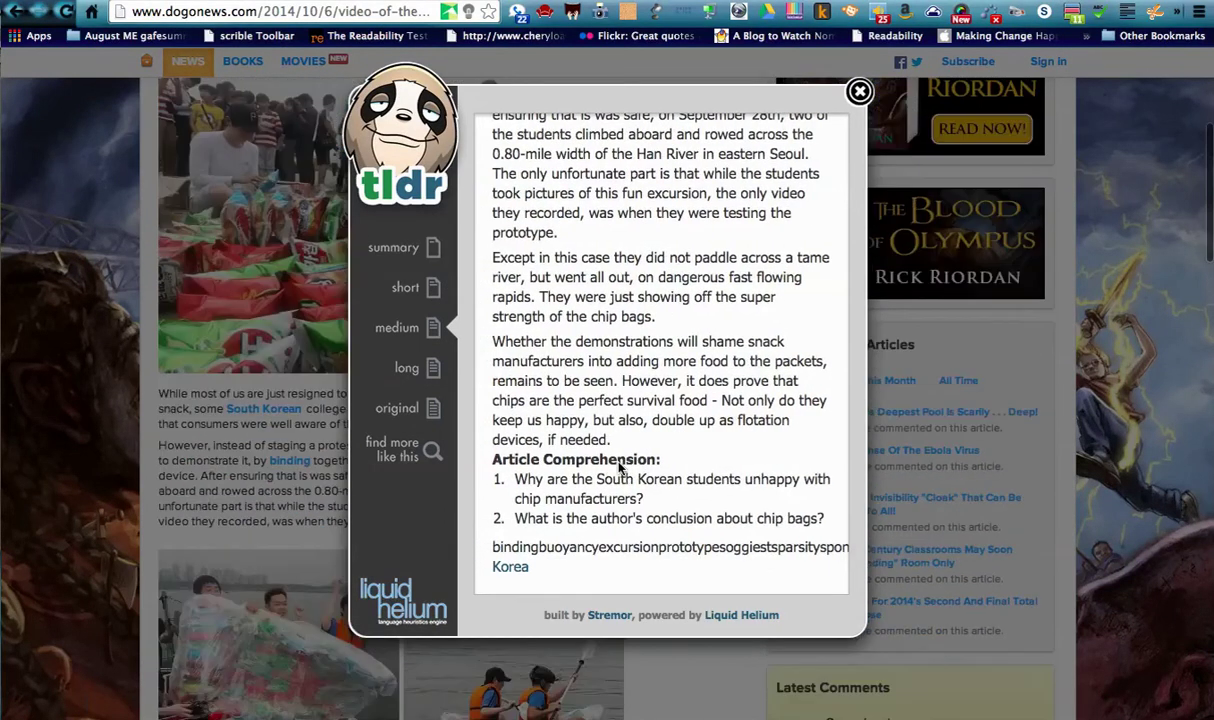
pyautogui.scroll(10, 618, 466)
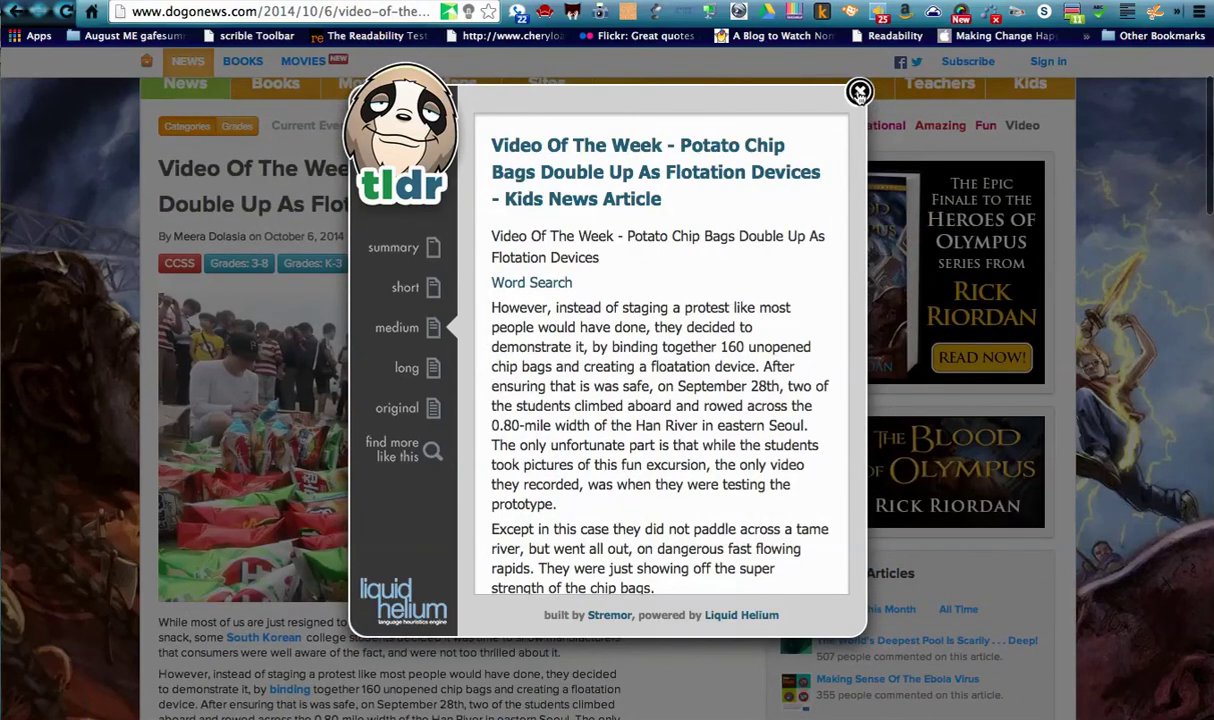
pyautogui.click(859, 92)
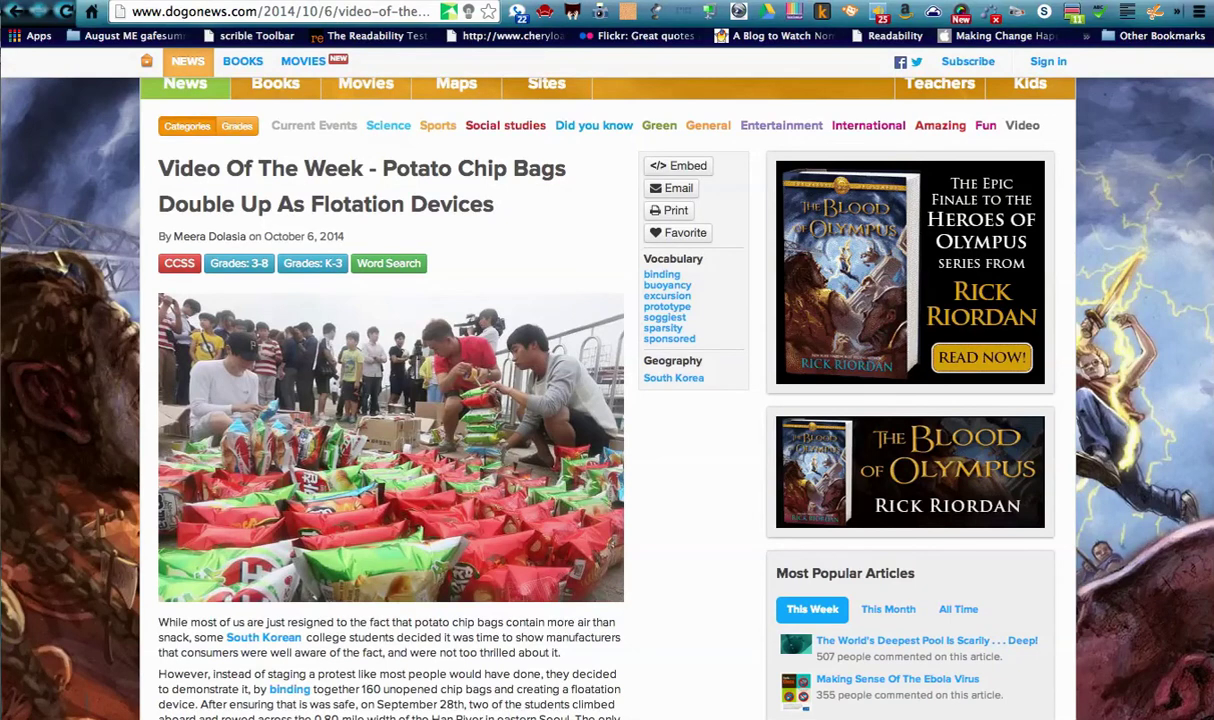
# Check the student apps slide, return to the DOGO News article, and open it in Readability with Read Now
pyautogui.click(300, 2)
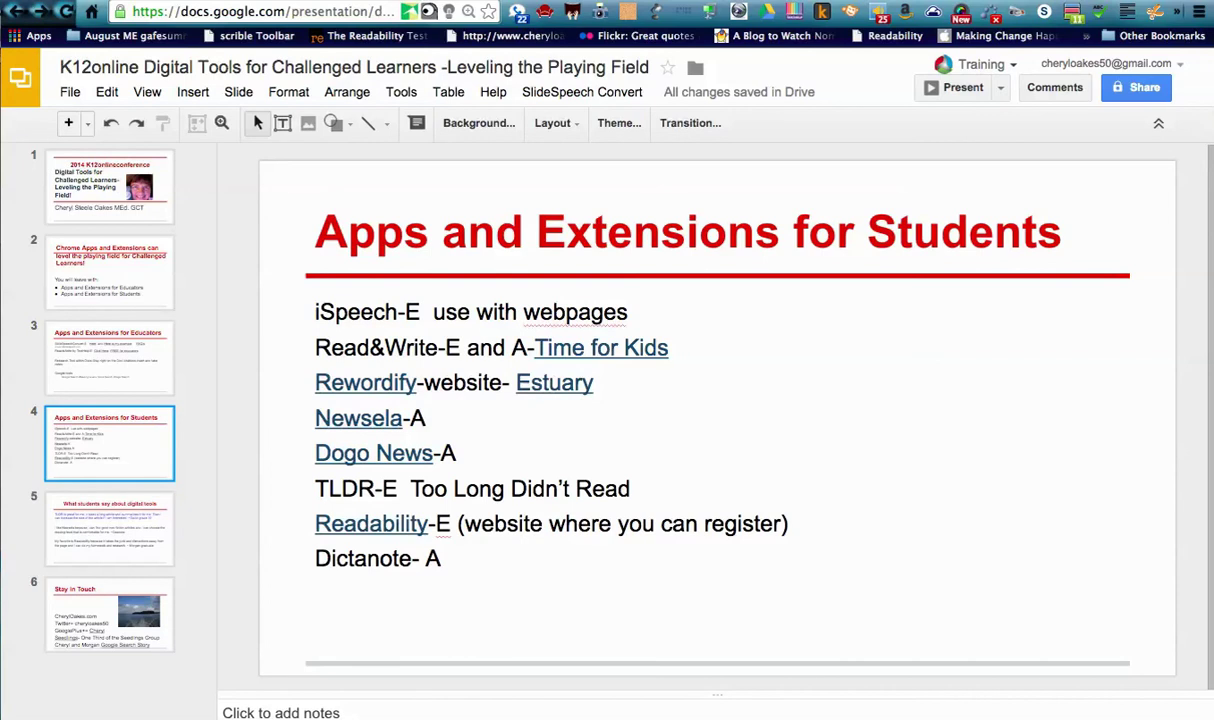
pyautogui.hotkey('ctrl', 'Tab')
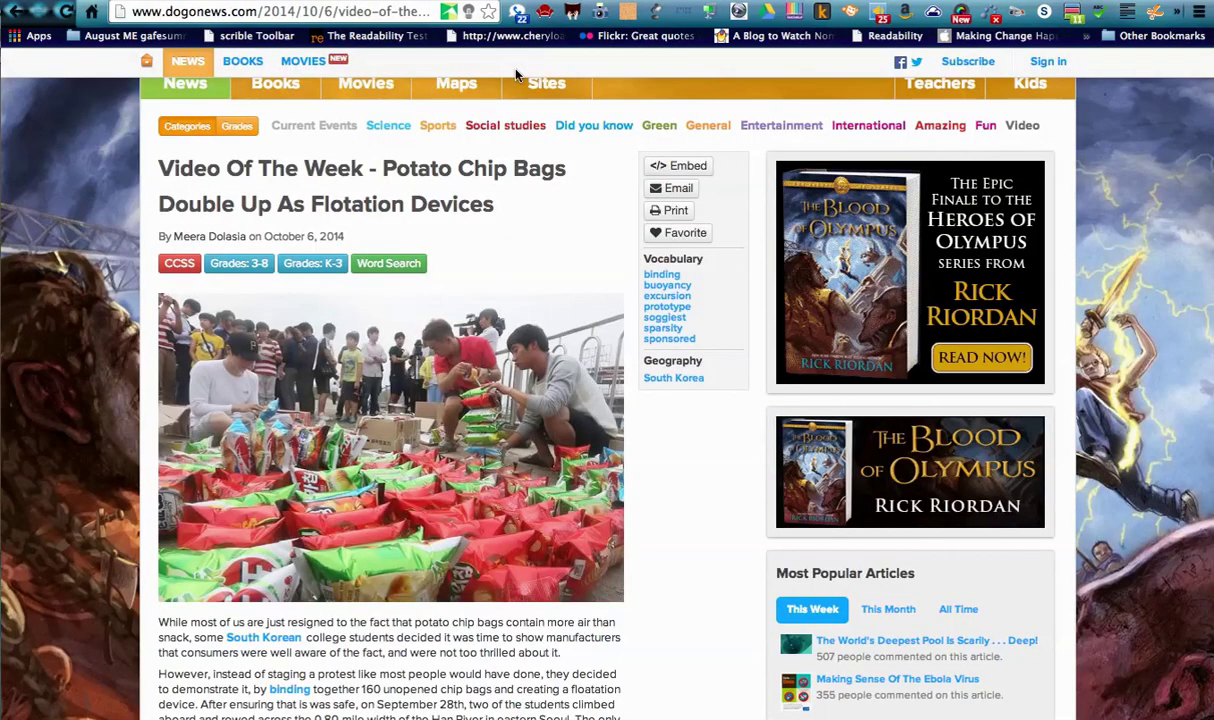
pyautogui.click(545, 14)
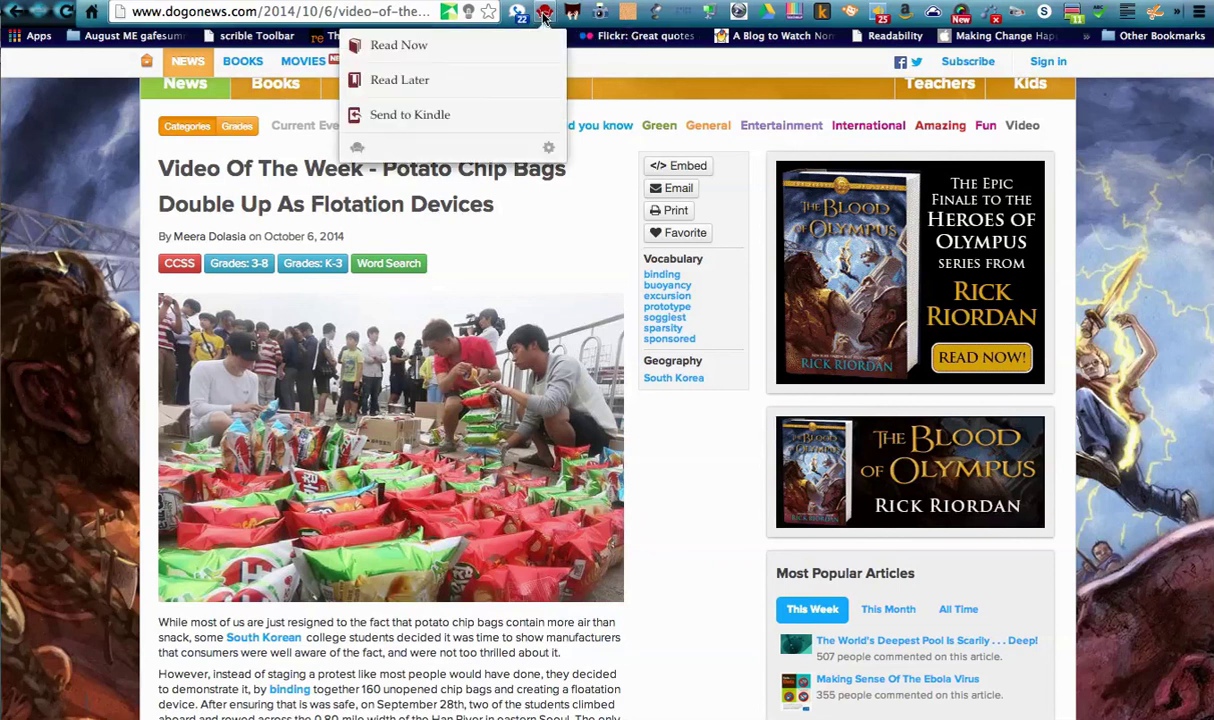
pyautogui.click(399, 47)
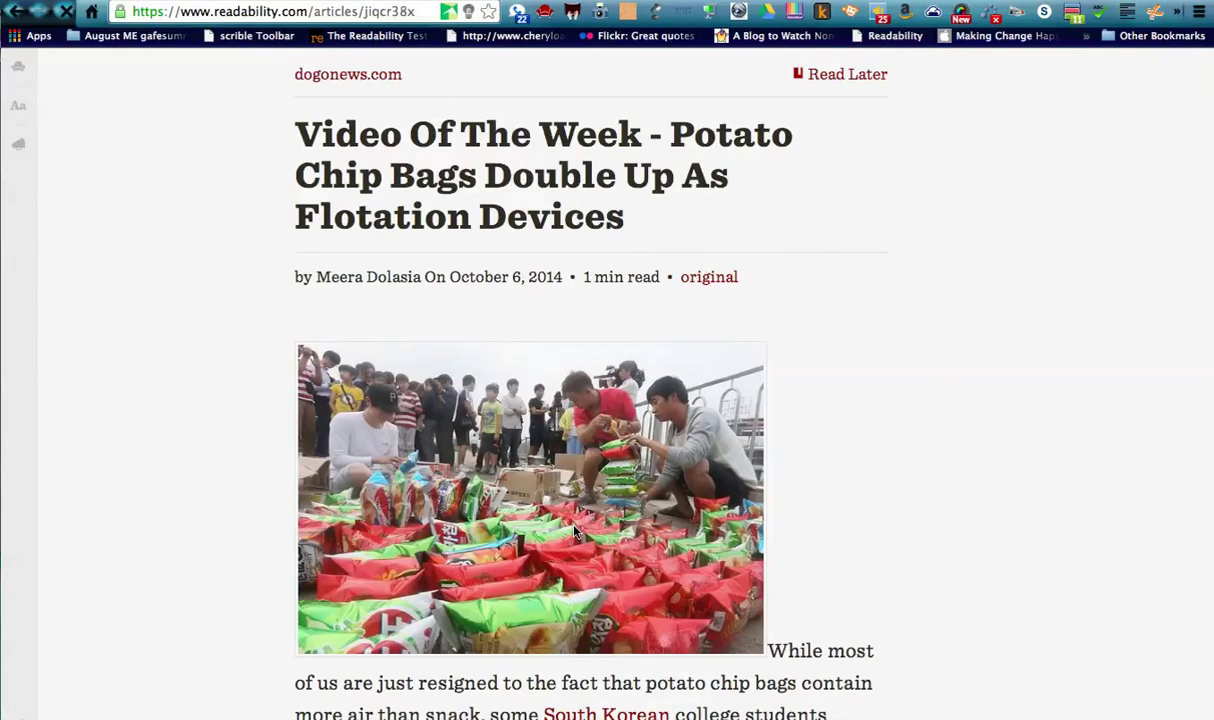
# Skim the Readability version of the article and examine its text appearance settings
pyautogui.scroll(-3, 575, 531)
pyautogui.scroll(-4, 575, 531)
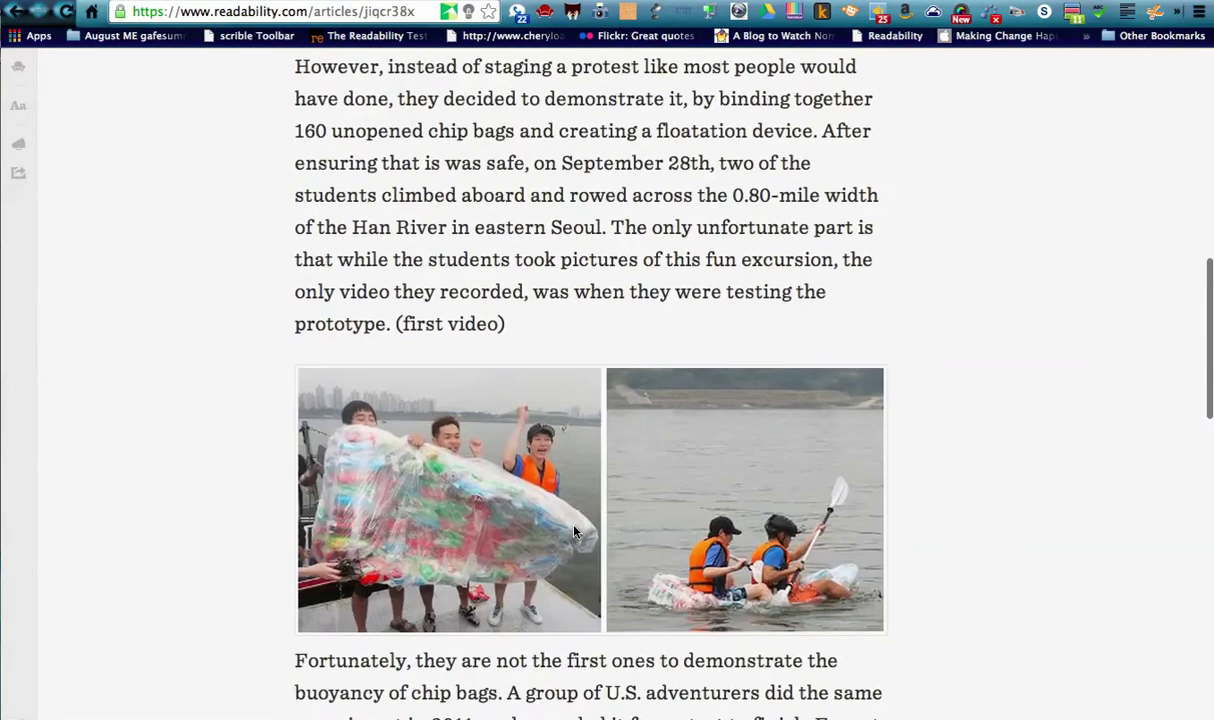
pyautogui.scroll(3, 577, 550)
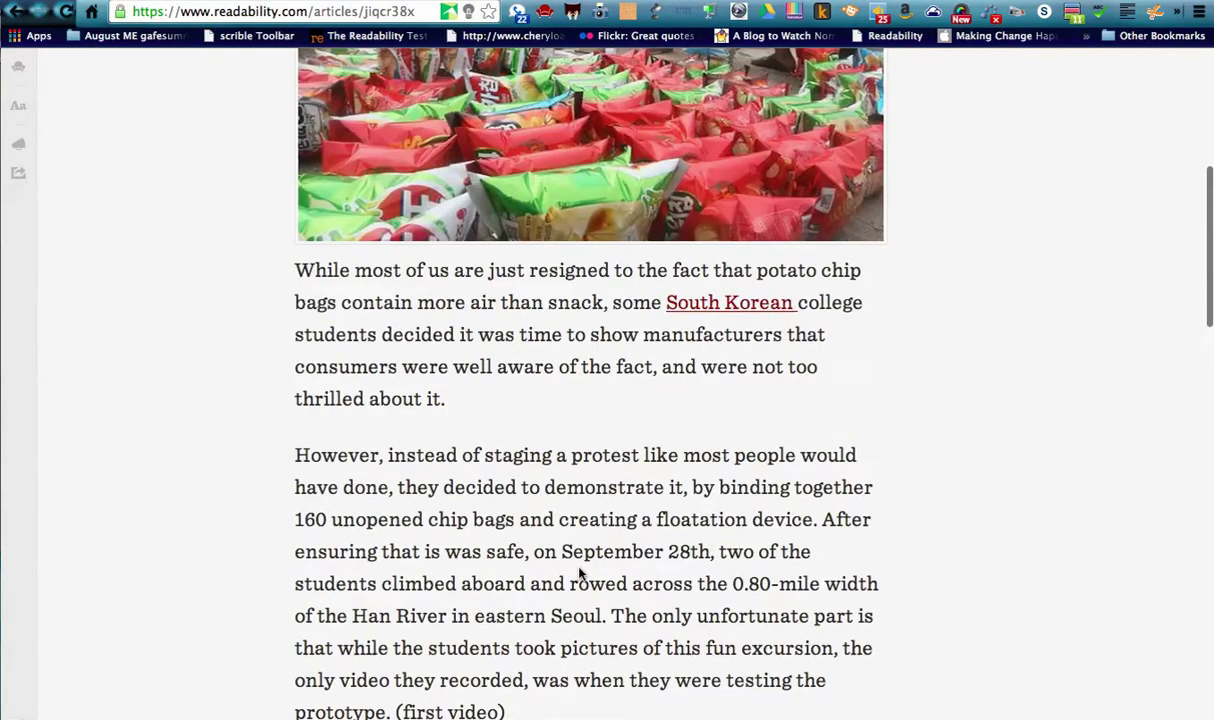
pyautogui.click(18, 105)
pyautogui.moveTo(166, 183)
pyautogui.mouseDown()
pyautogui.moveTo(244, 183)
pyautogui.moveTo(166, 184)
pyautogui.mouseUp()
pyautogui.click(130, 276)
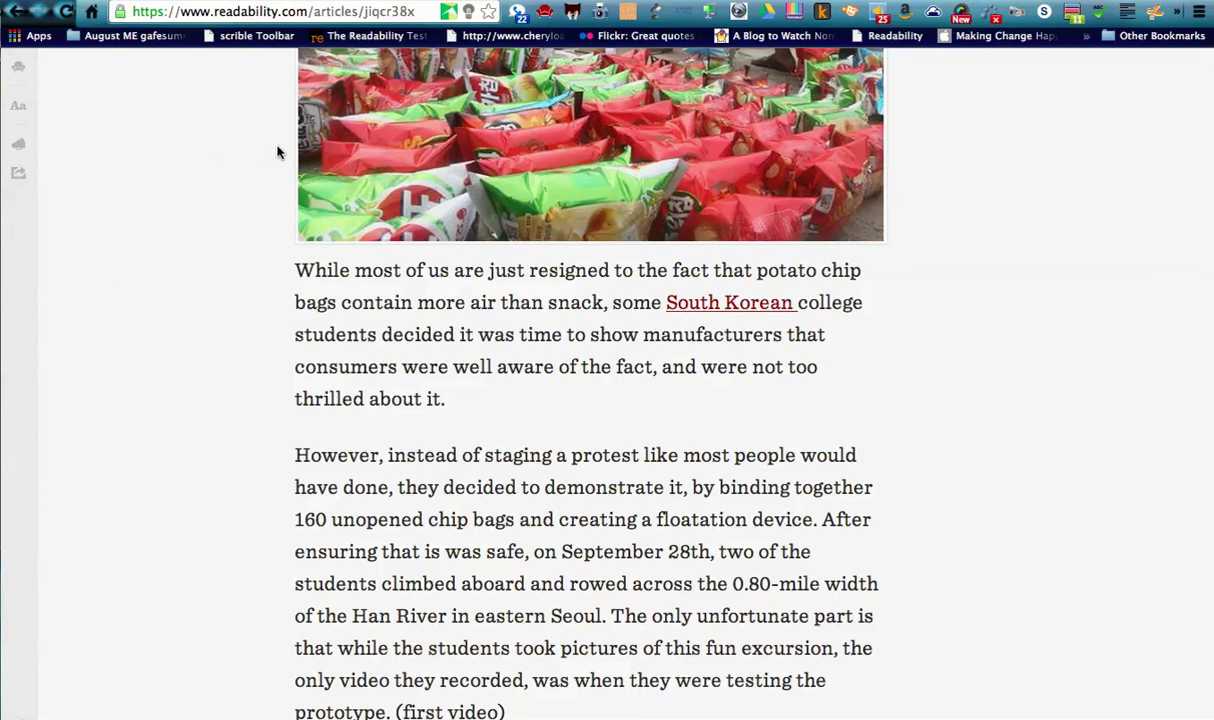
# Return to the student apps slide, bring up the Chrome apps page in a new tab, and launch Dictanote
pyautogui.hotkey('ctrl', 'Tab')
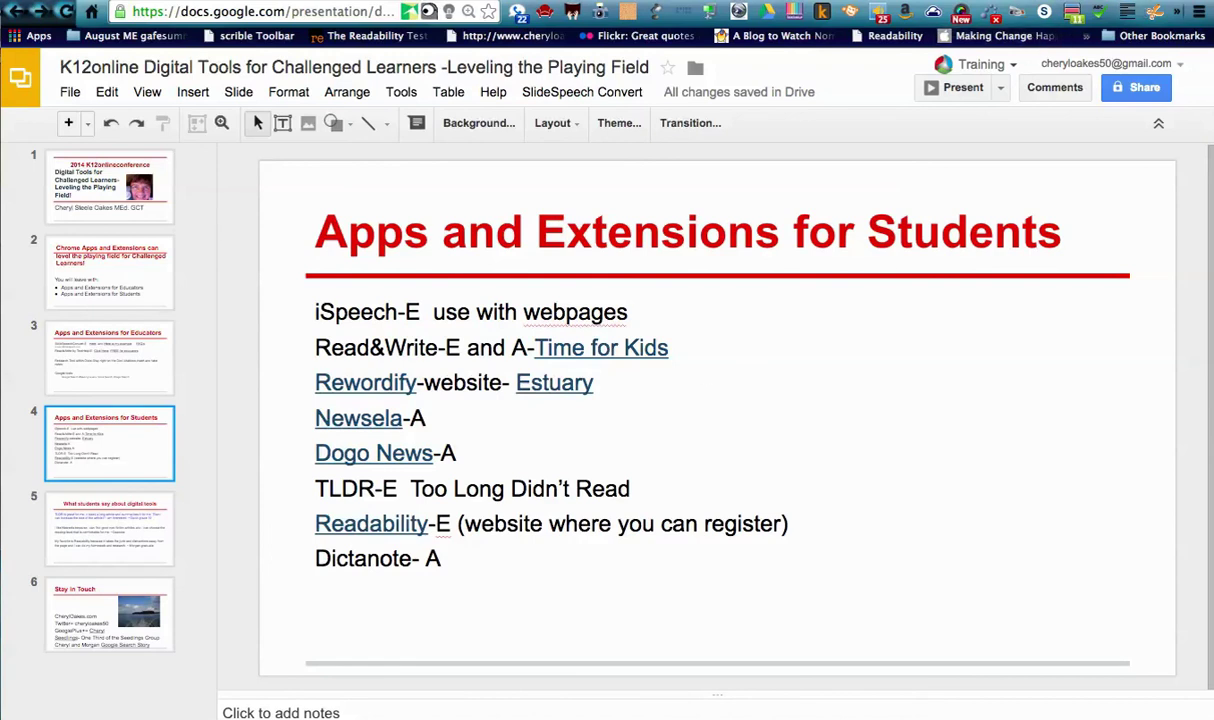
pyautogui.hotkey('ctrl', 't')
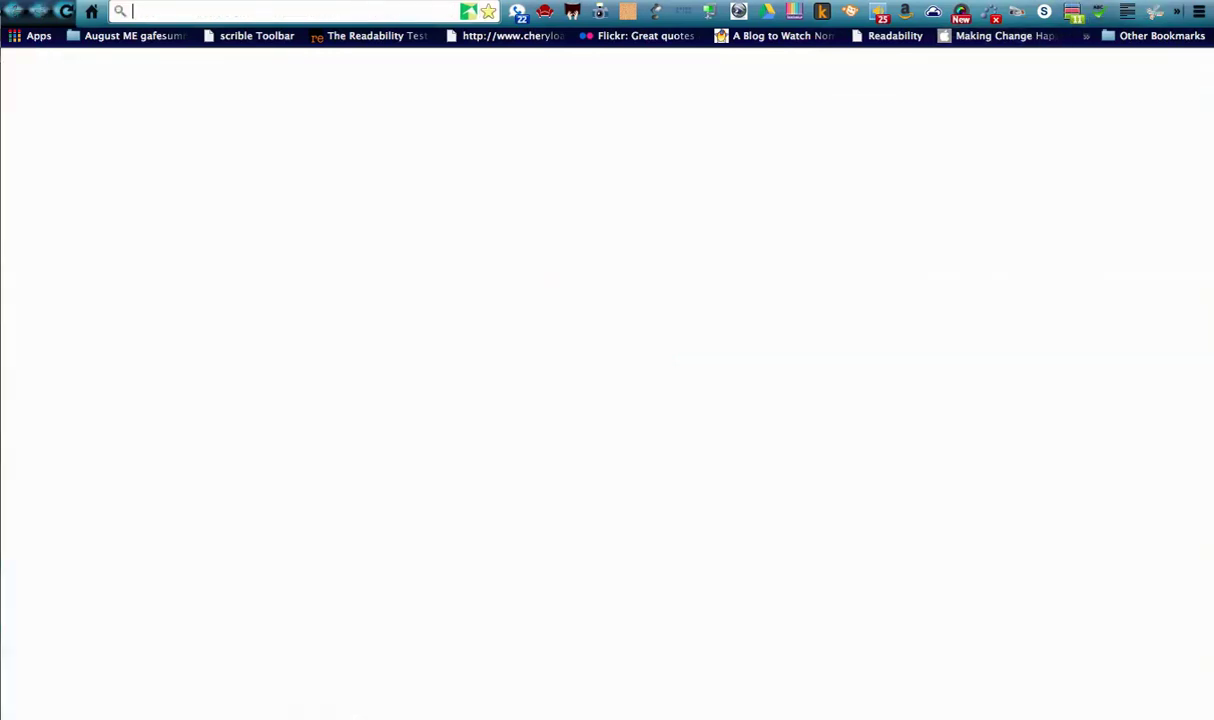
pyautogui.click(32, 35)
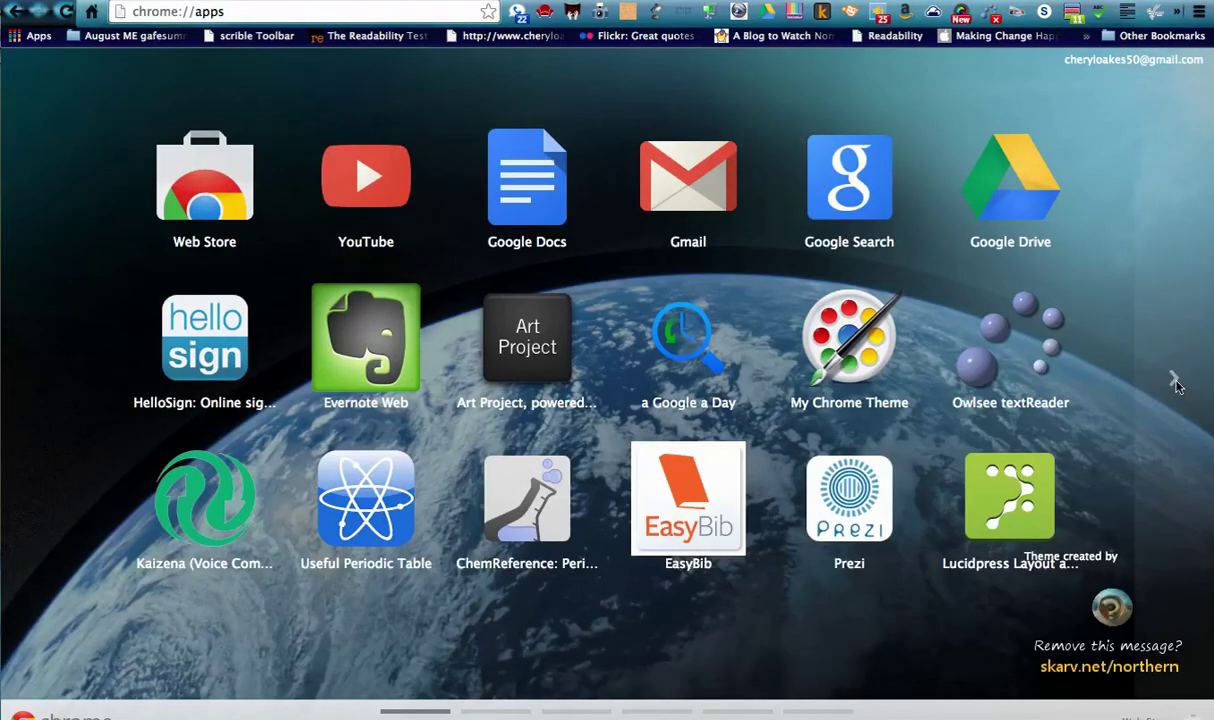
pyautogui.click(1176, 384)
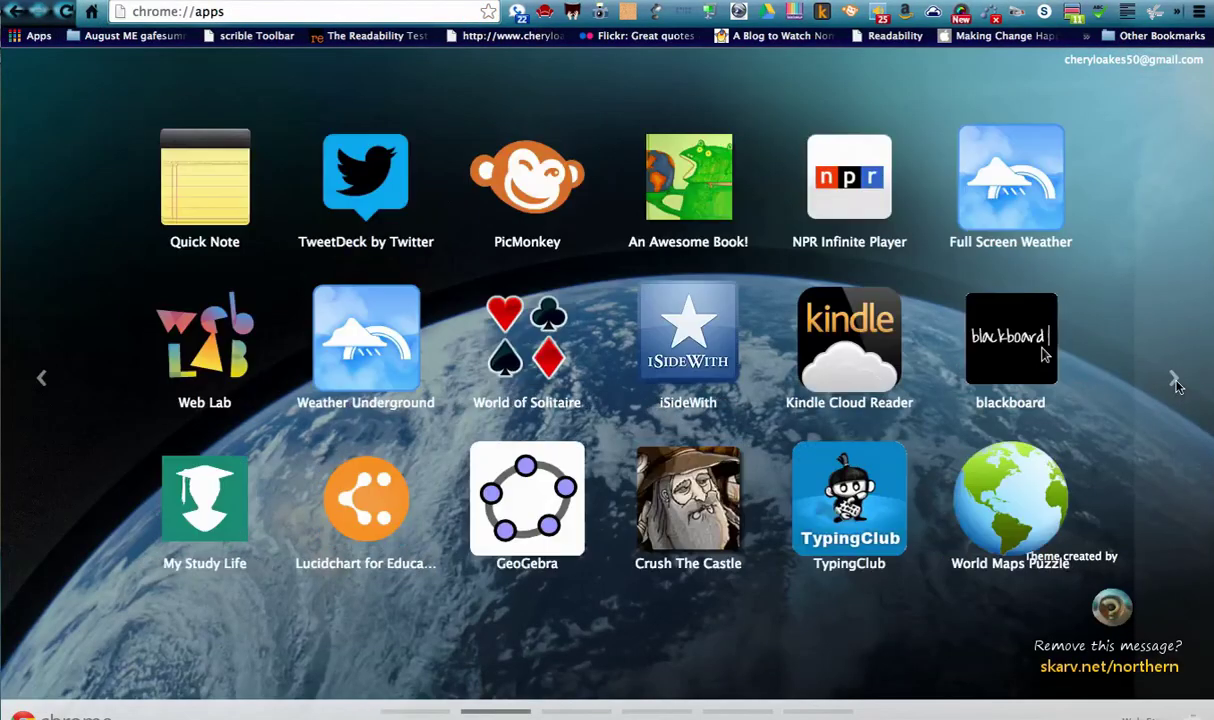
pyautogui.click(1176, 384)
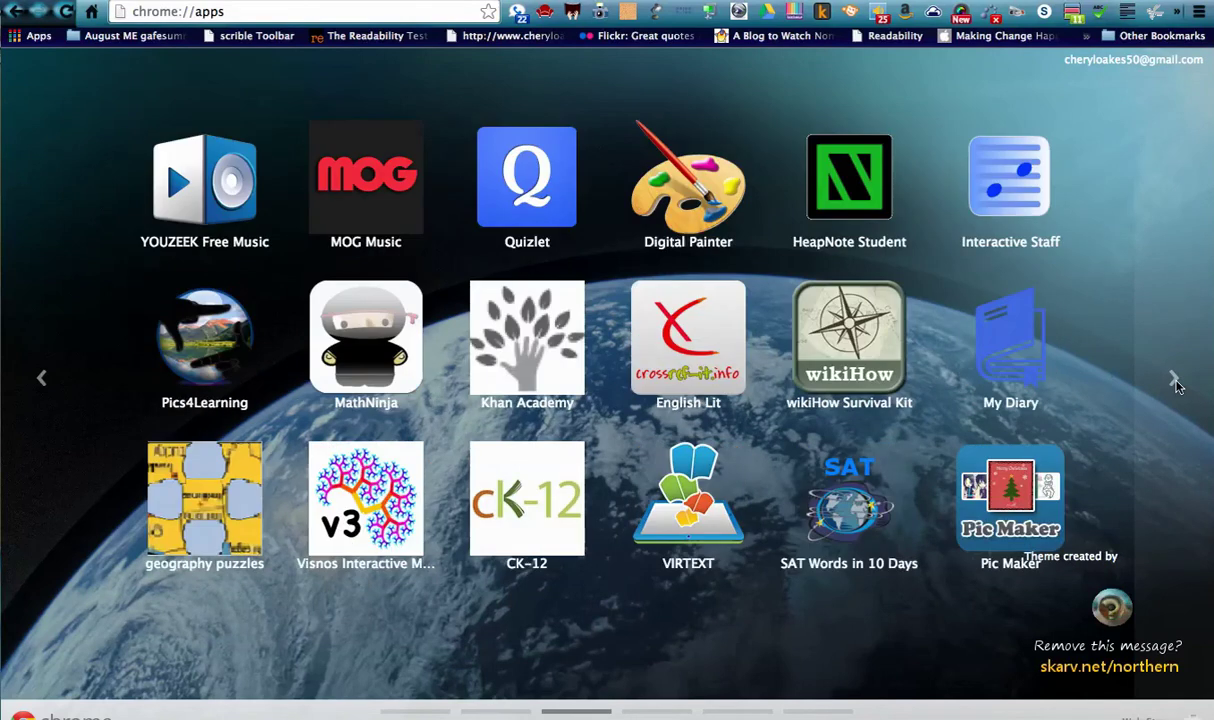
pyautogui.click(1176, 384)
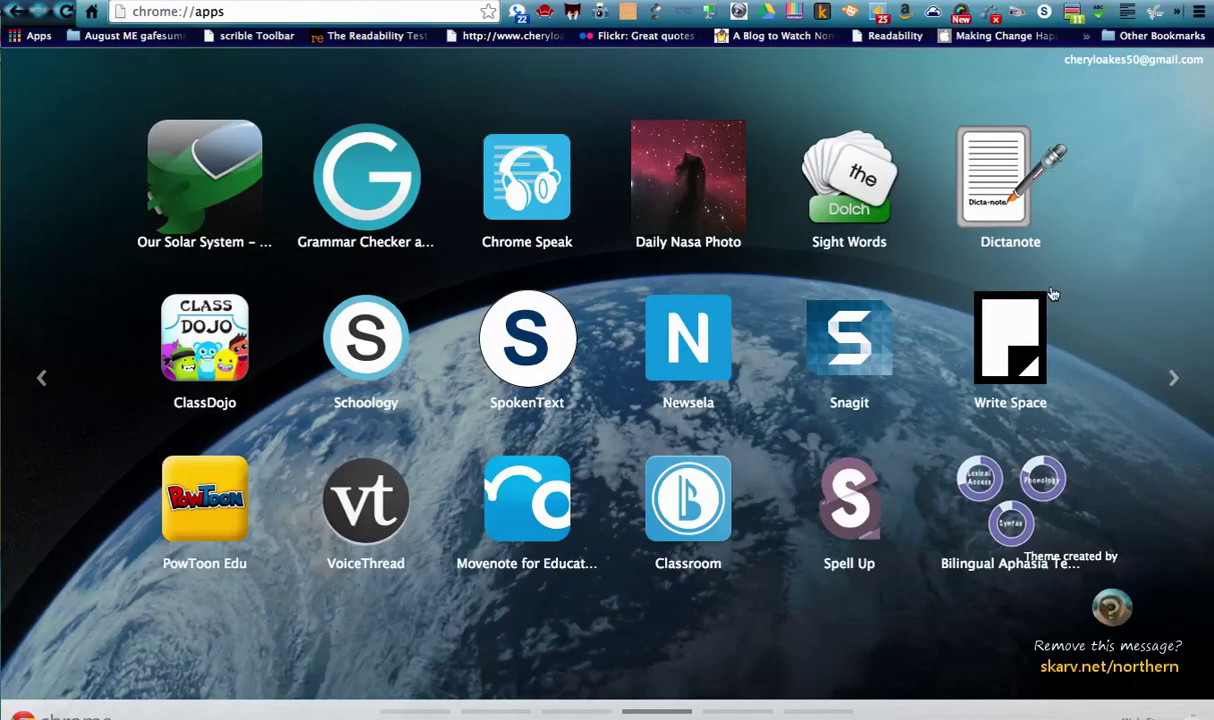
pyautogui.click(997, 208)
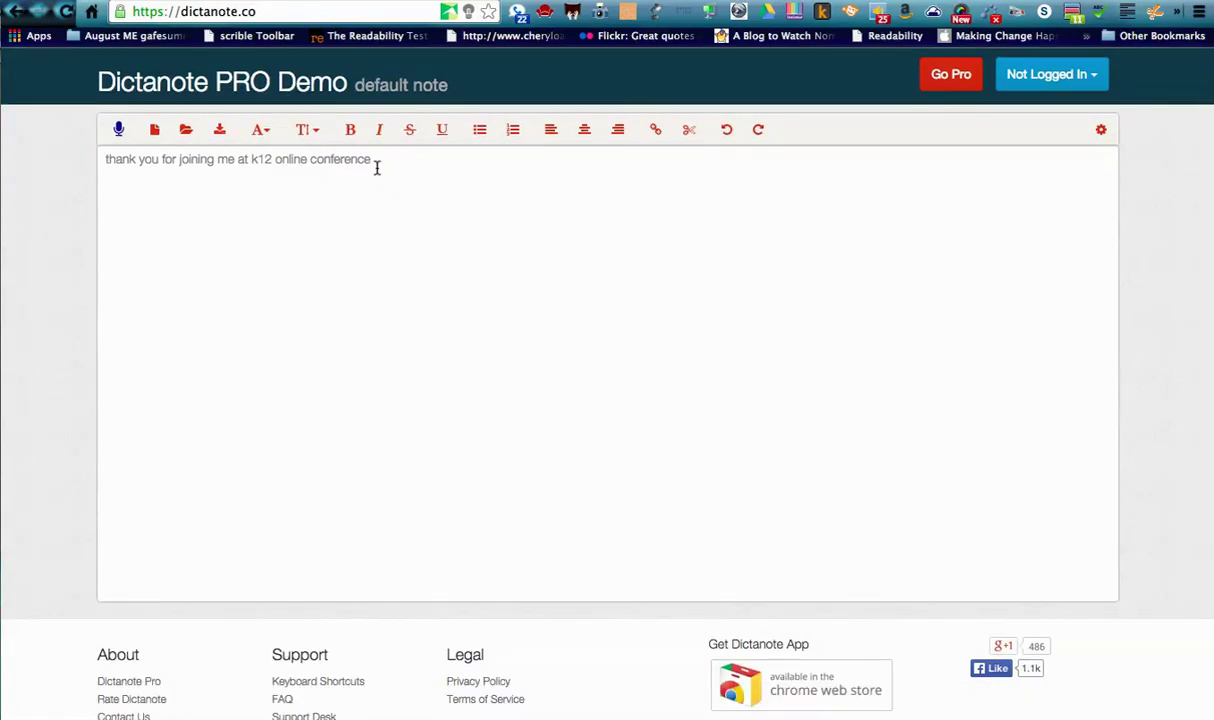
# End the existing note line with a period, and dictate a second sentence thanking attendees and announcing notes from students, ending with a period
pyautogui.click(372, 160)
pyautogui.write('.')
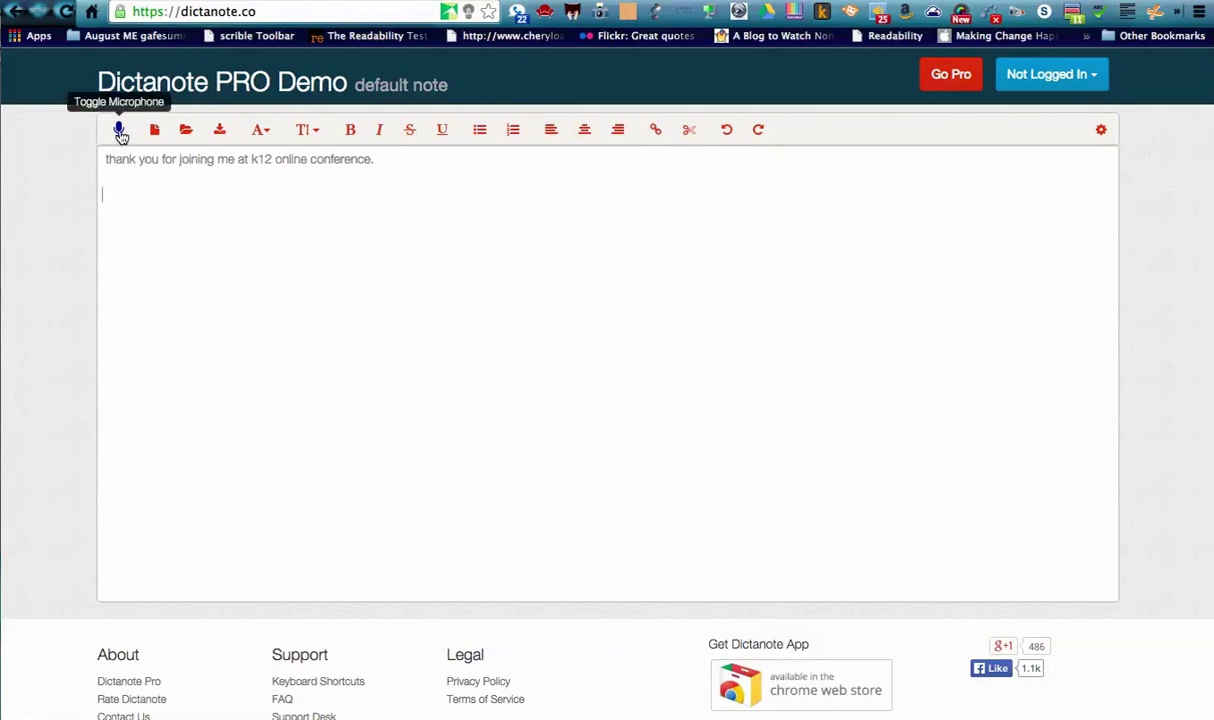
pyautogui.click(119, 131)
pyautogui.click(139, 252)
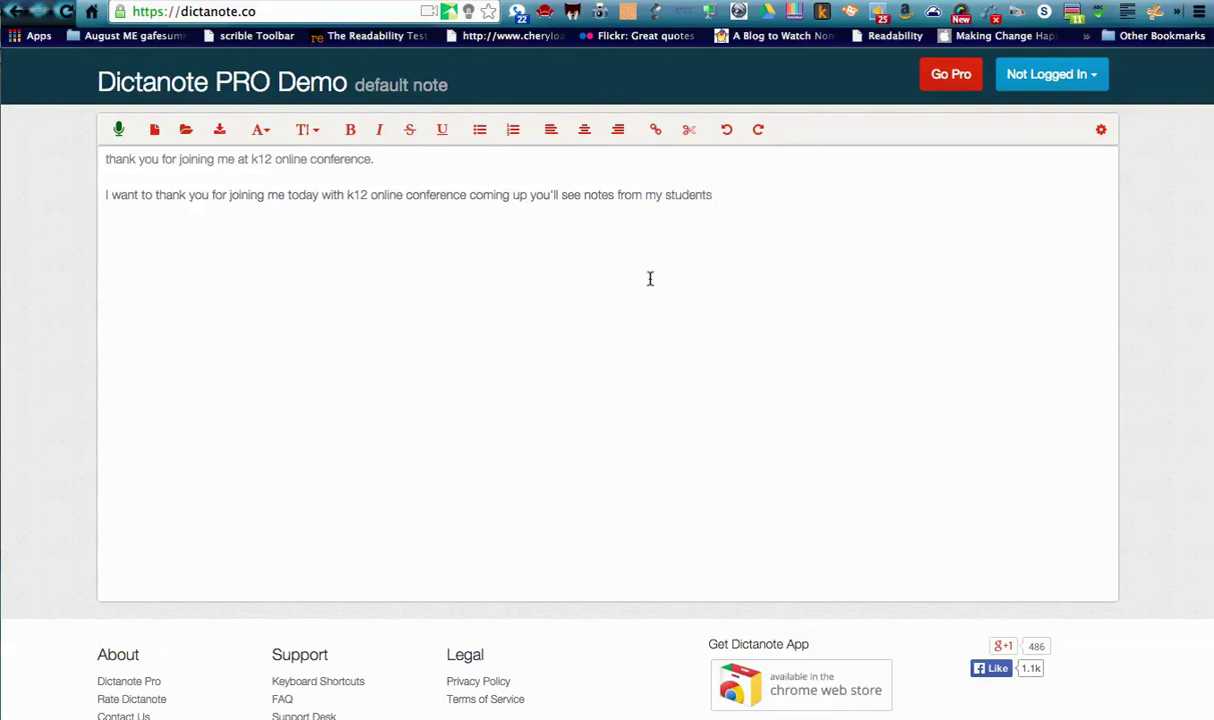
pyautogui.click(118, 128)
pyautogui.write('.')
# Return to the presentation and show slide 5, "What students say about digital tools"
pyautogui.hotkey('ctrl', 'Tab')
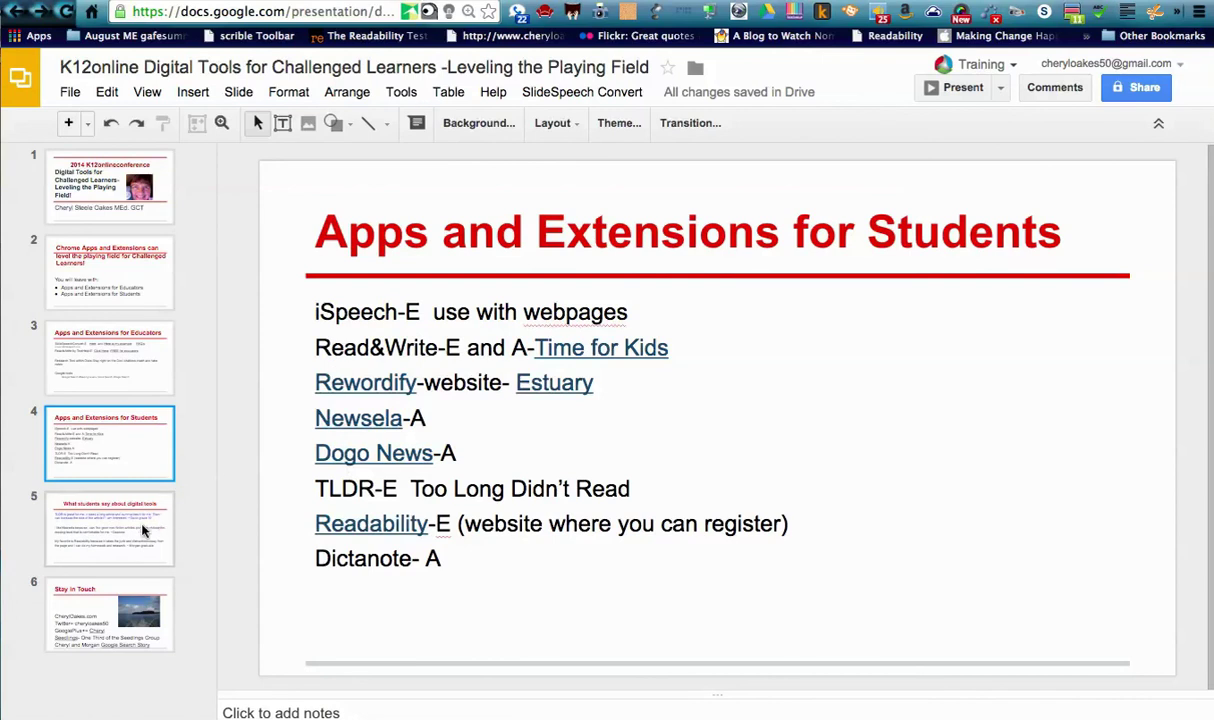
pyautogui.click(143, 531)
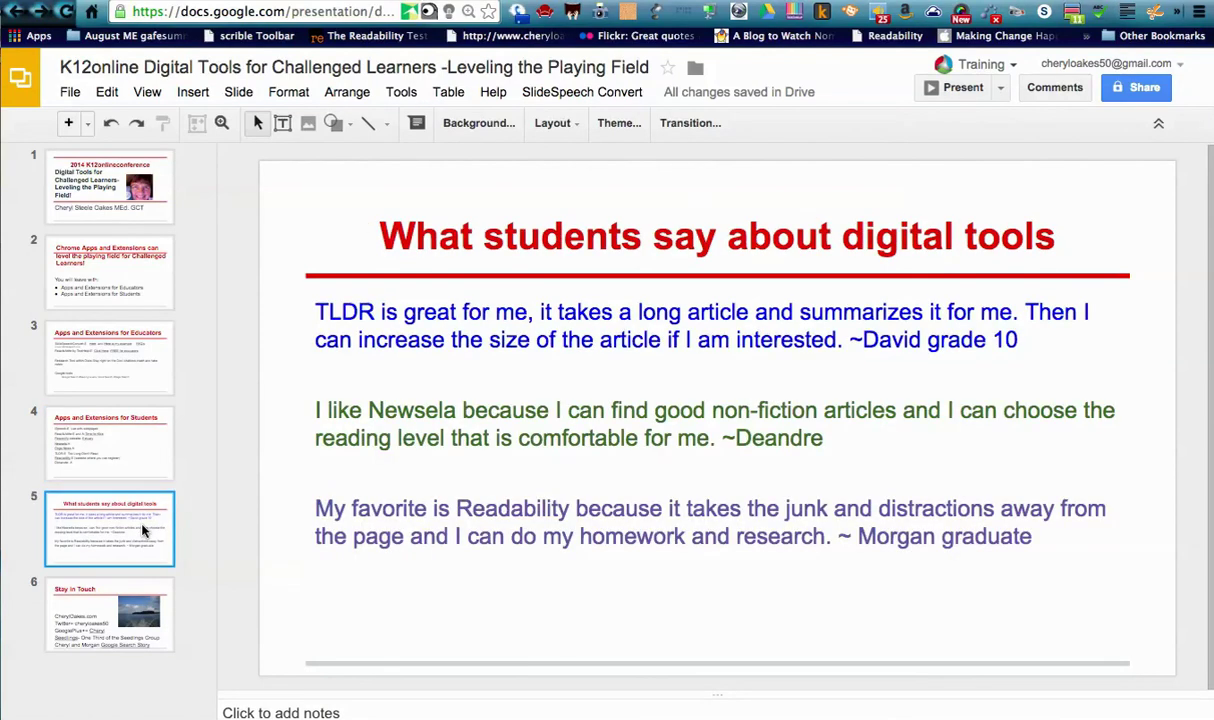